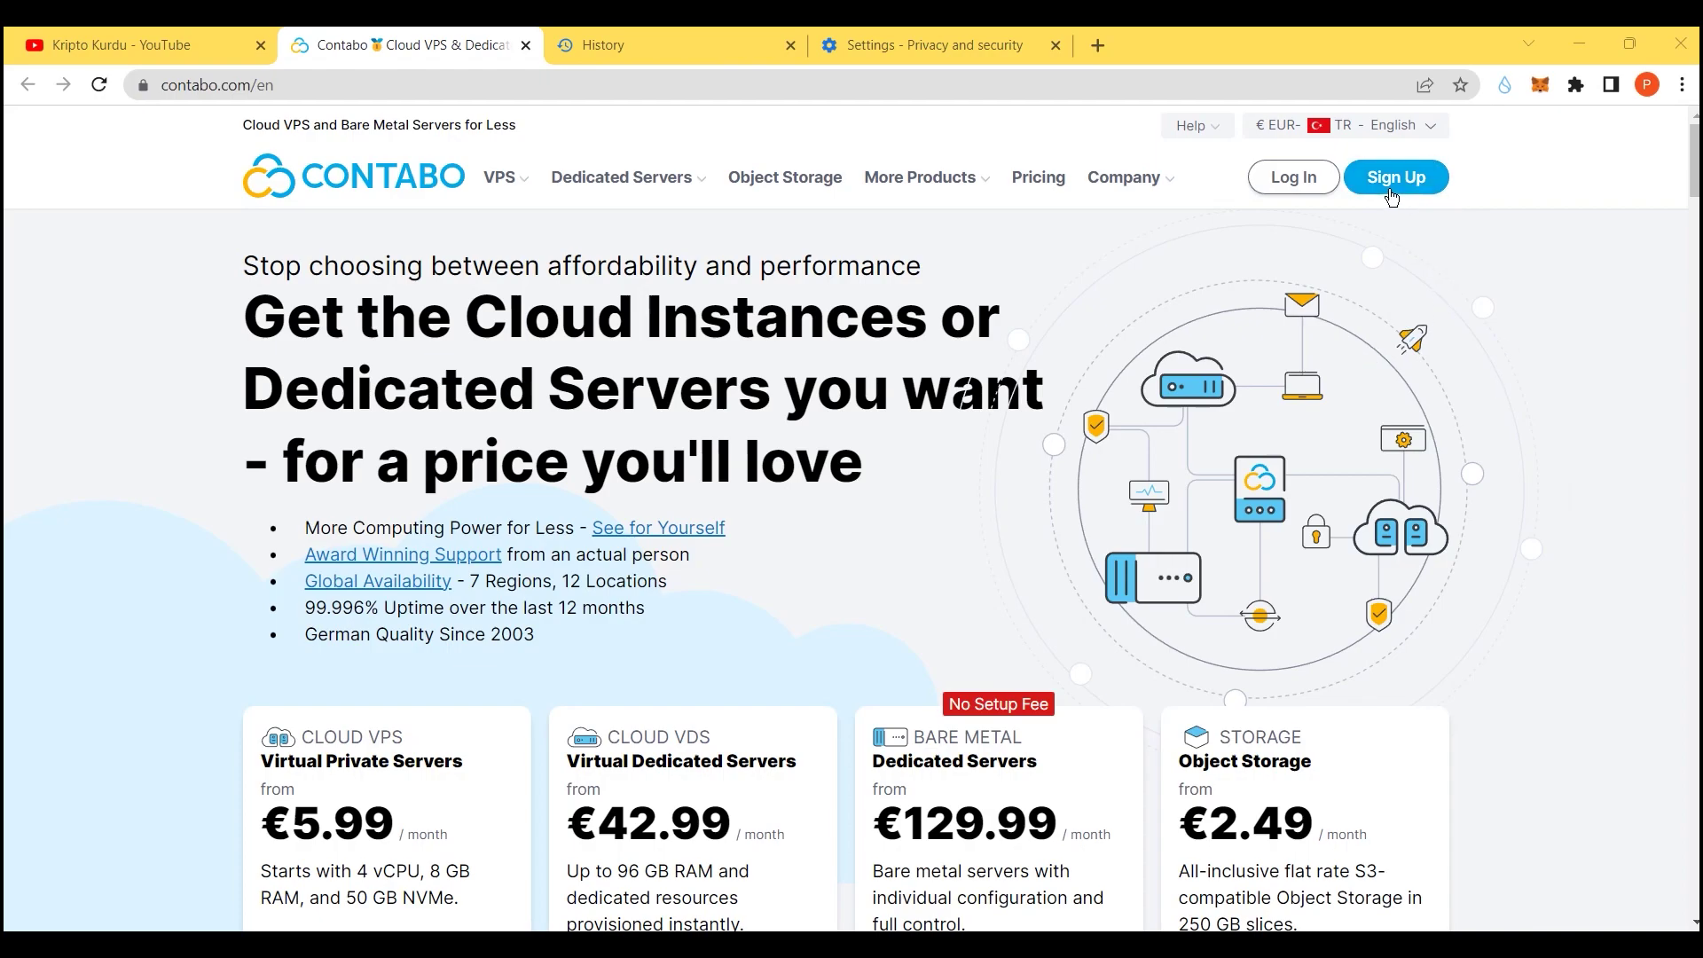
Step: Open the new account registration form and begin at the email field
left_click(1426, 178)
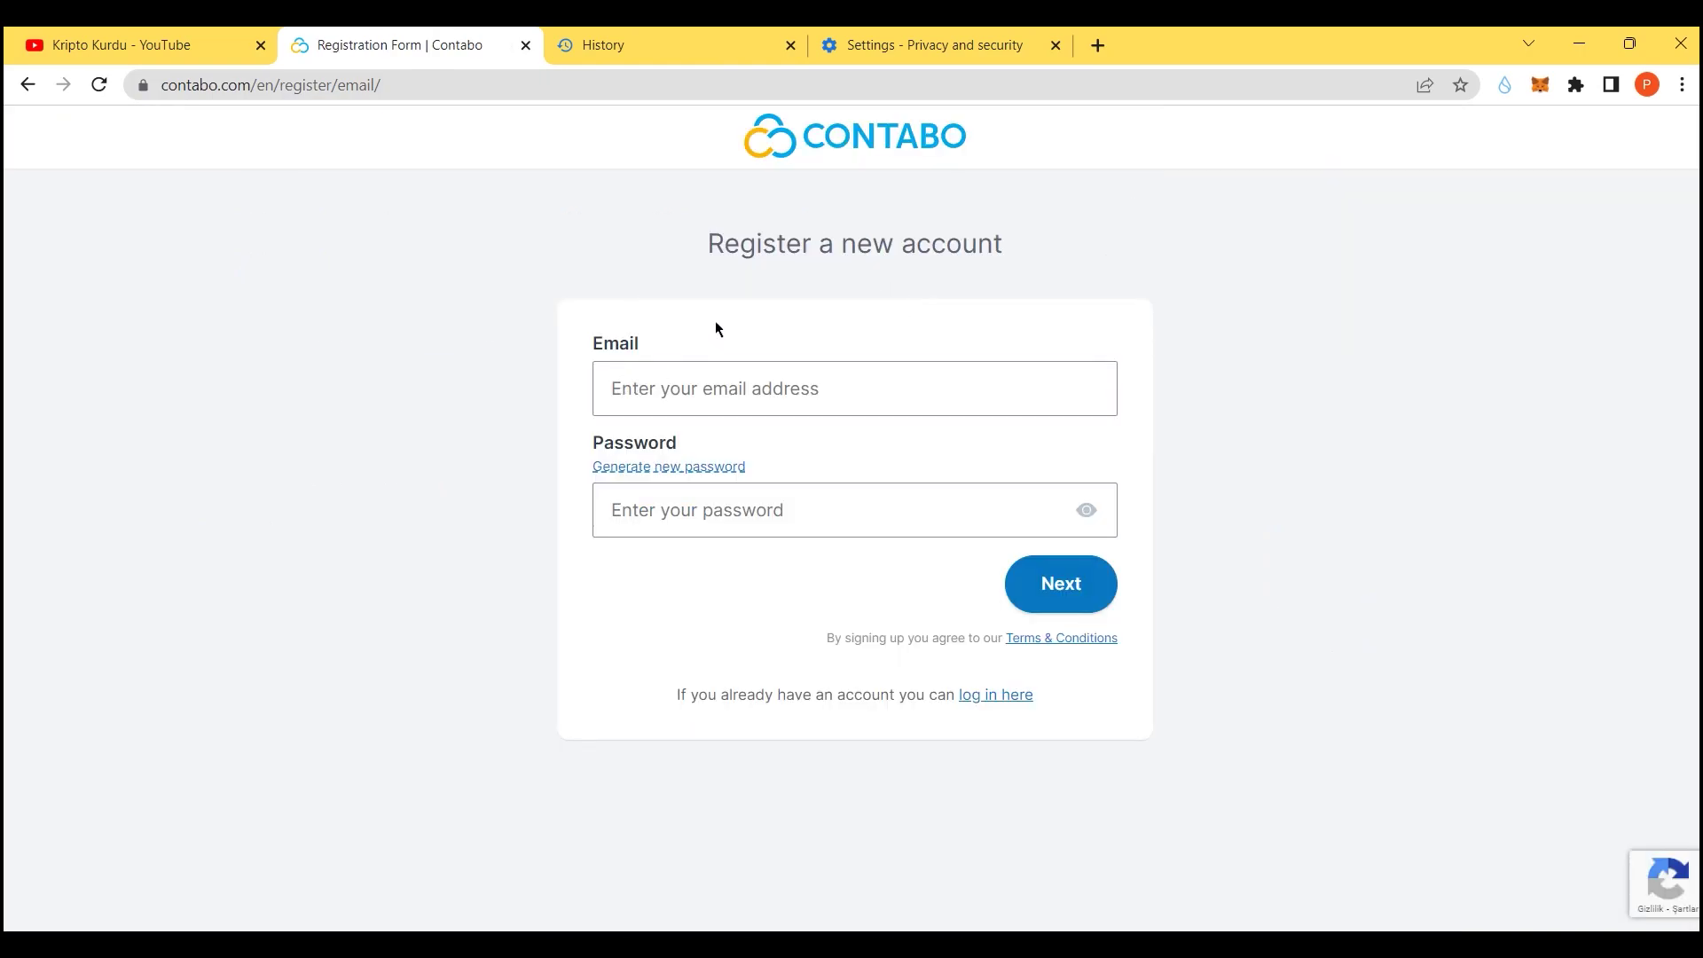
left_click(774, 391)
left_click(901, 306)
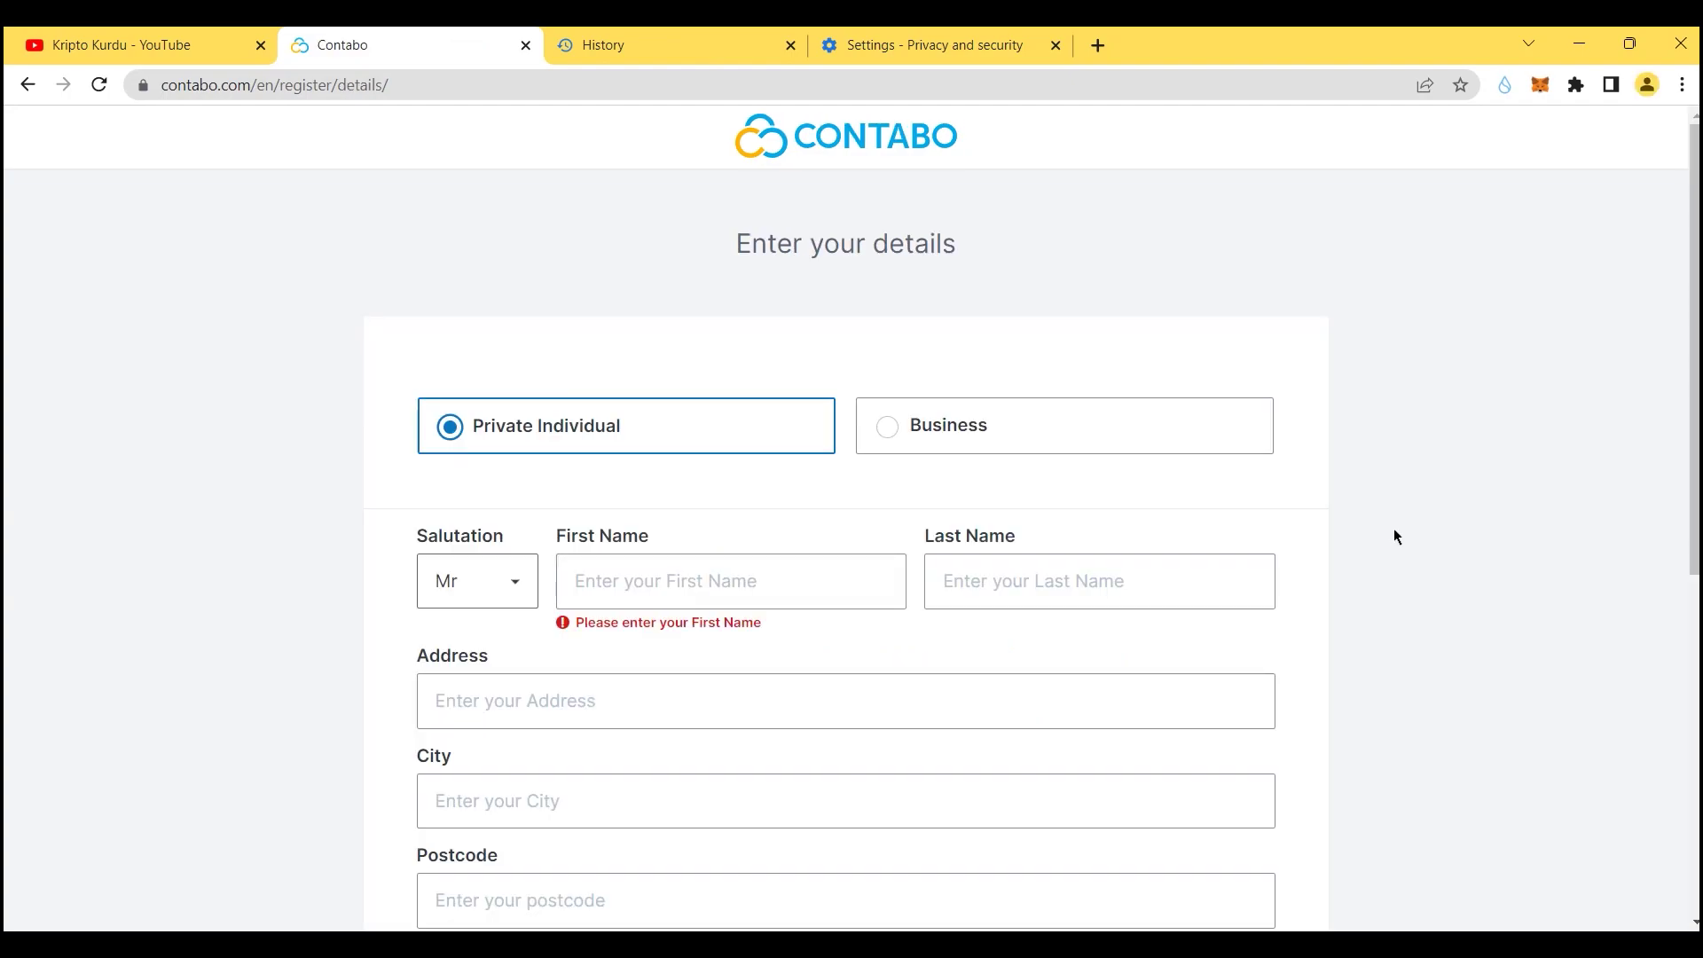
scroll(1343, 581, "down", 4)
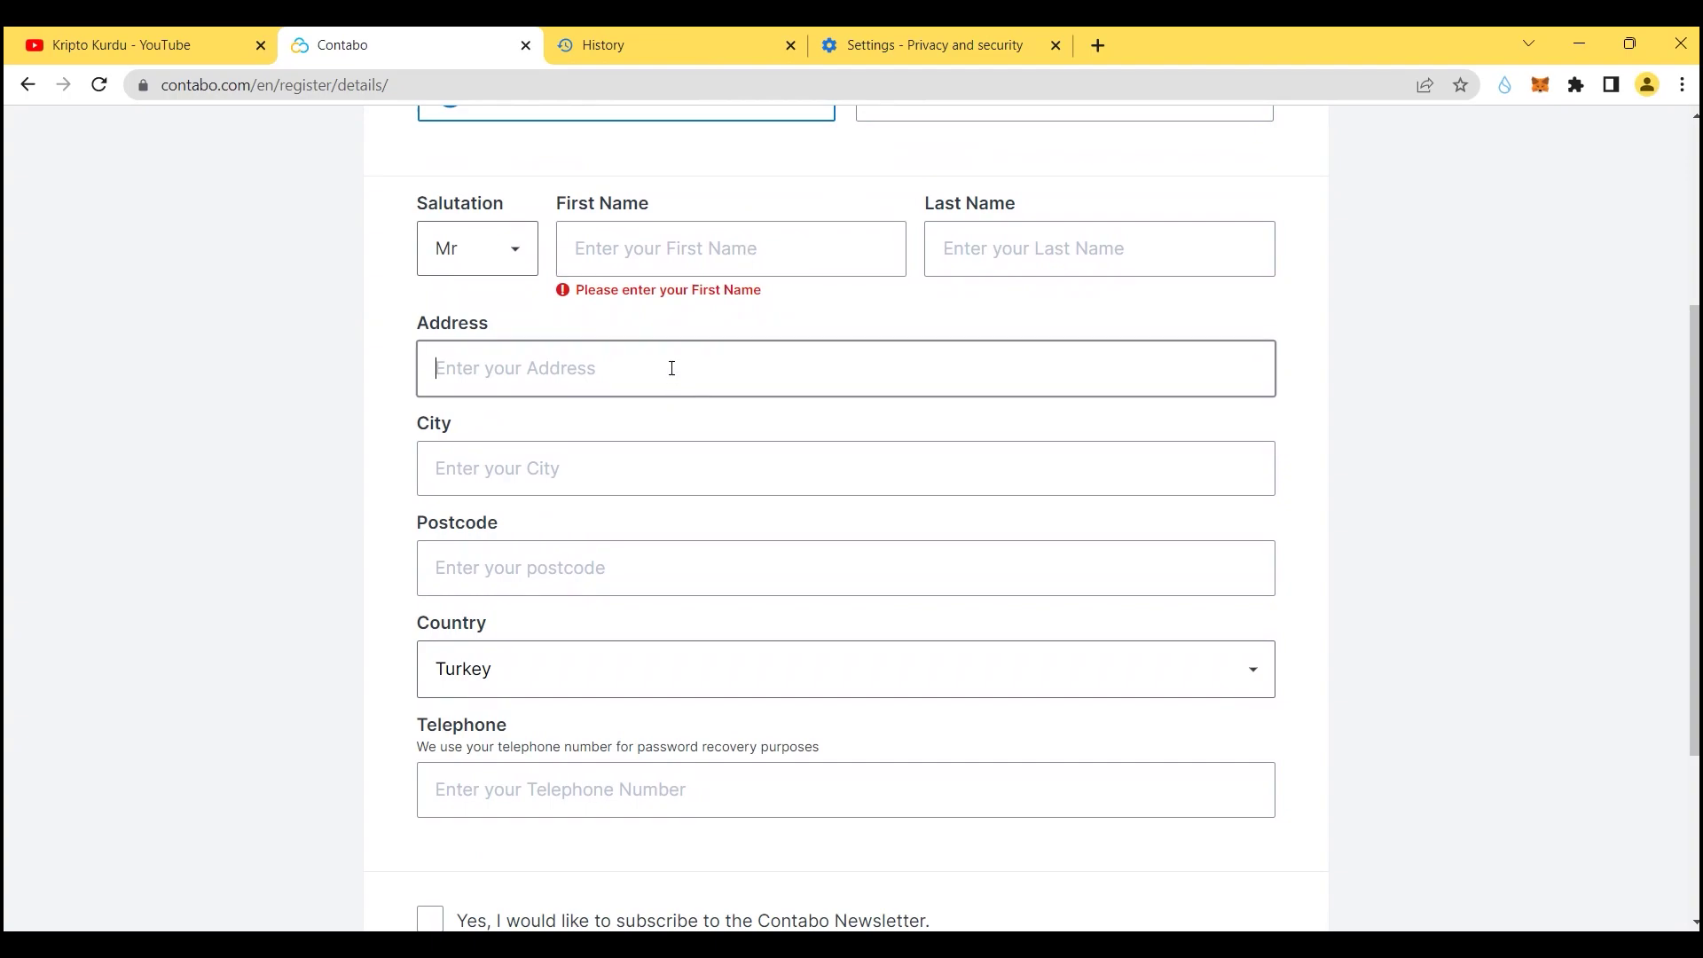
type("I")
left_click(567, 449)
left_click(630, 365)
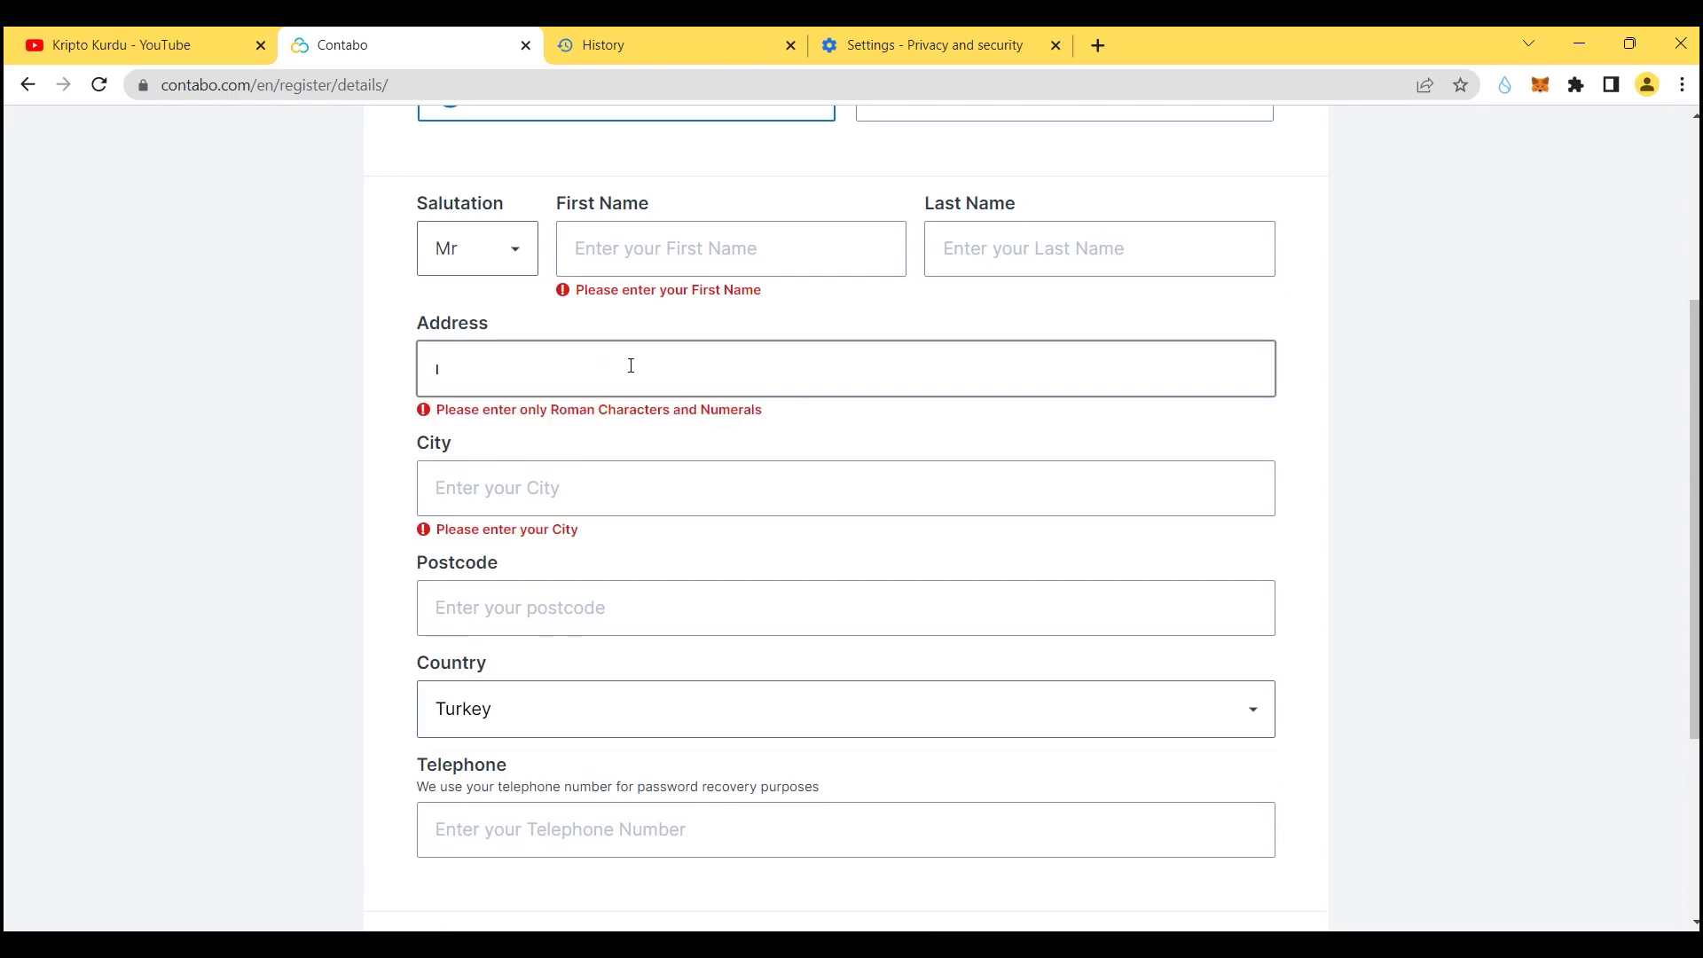
type("ı")
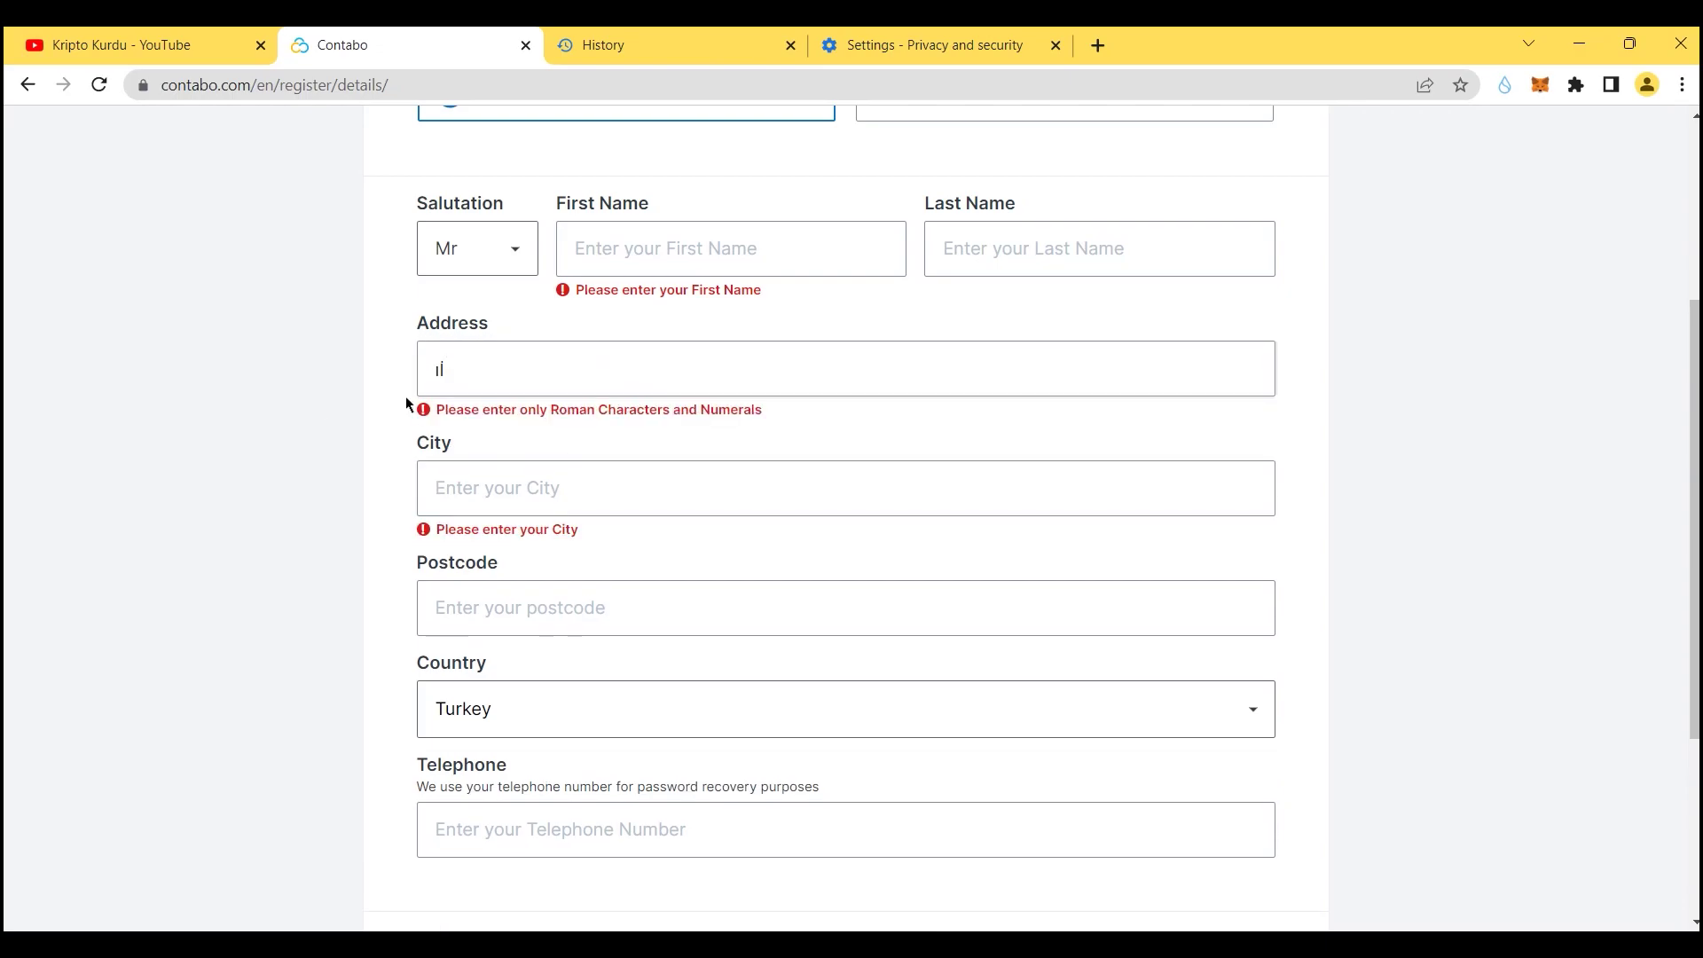
key("BackSpace")
key("BackSpace")
Step: Enter the telephone number with its country code and opt in to the Contabo newsletter
scroll(551, 657, "down", 3)
left_click(502, 603)
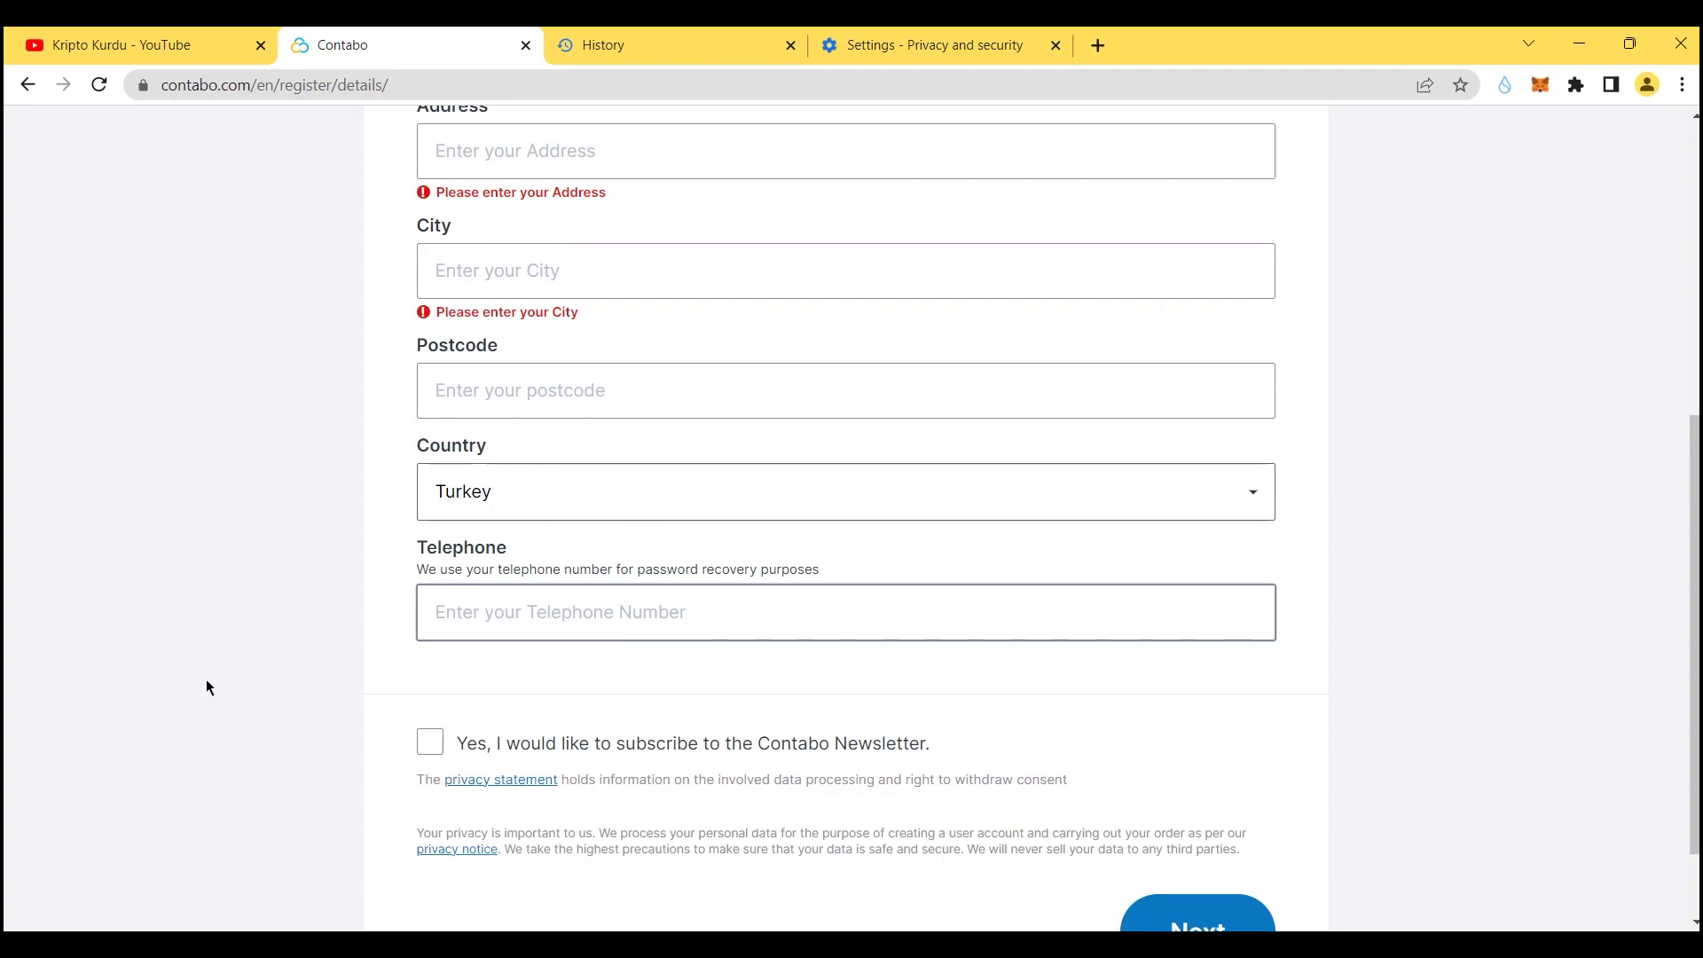
type("+9")
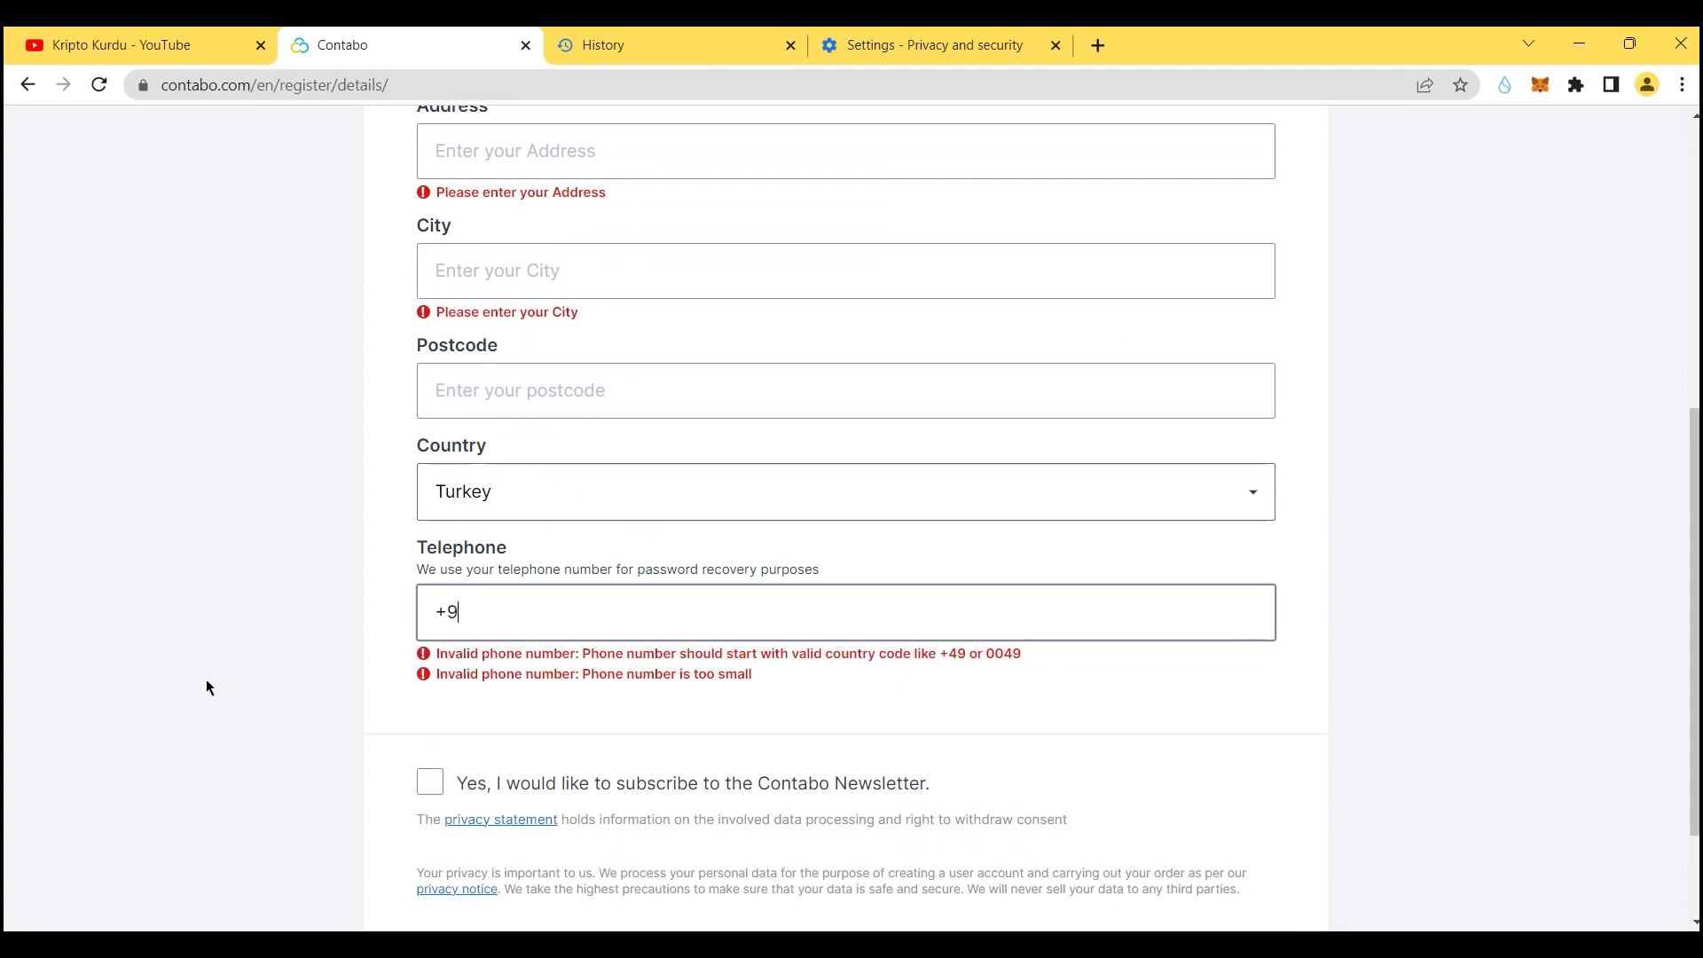
type("0 520000")
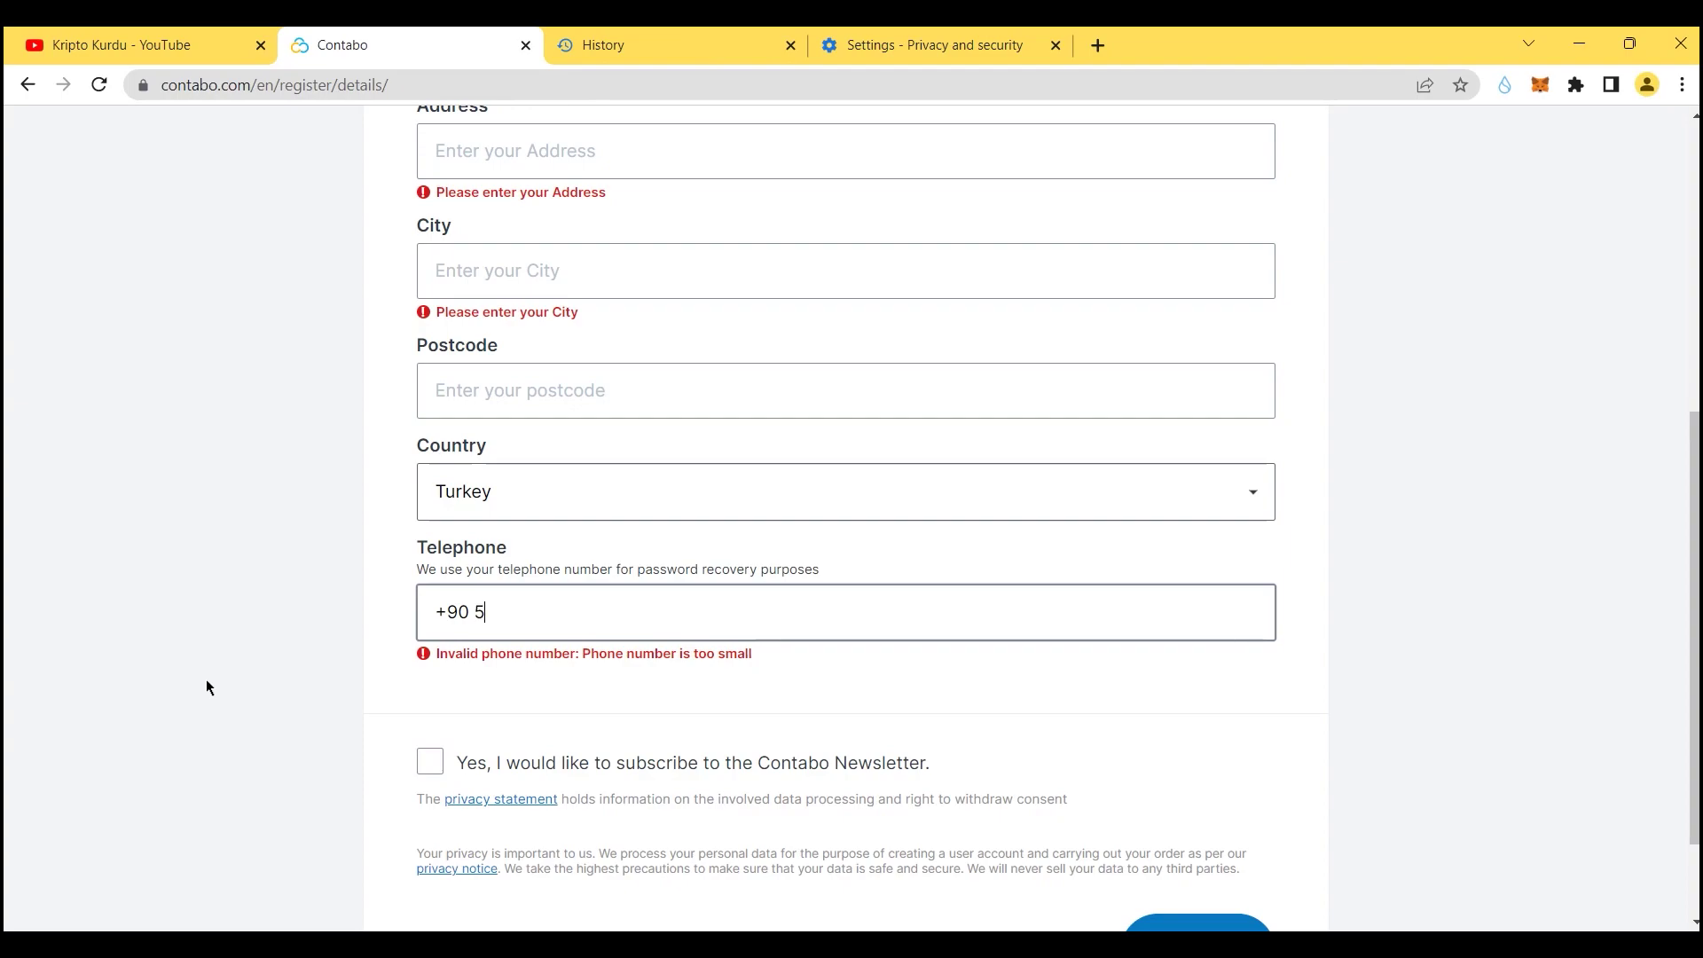
left_click(192, 682)
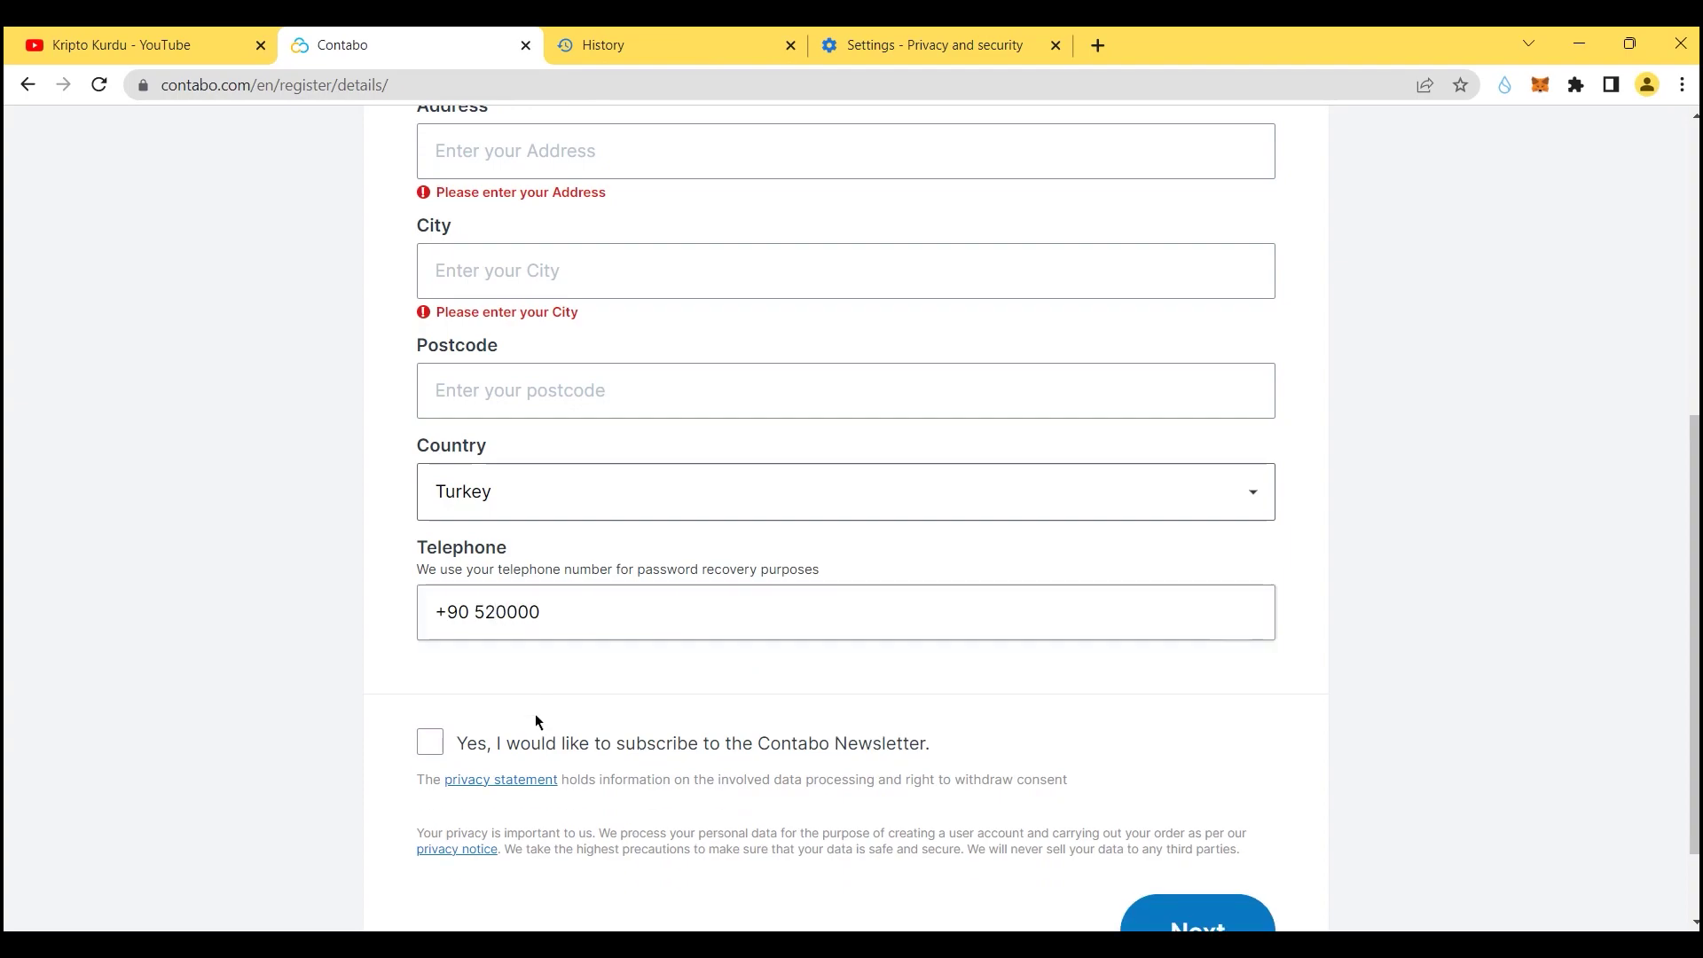
left_click(433, 747)
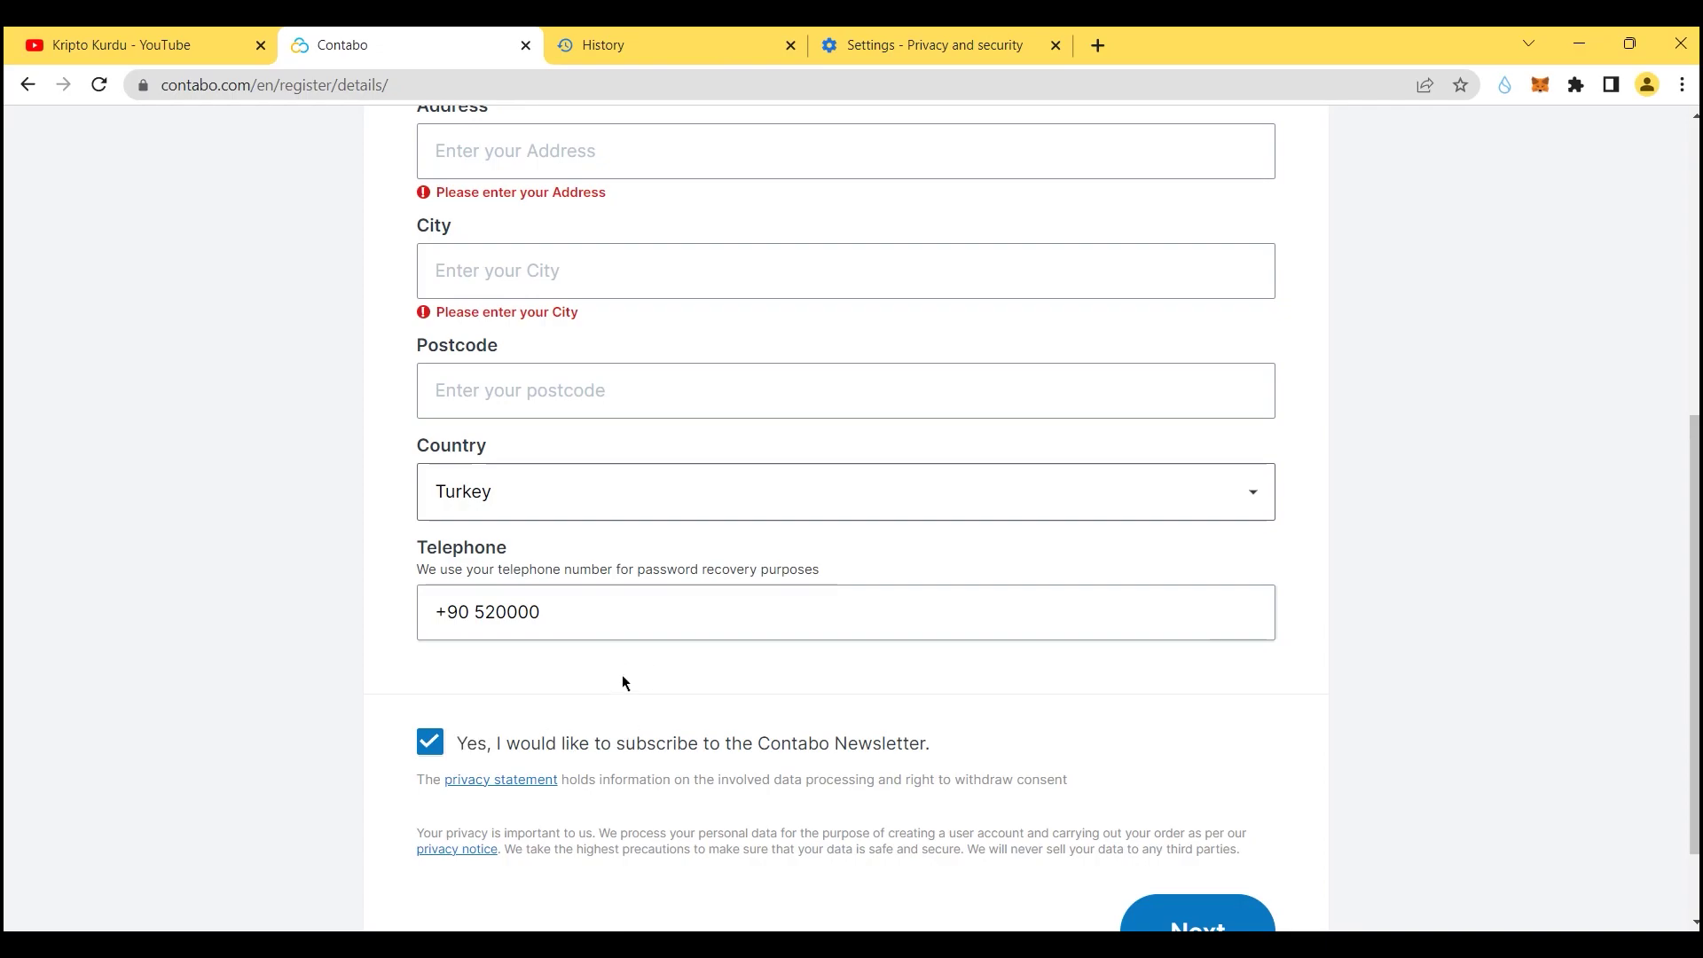
scroll(702, 726, "down", 1)
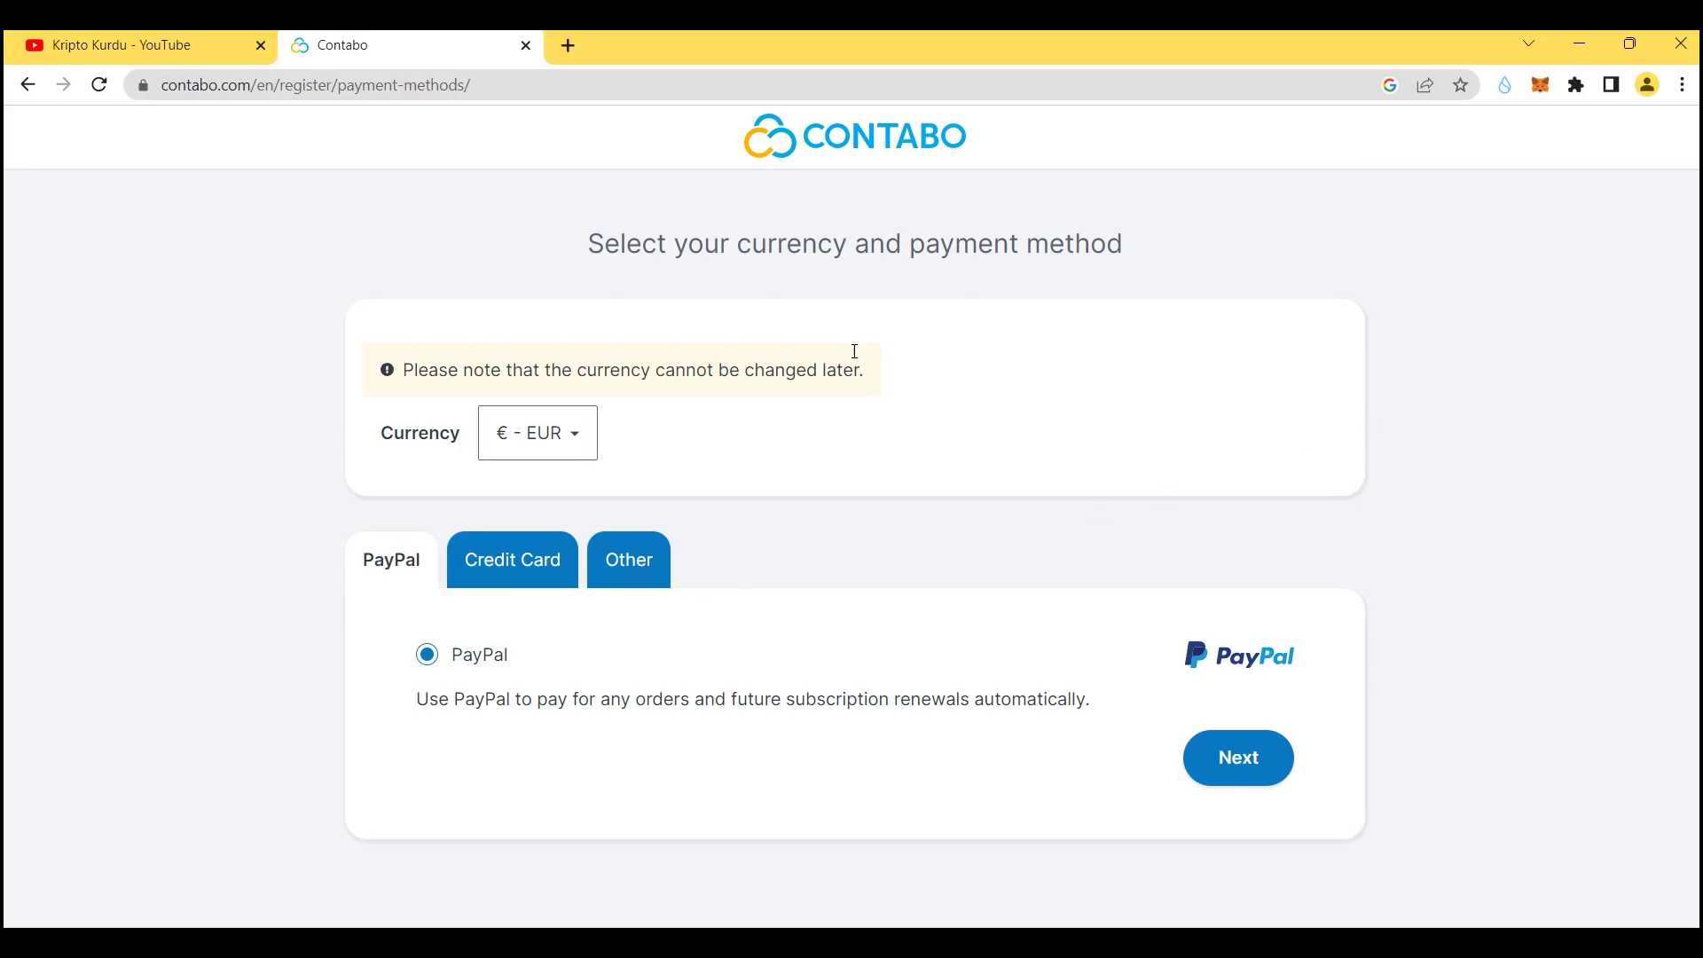
Step: Choose credit card as the payment method and go to the expiry date in the card details
left_click(531, 568)
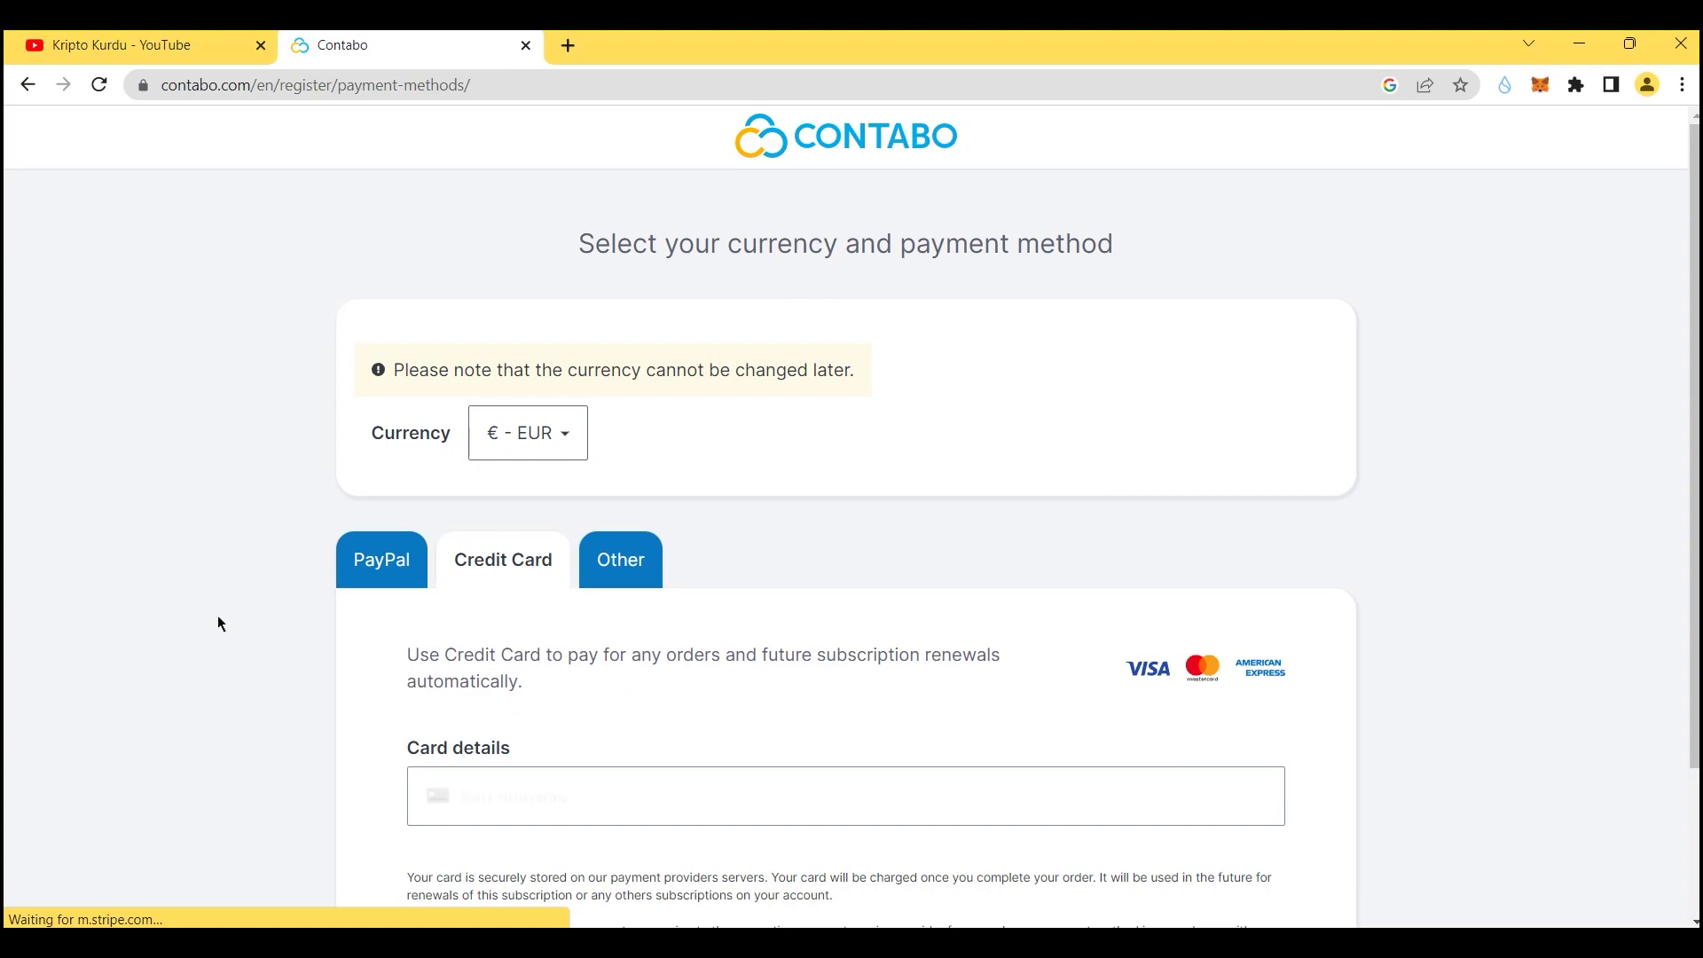
scroll(503, 503, "down", 1)
scroll(508, 479, "down", 1)
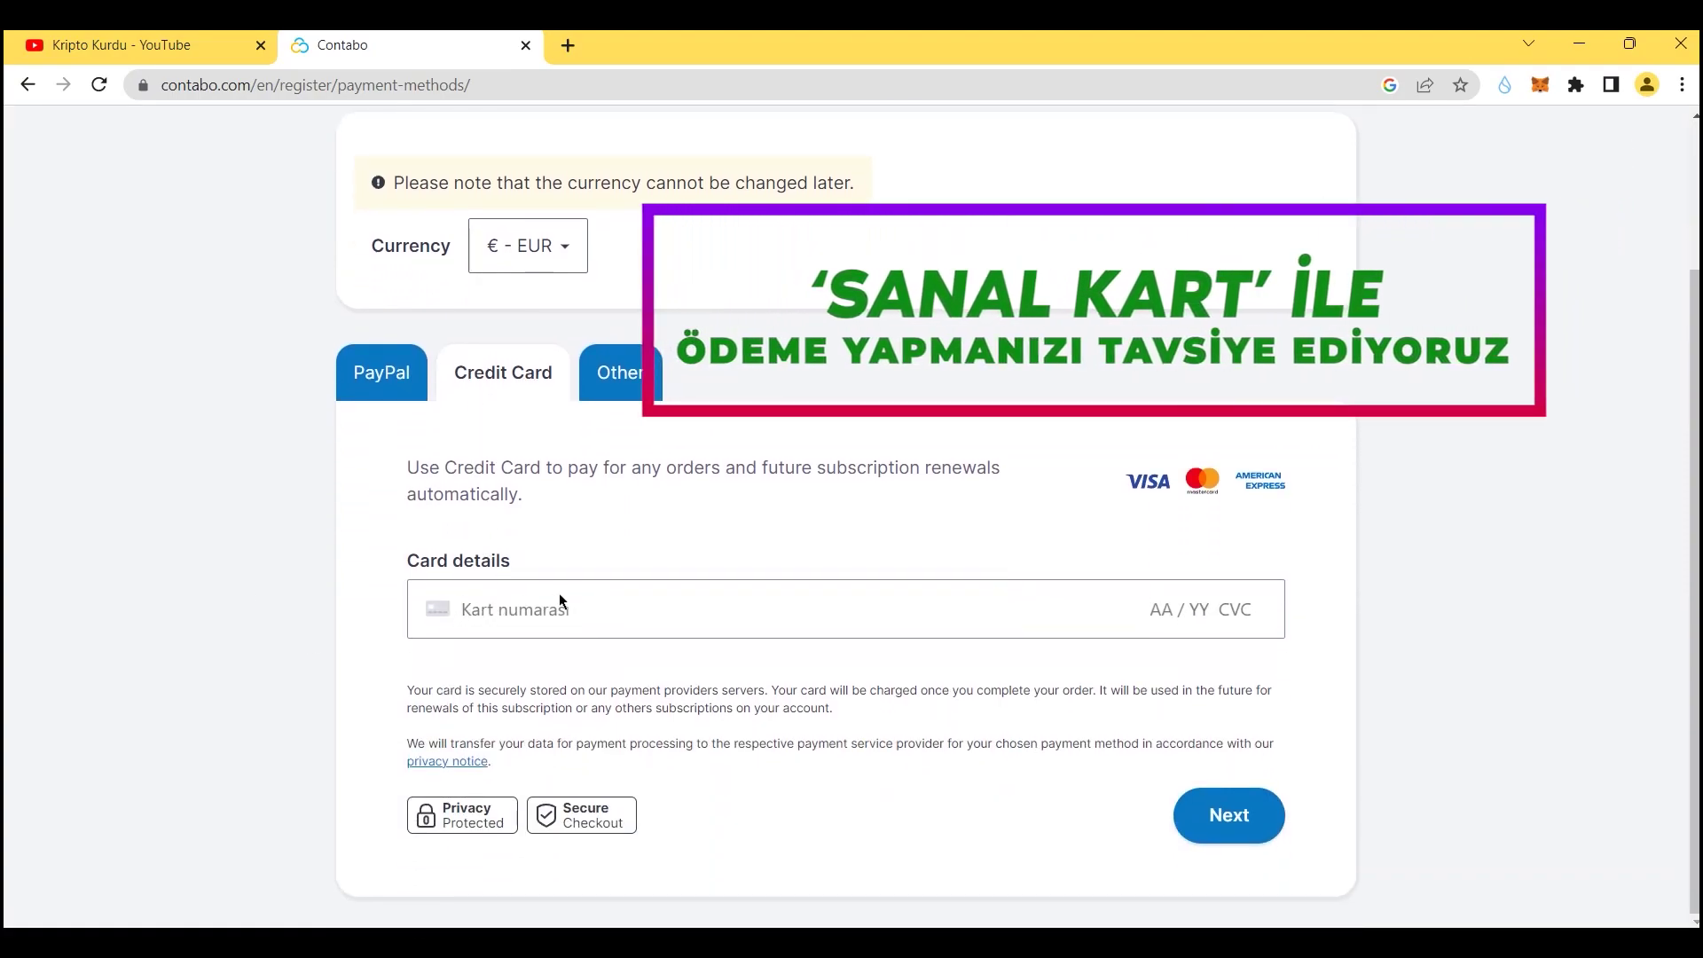
left_click(1161, 610)
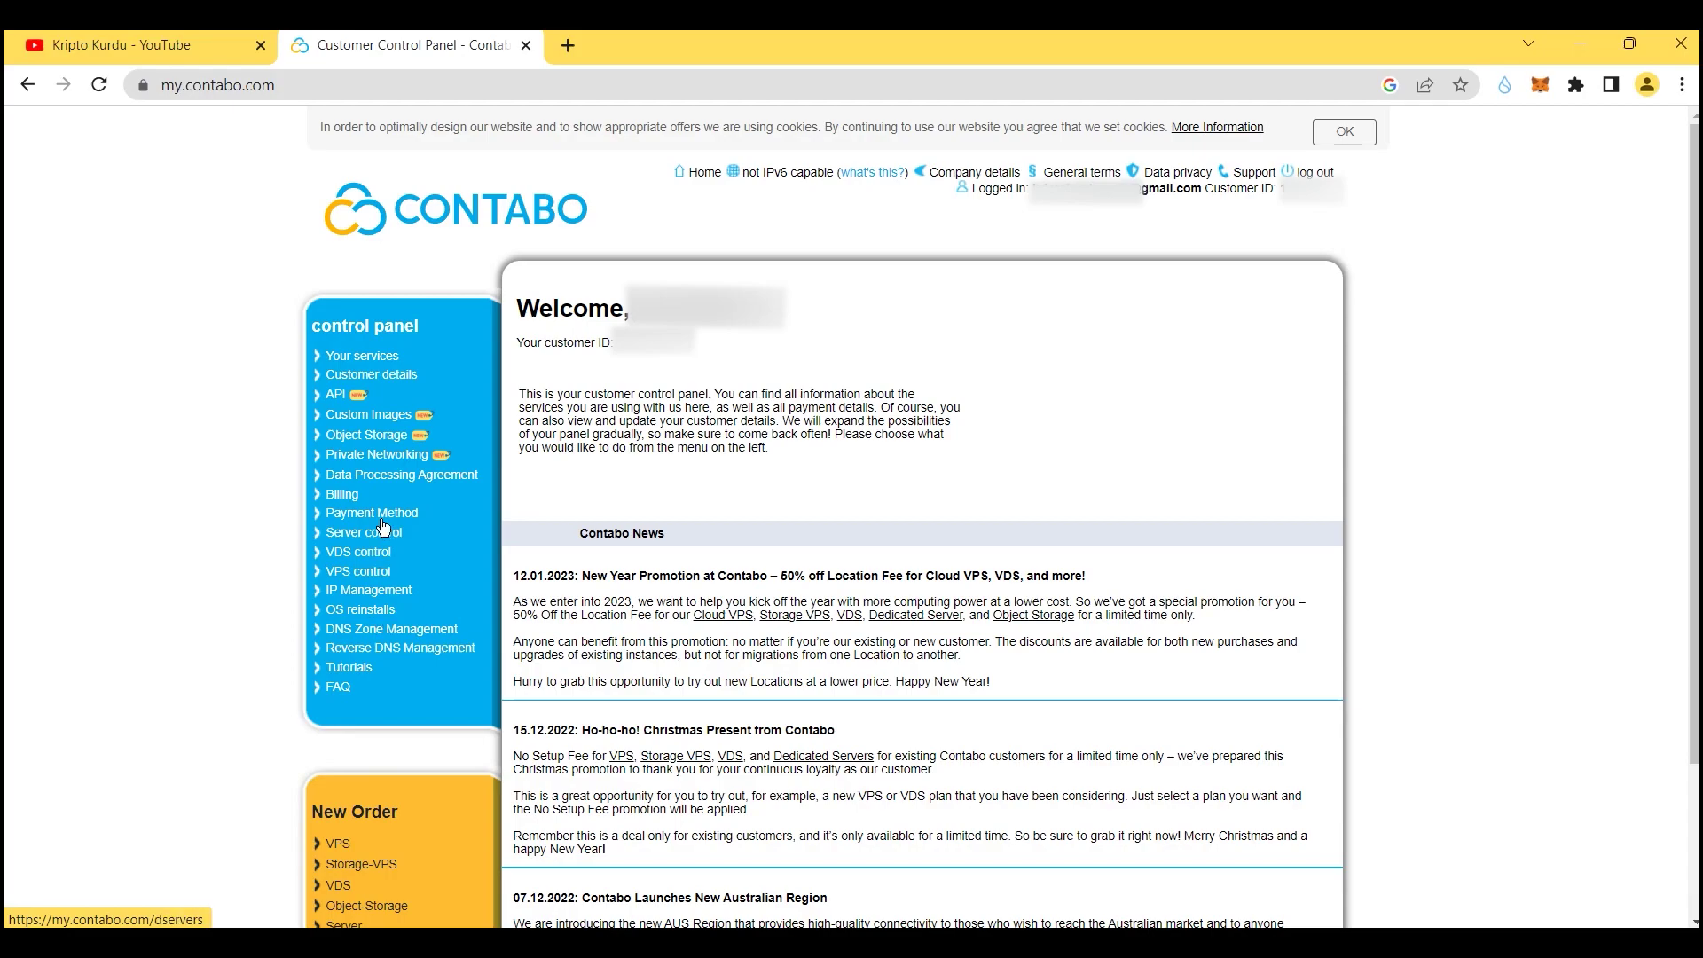
Step: Start a new VPS order from the customer control panel and compare the specifications of the Cloud VPS plans
left_click(336, 844)
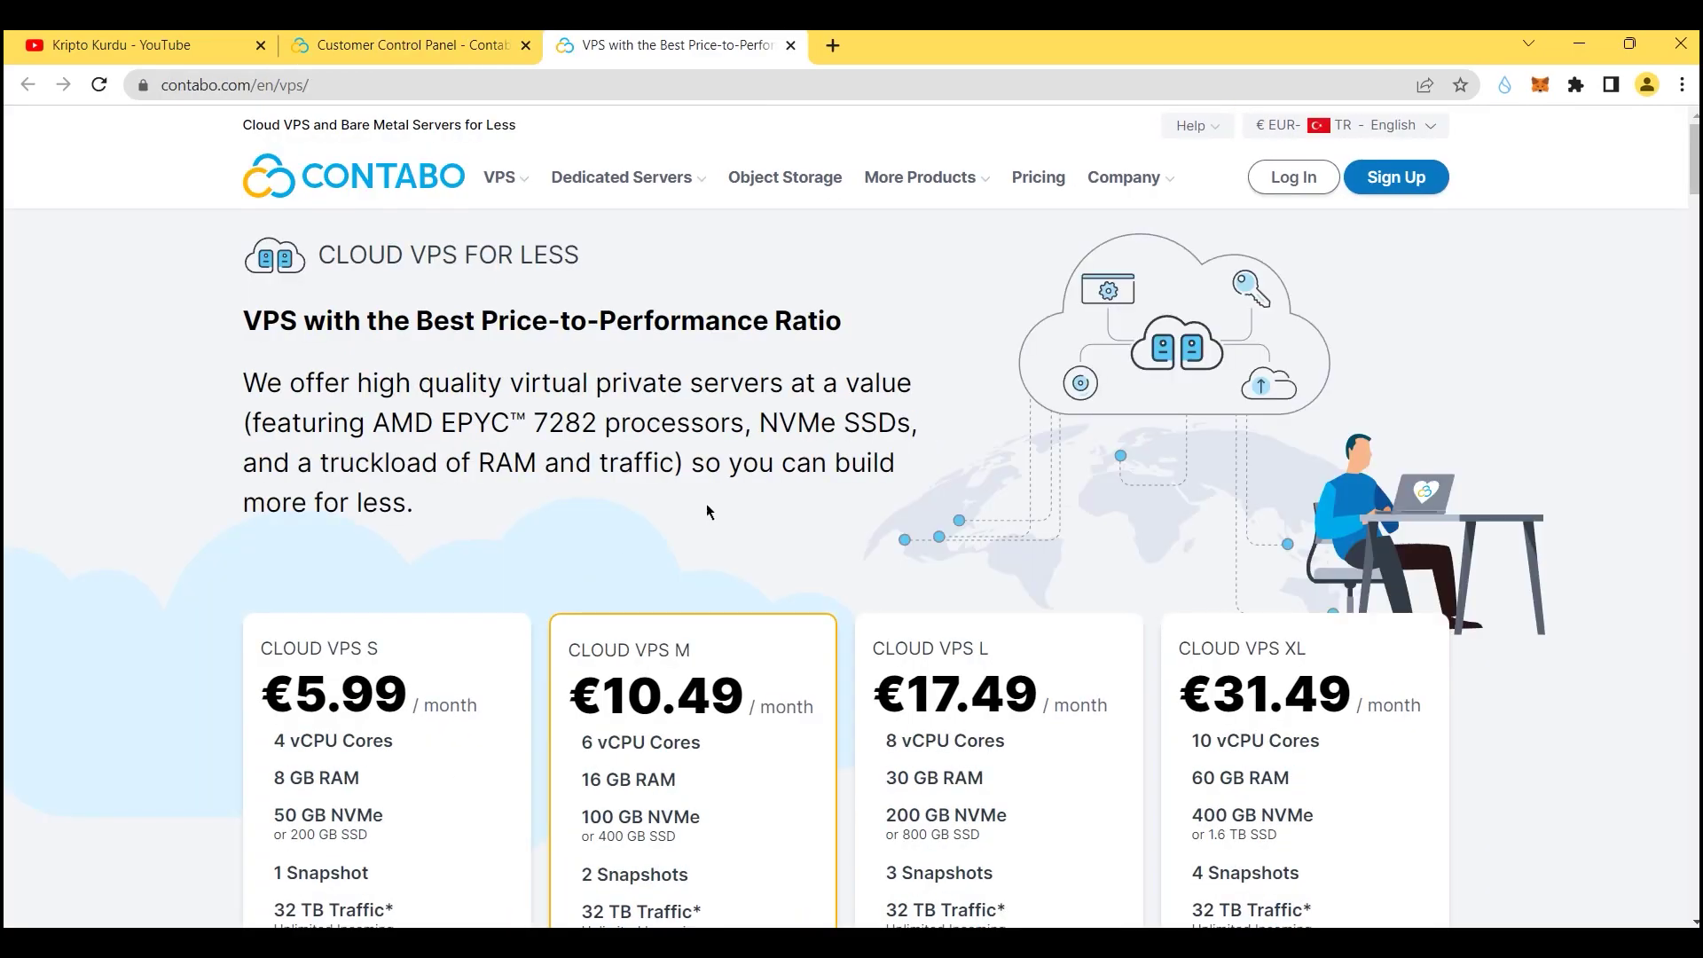
scroll(988, 337, "down", 3)
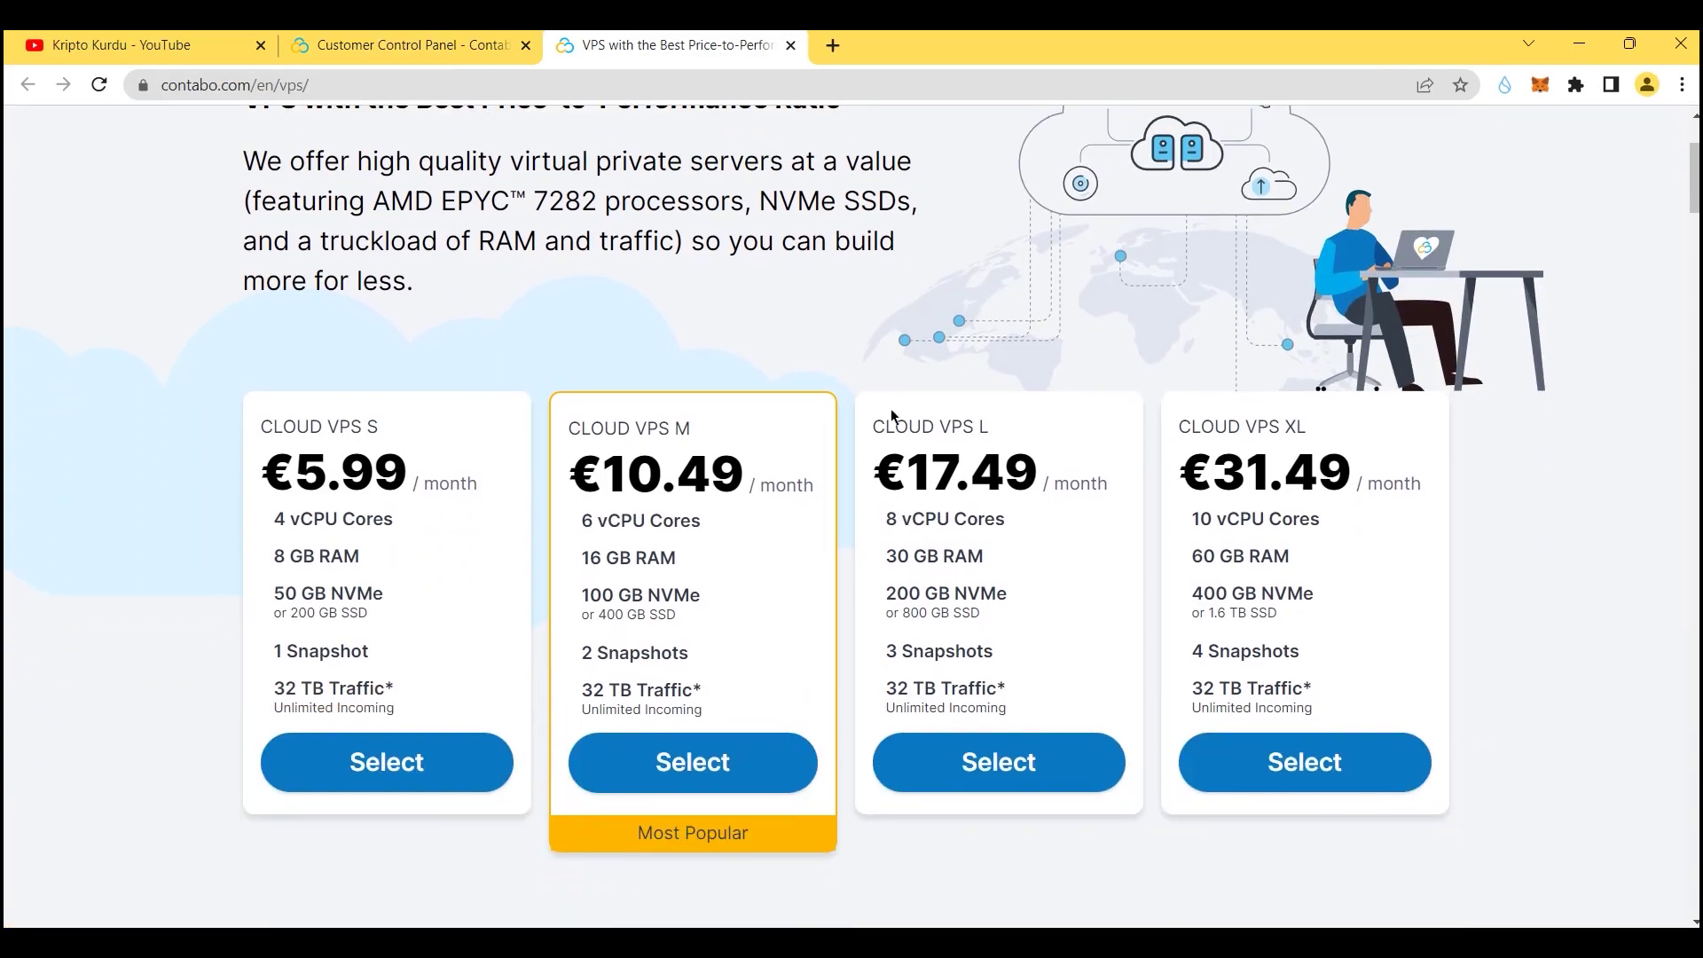
scroll(678, 560, "down", 4)
scroll(1127, 451, "up", 6)
scroll(621, 330, "down", 3)
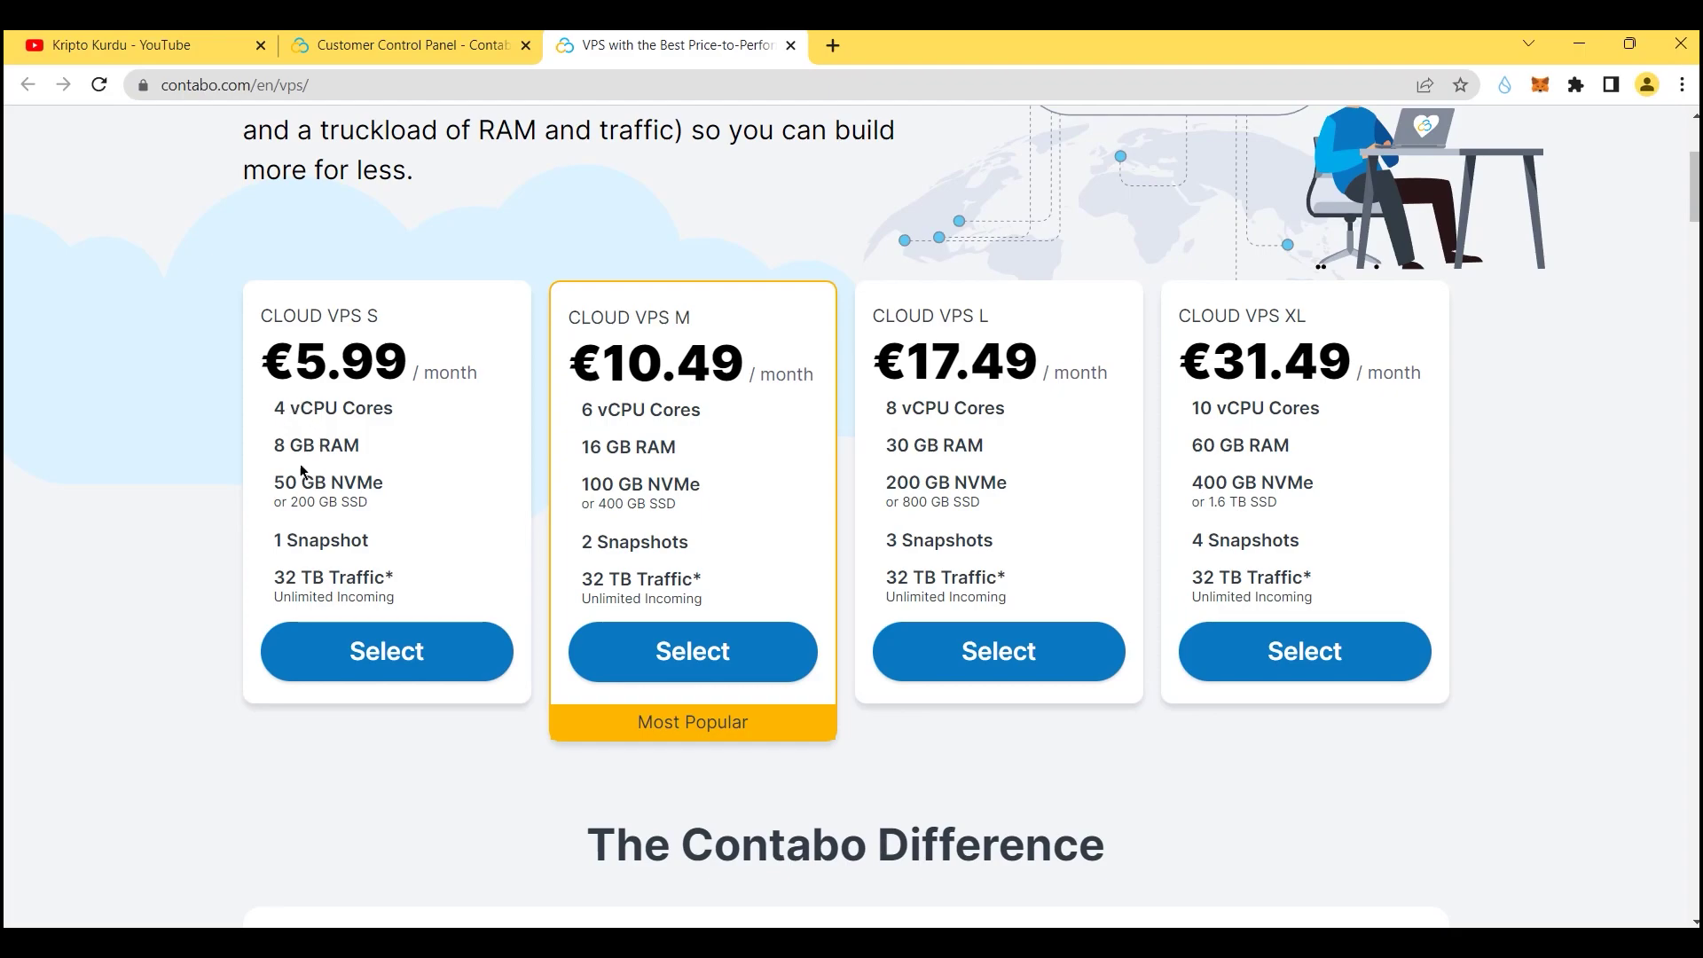
double_click(304, 503)
left_click(431, 443)
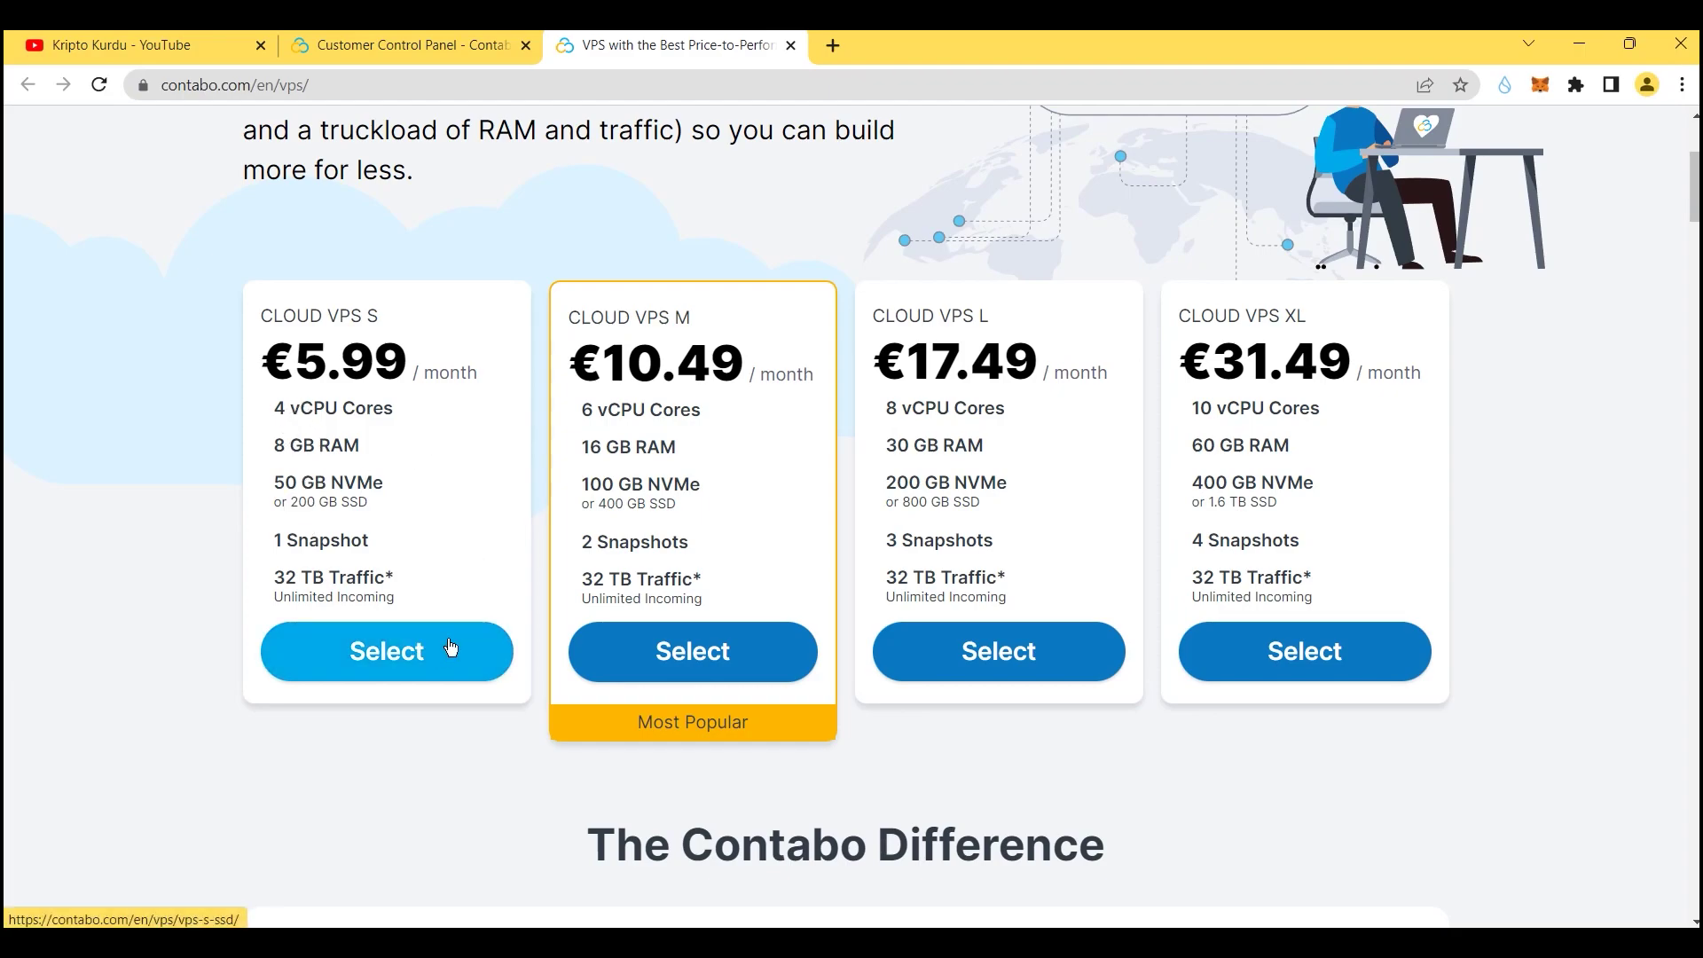
Step: Select the Cloud VPS XL plan for configuration
left_click(1318, 633)
key("alt+Left")
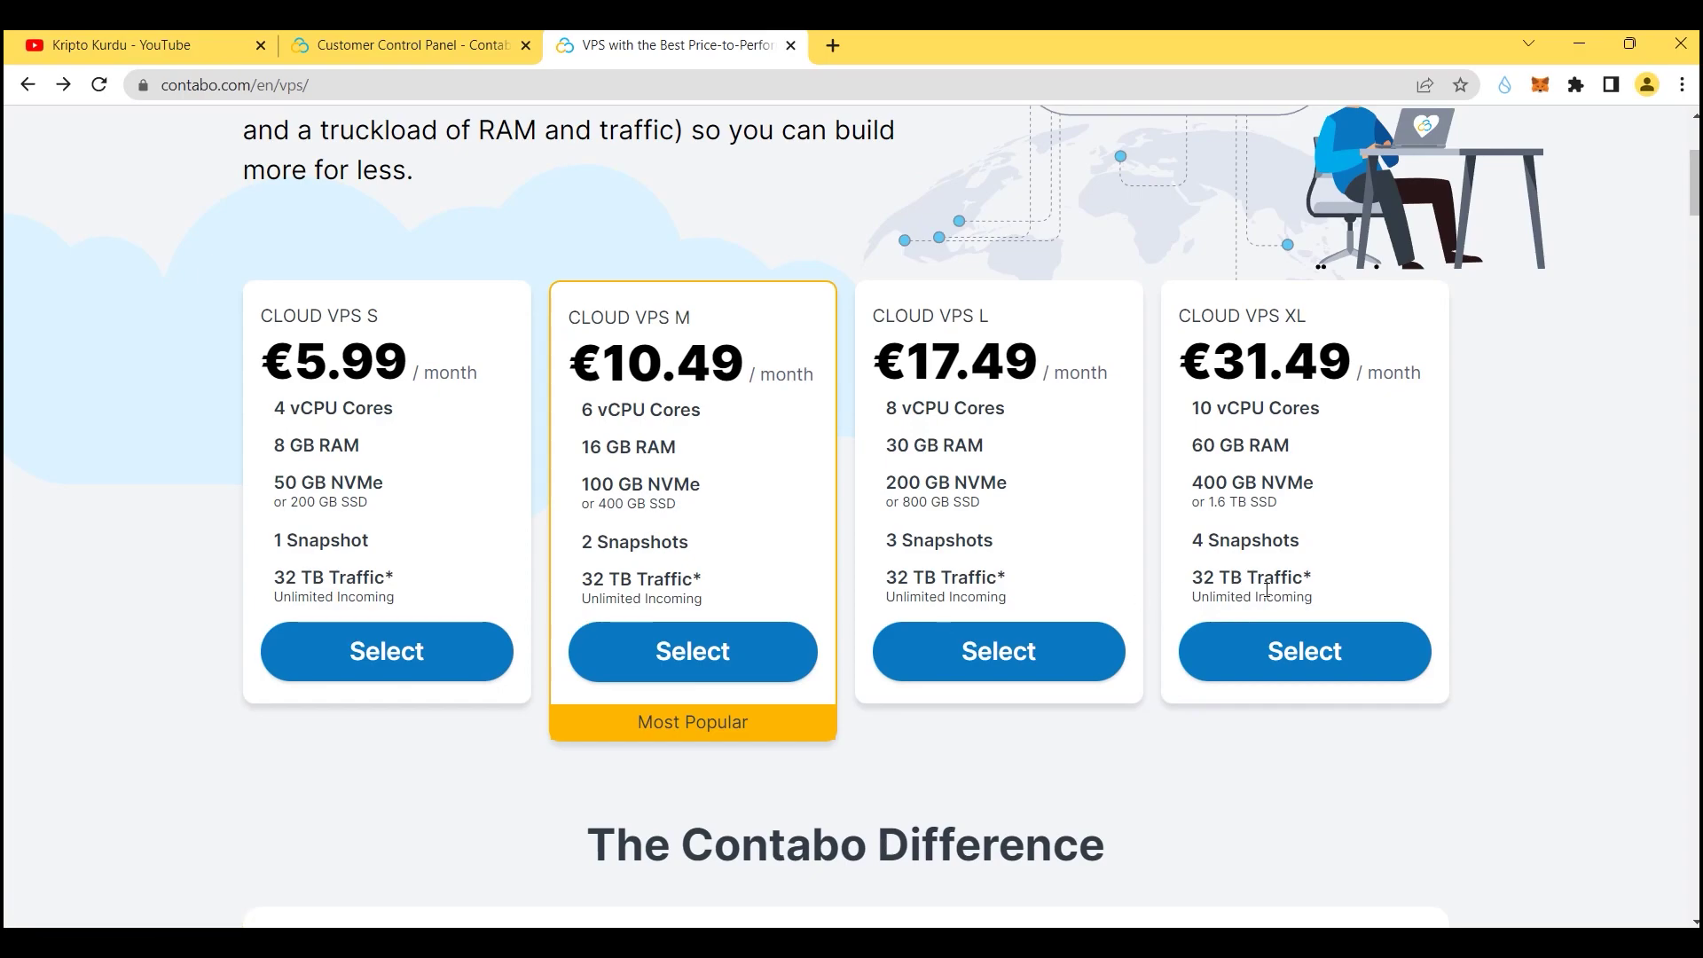
left_click(1317, 648)
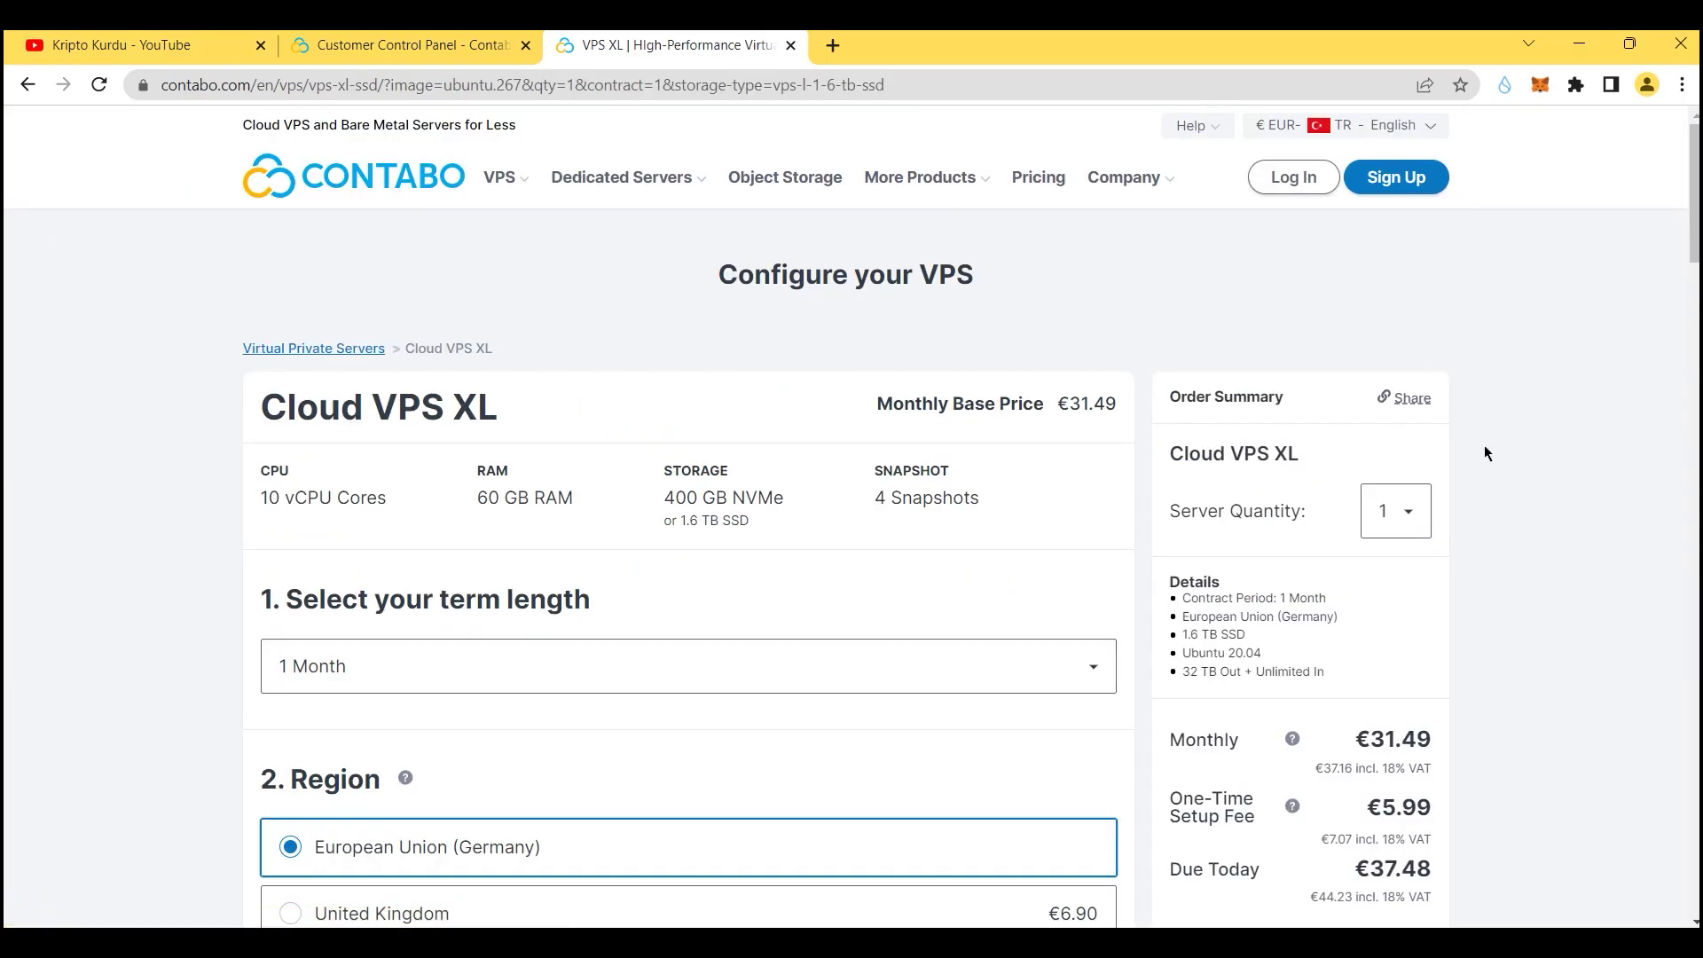
Step: Examine the Cloud VPS XL configuration page, especially the monthly price and one-time setup fee in the order summary
scroll(598, 462, "down", 1)
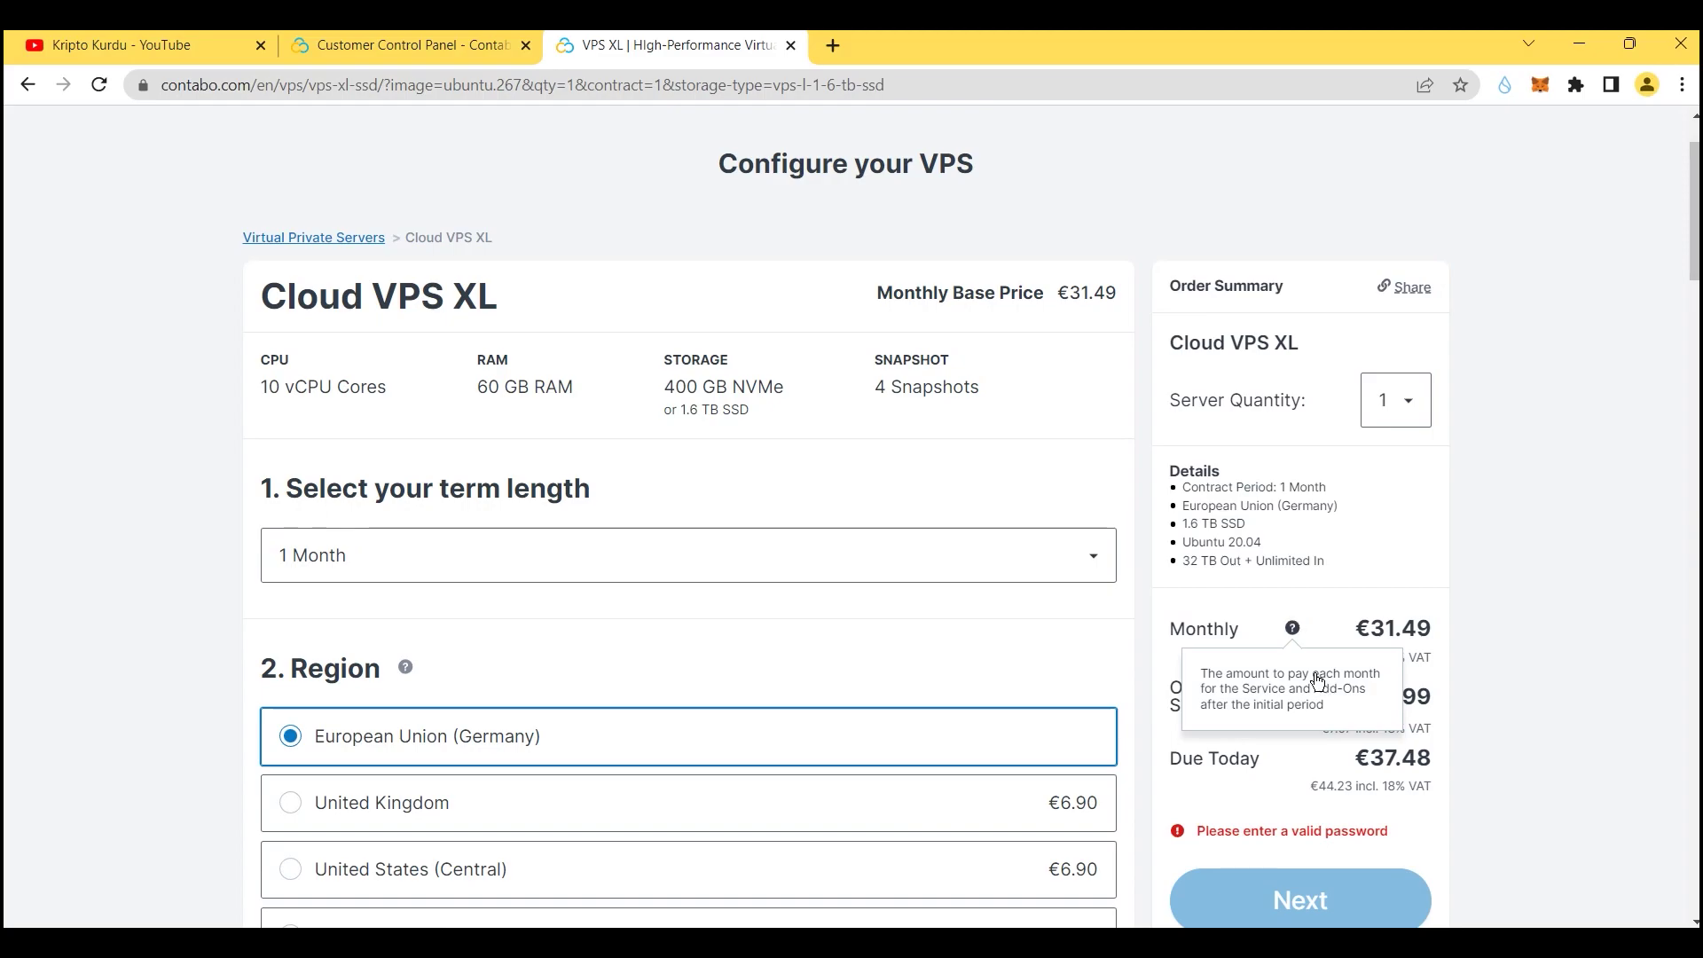
scroll(1668, 495, "down", 6)
scroll(688, 484, "up", 6)
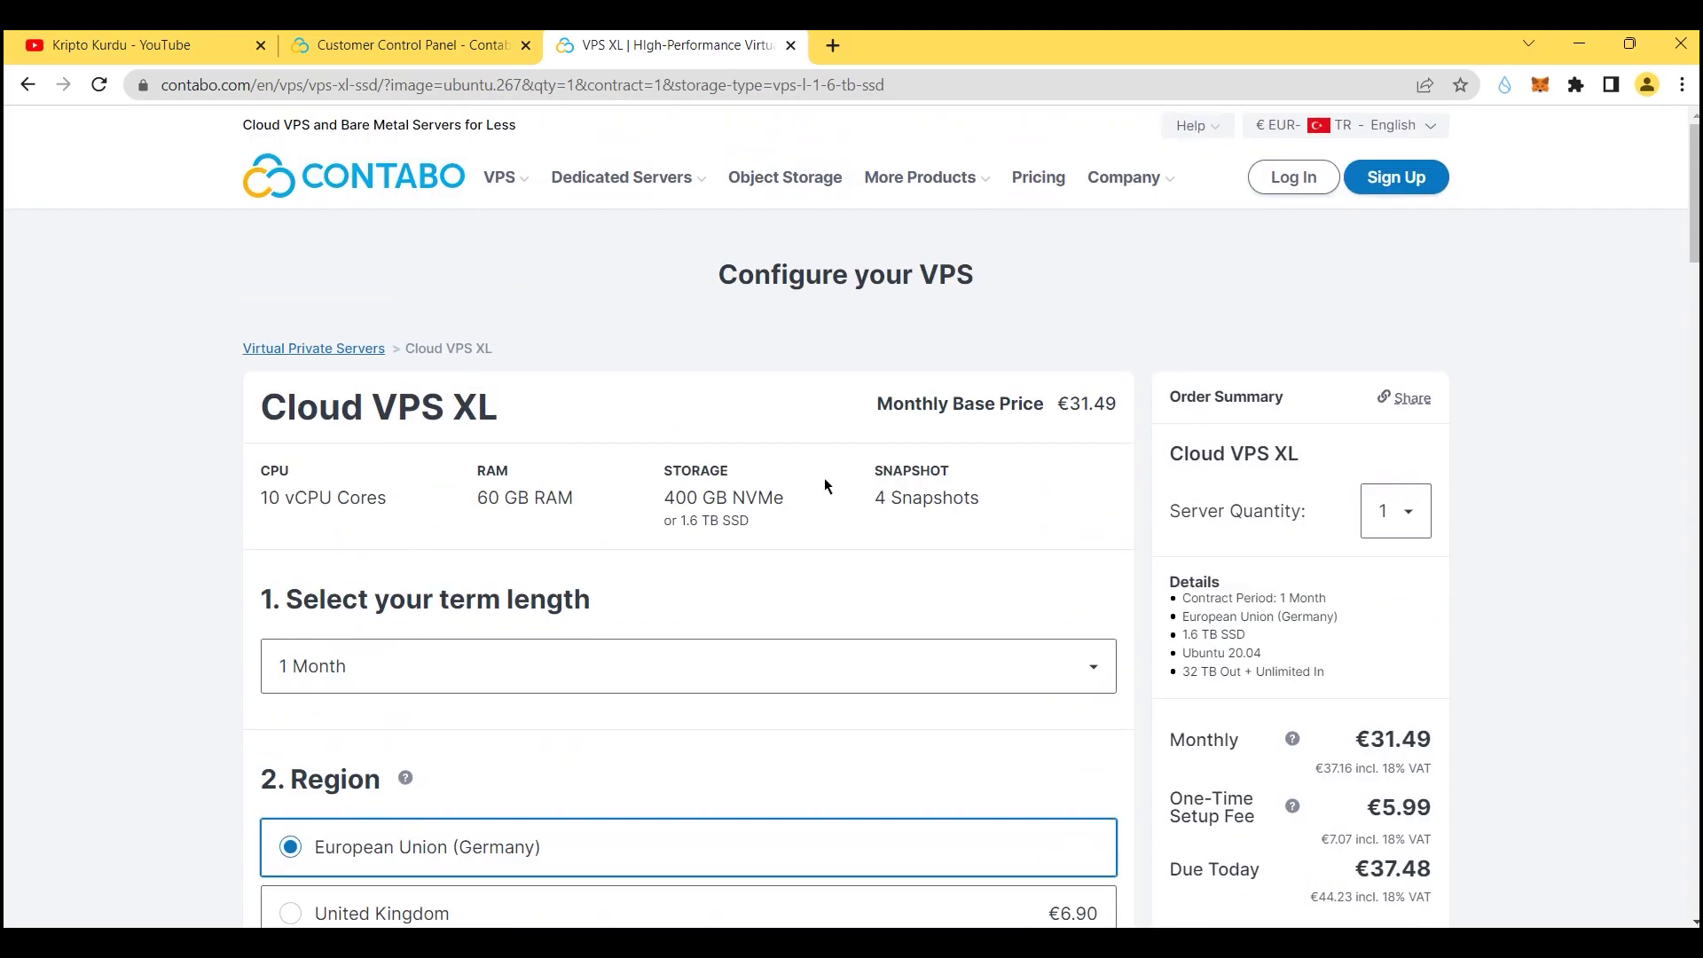
triple_click(1376, 621)
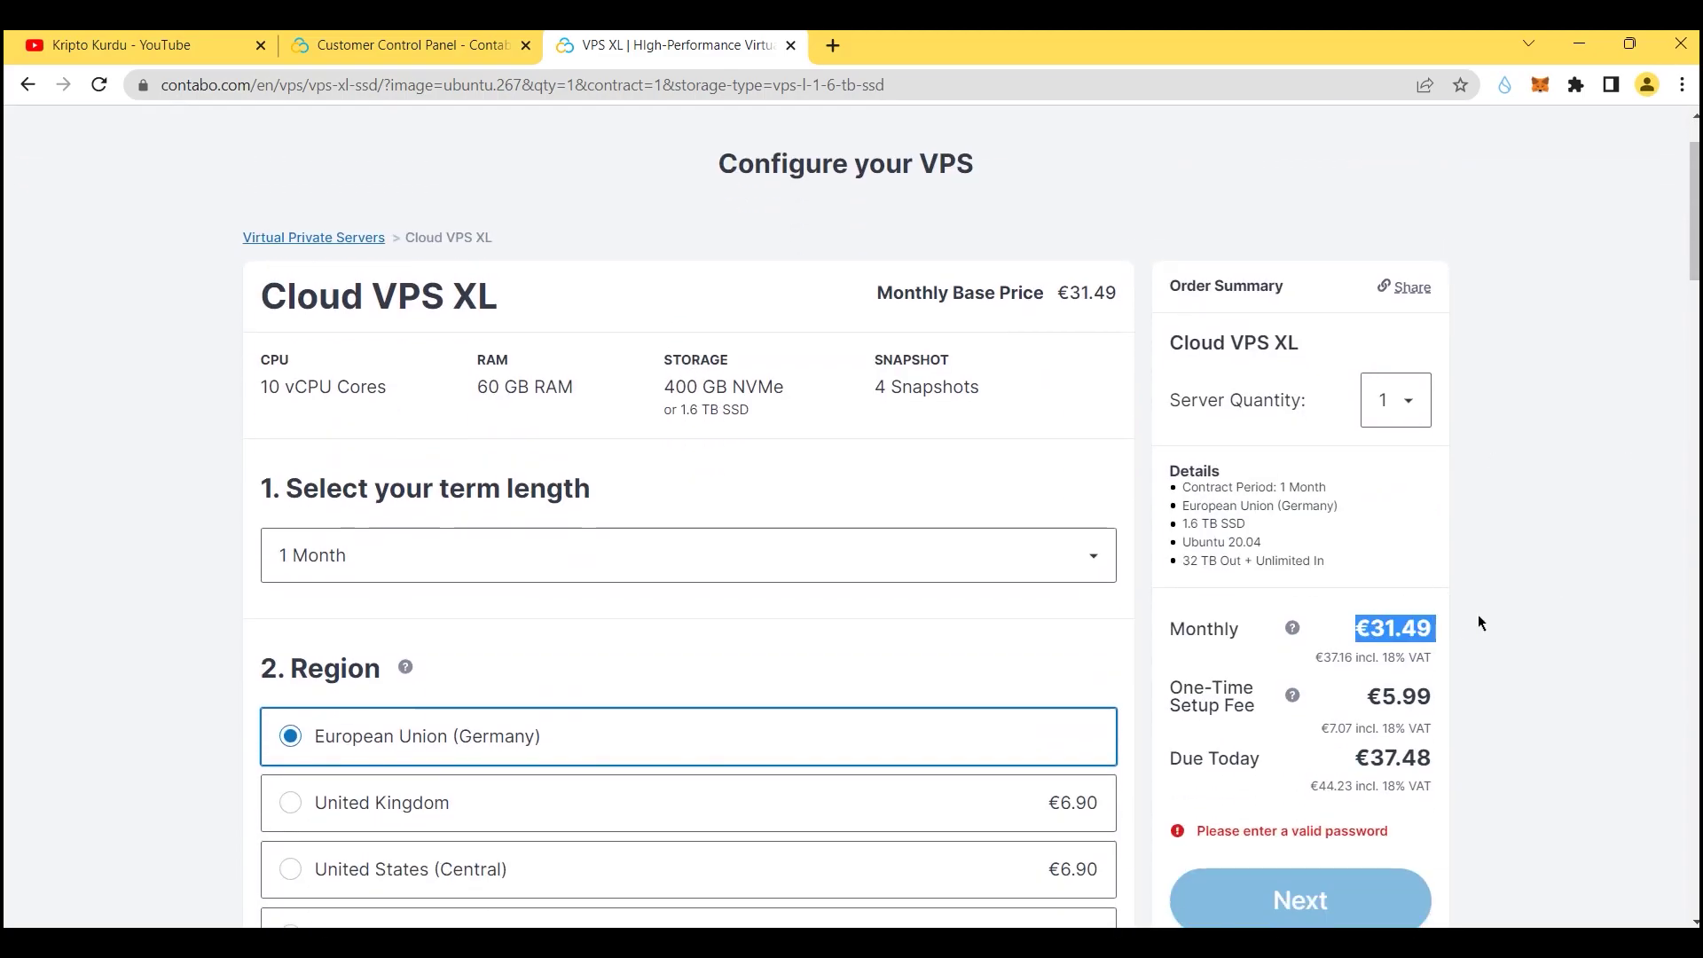
left_click(1579, 498)
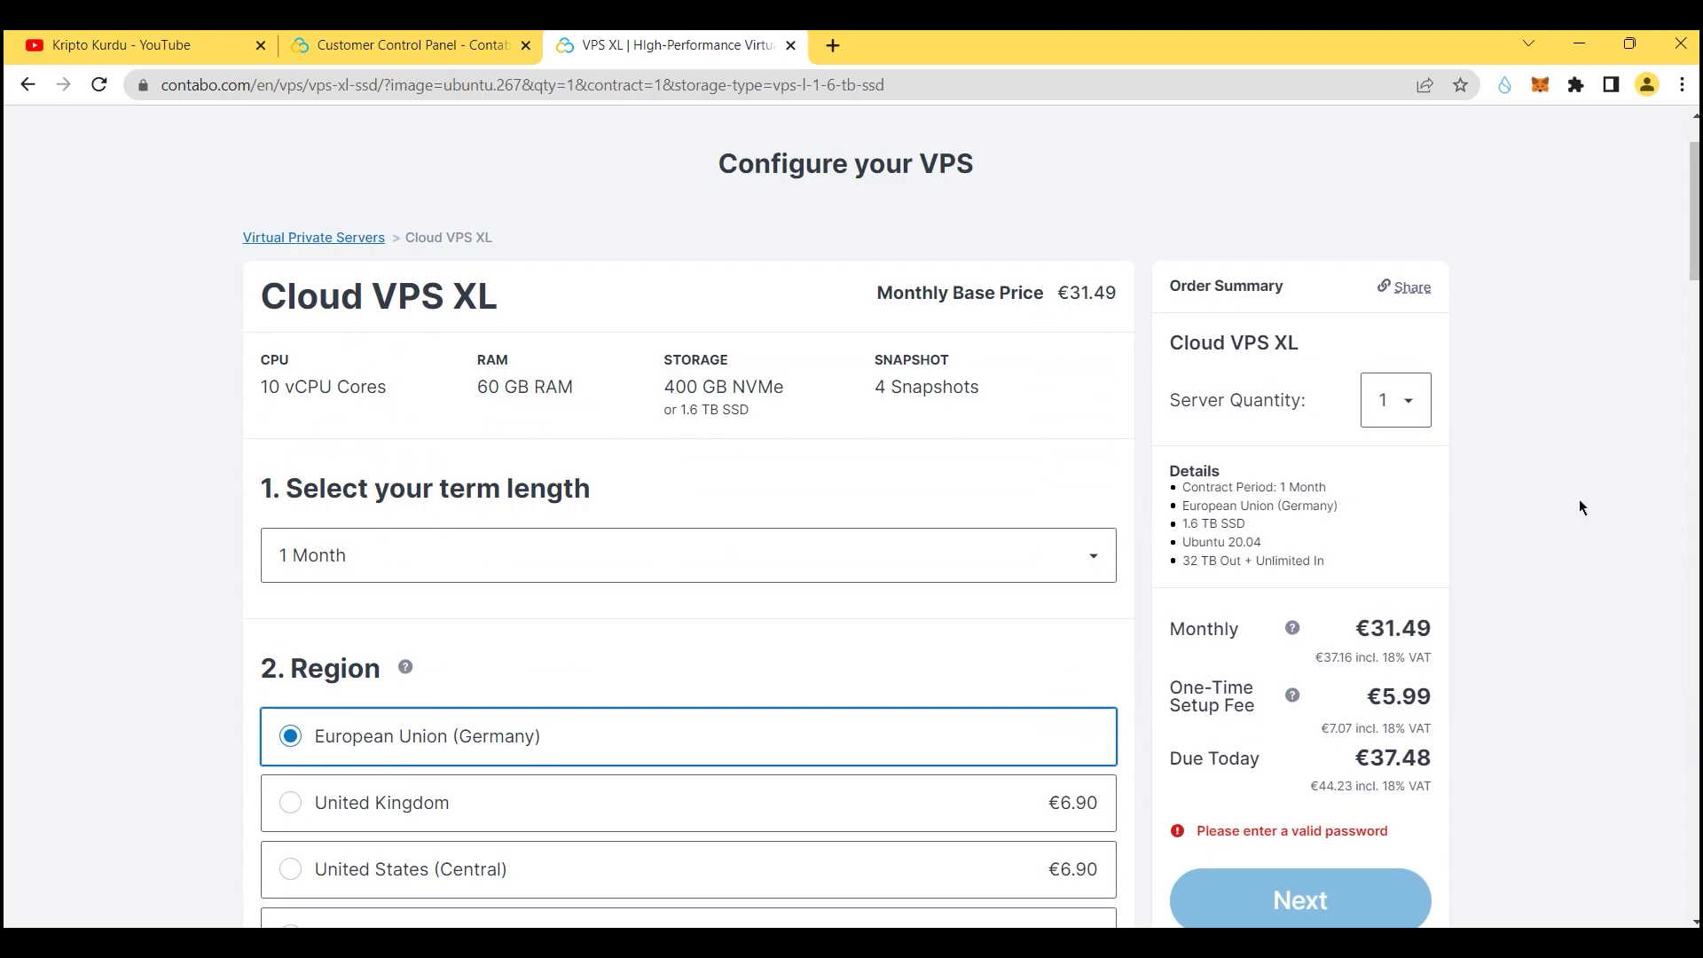
triple_click(1386, 695)
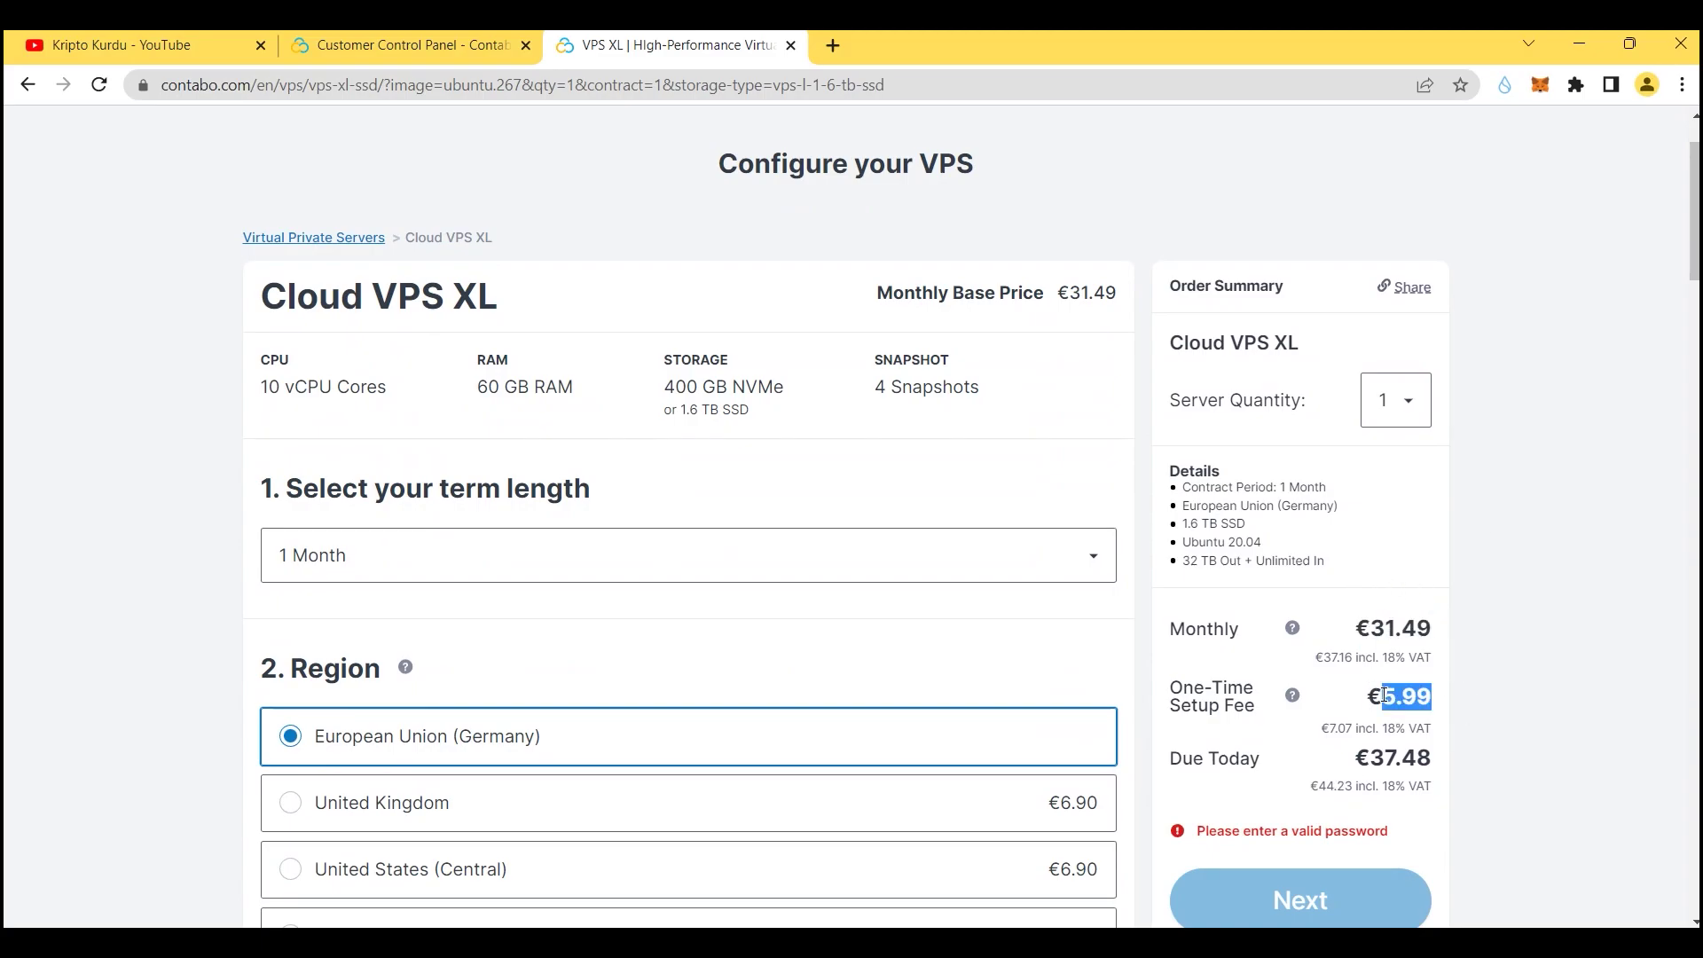
left_click(1514, 637)
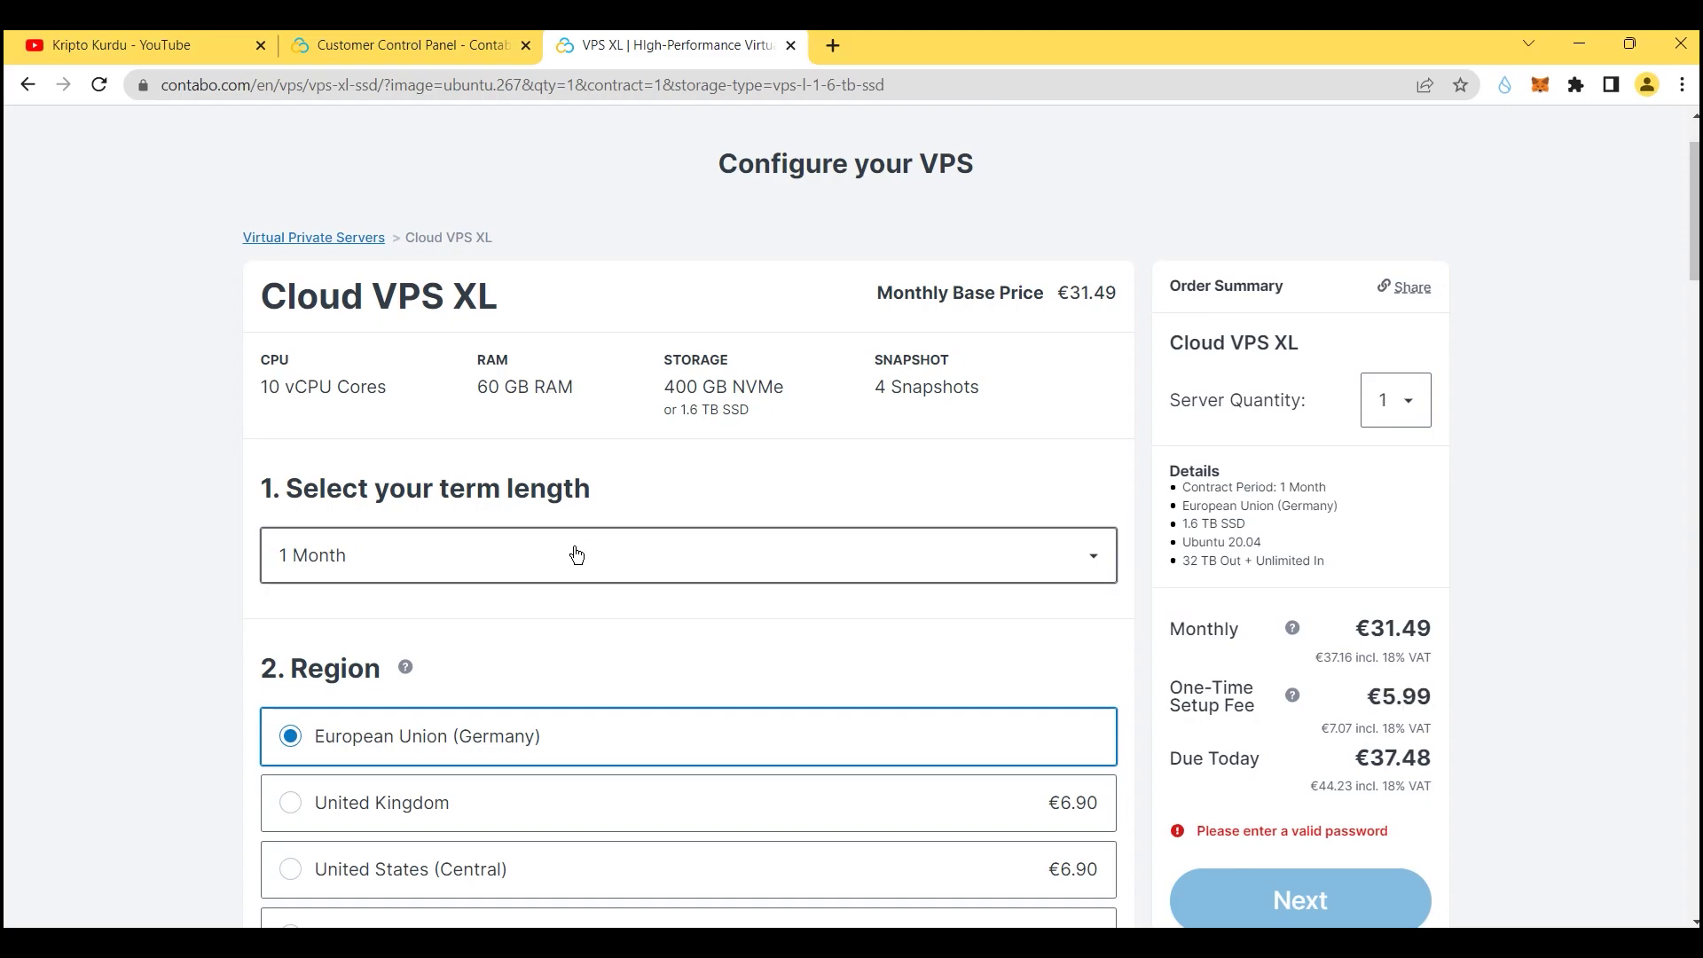
double_click(1389, 698)
Step: Try term lengths of 3, 6 and 12 months and compare the one-time setup fee for each
left_click(479, 568)
left_click(454, 660)
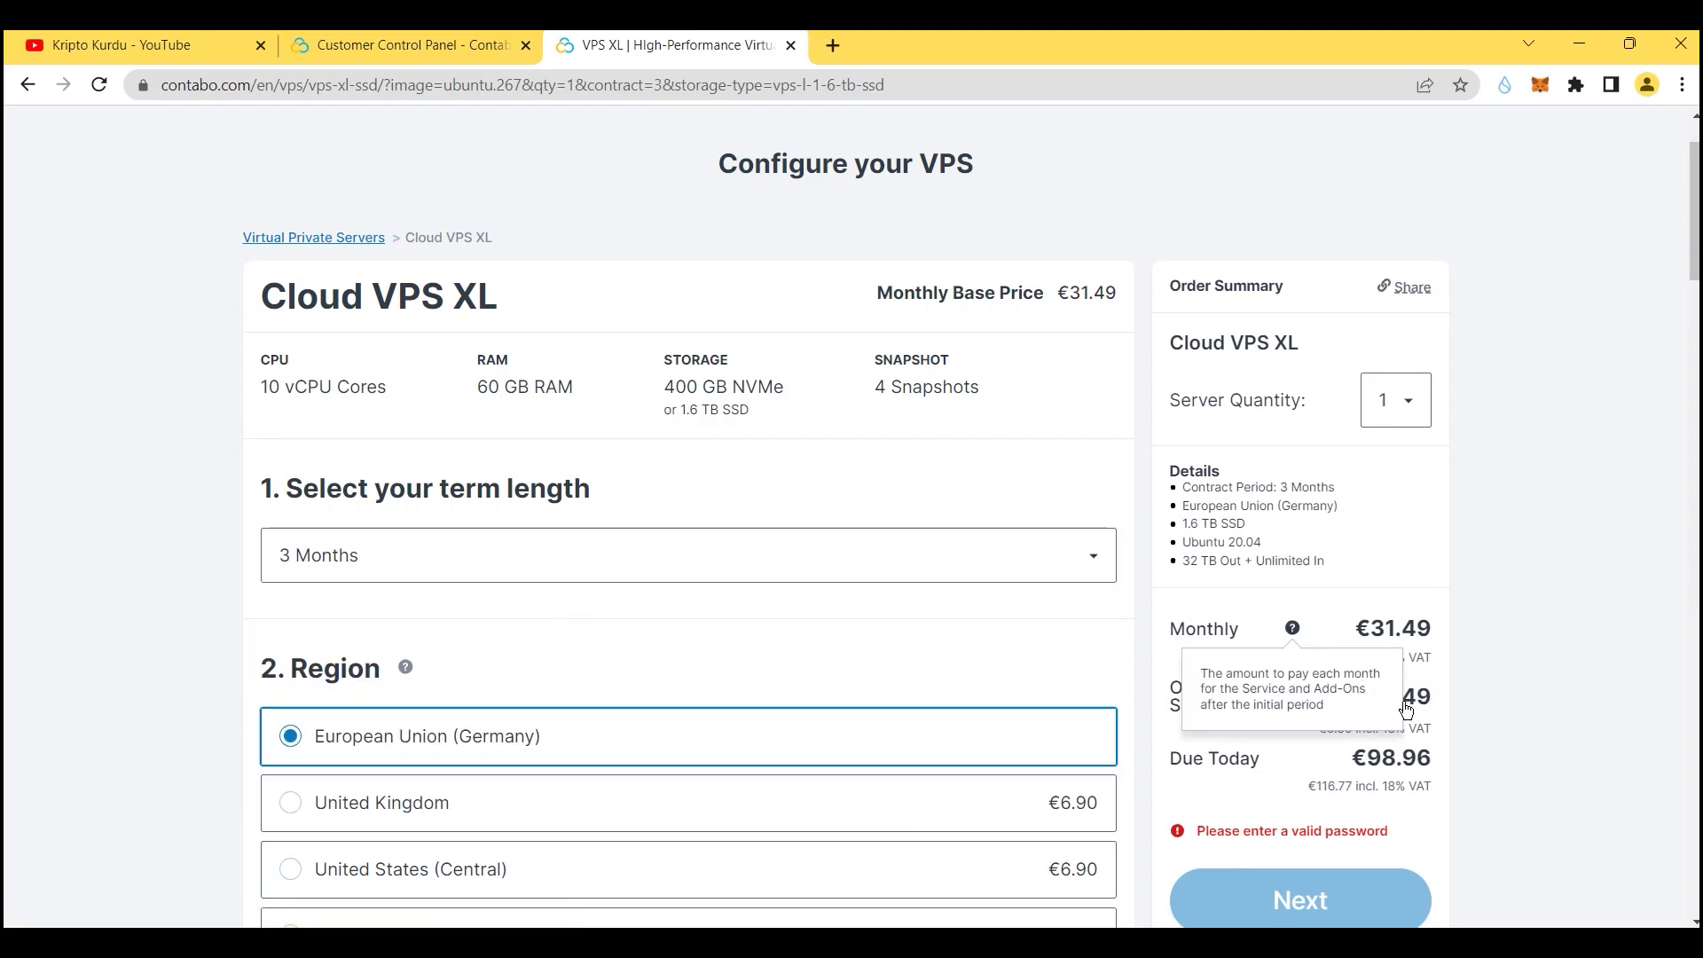
left_click(399, 559)
left_click(414, 724)
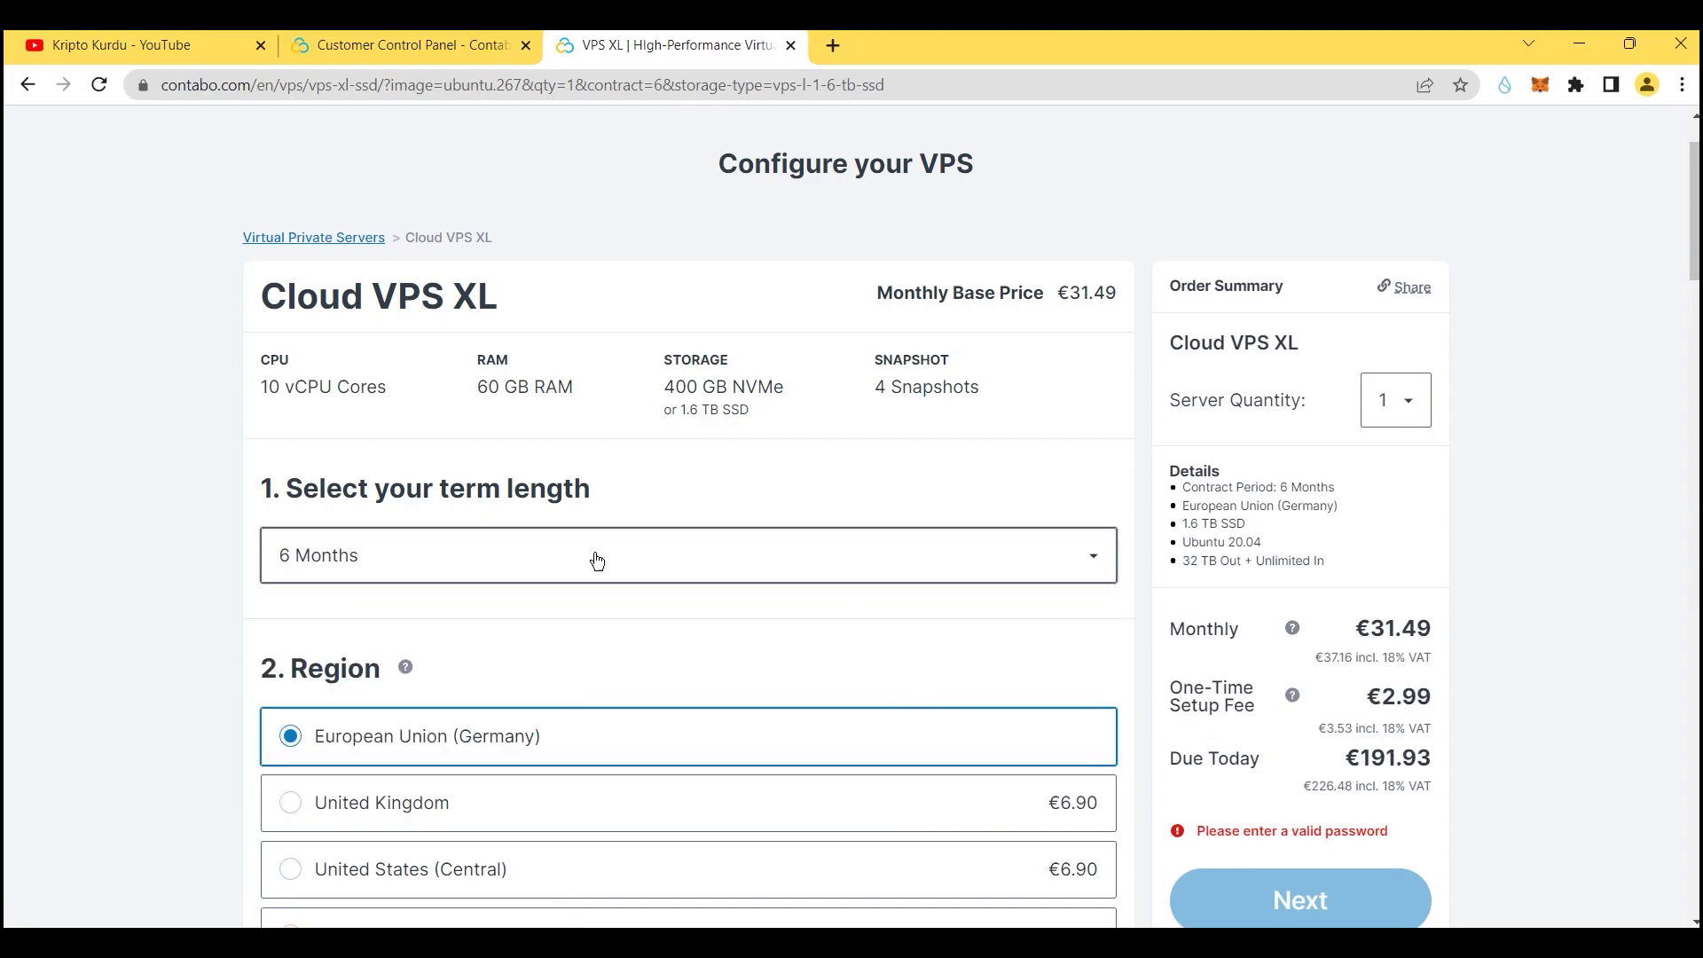
left_click(423, 548)
left_click(399, 790)
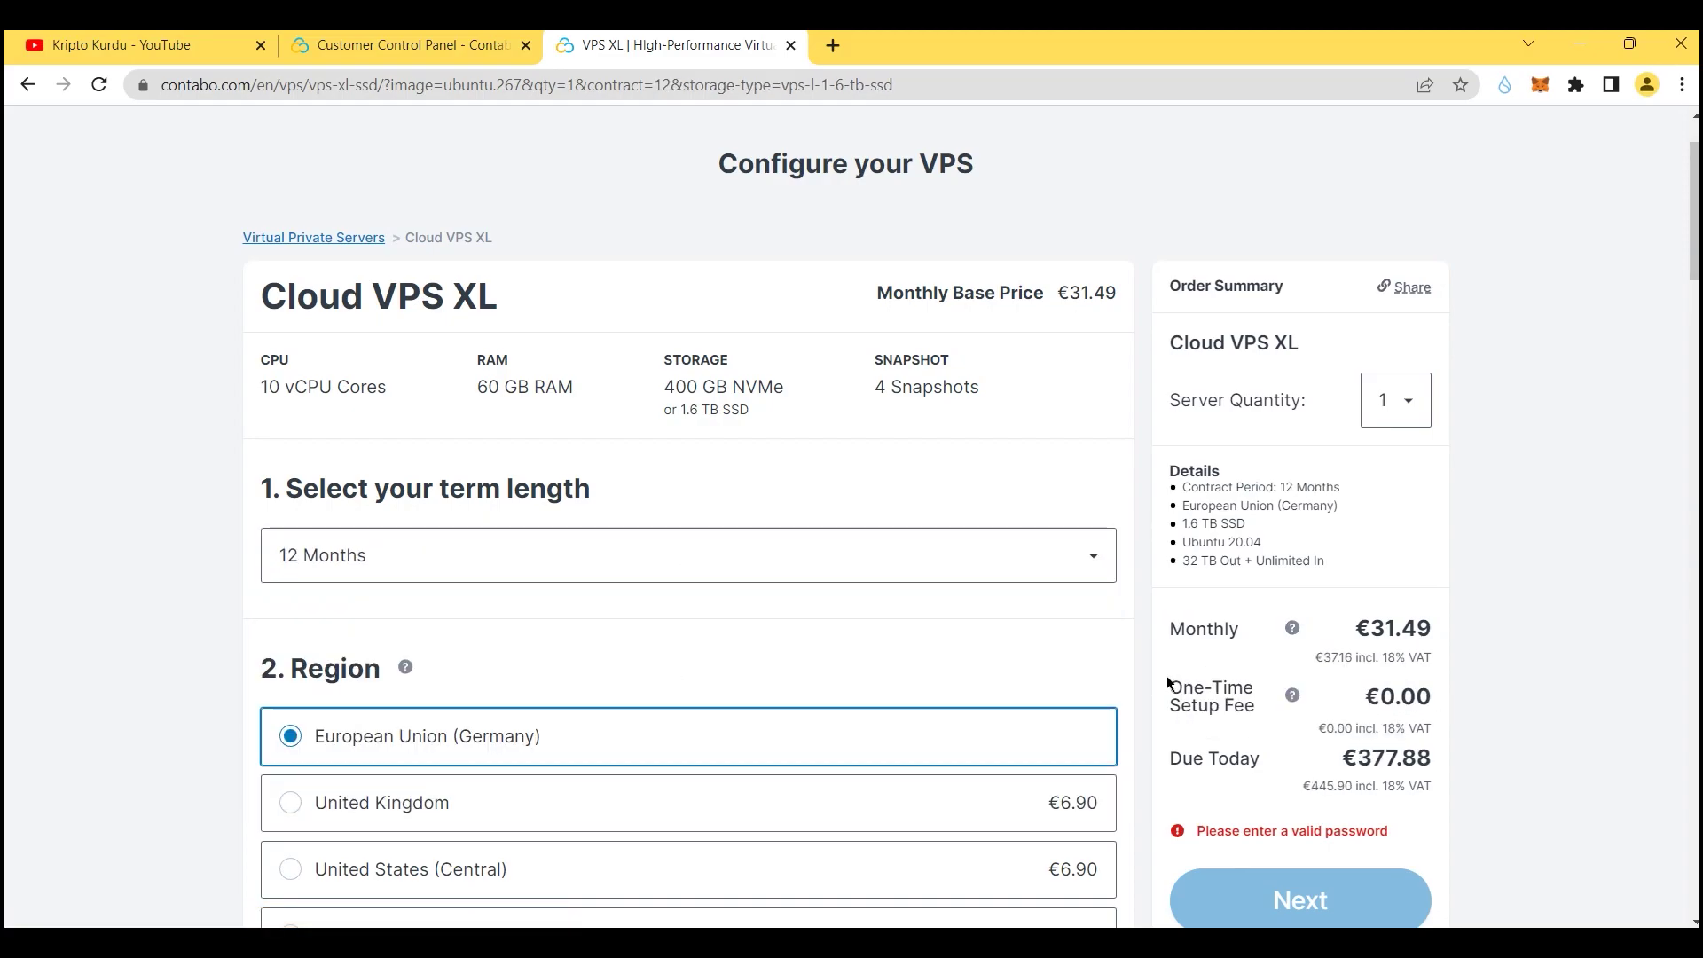
double_click(1388, 696)
Step: Switch the term length to 3 months for comparison, and set it back to 1 month
left_click(452, 567)
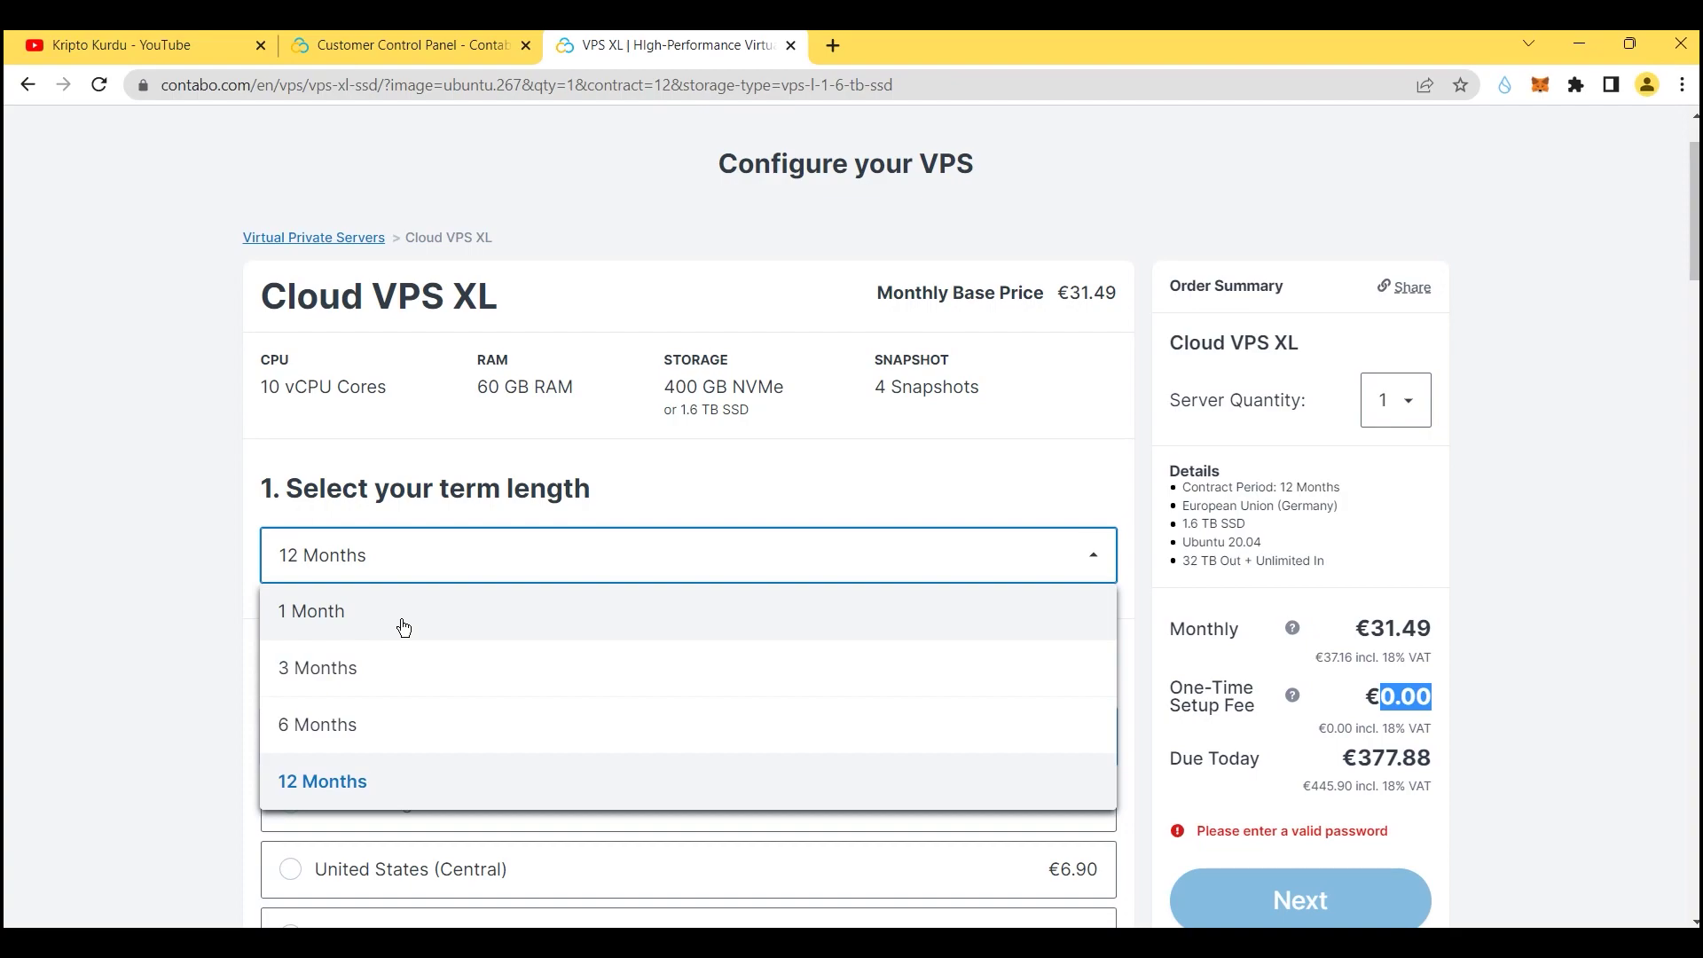
left_click(370, 694)
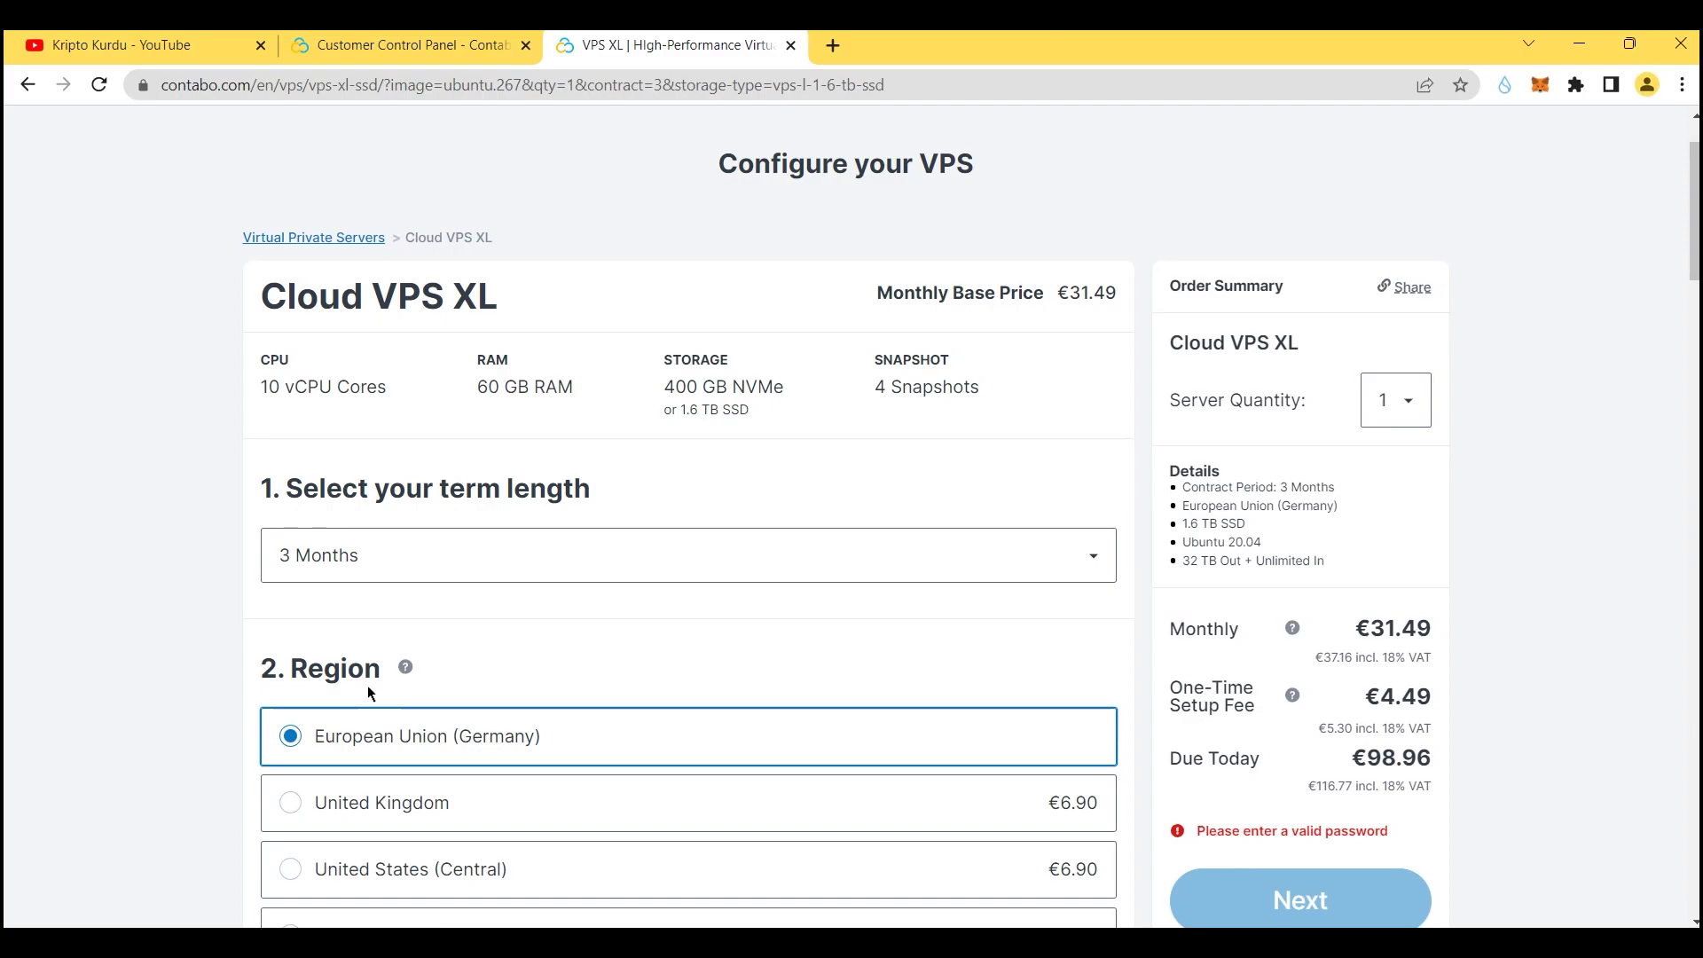
left_click(417, 570)
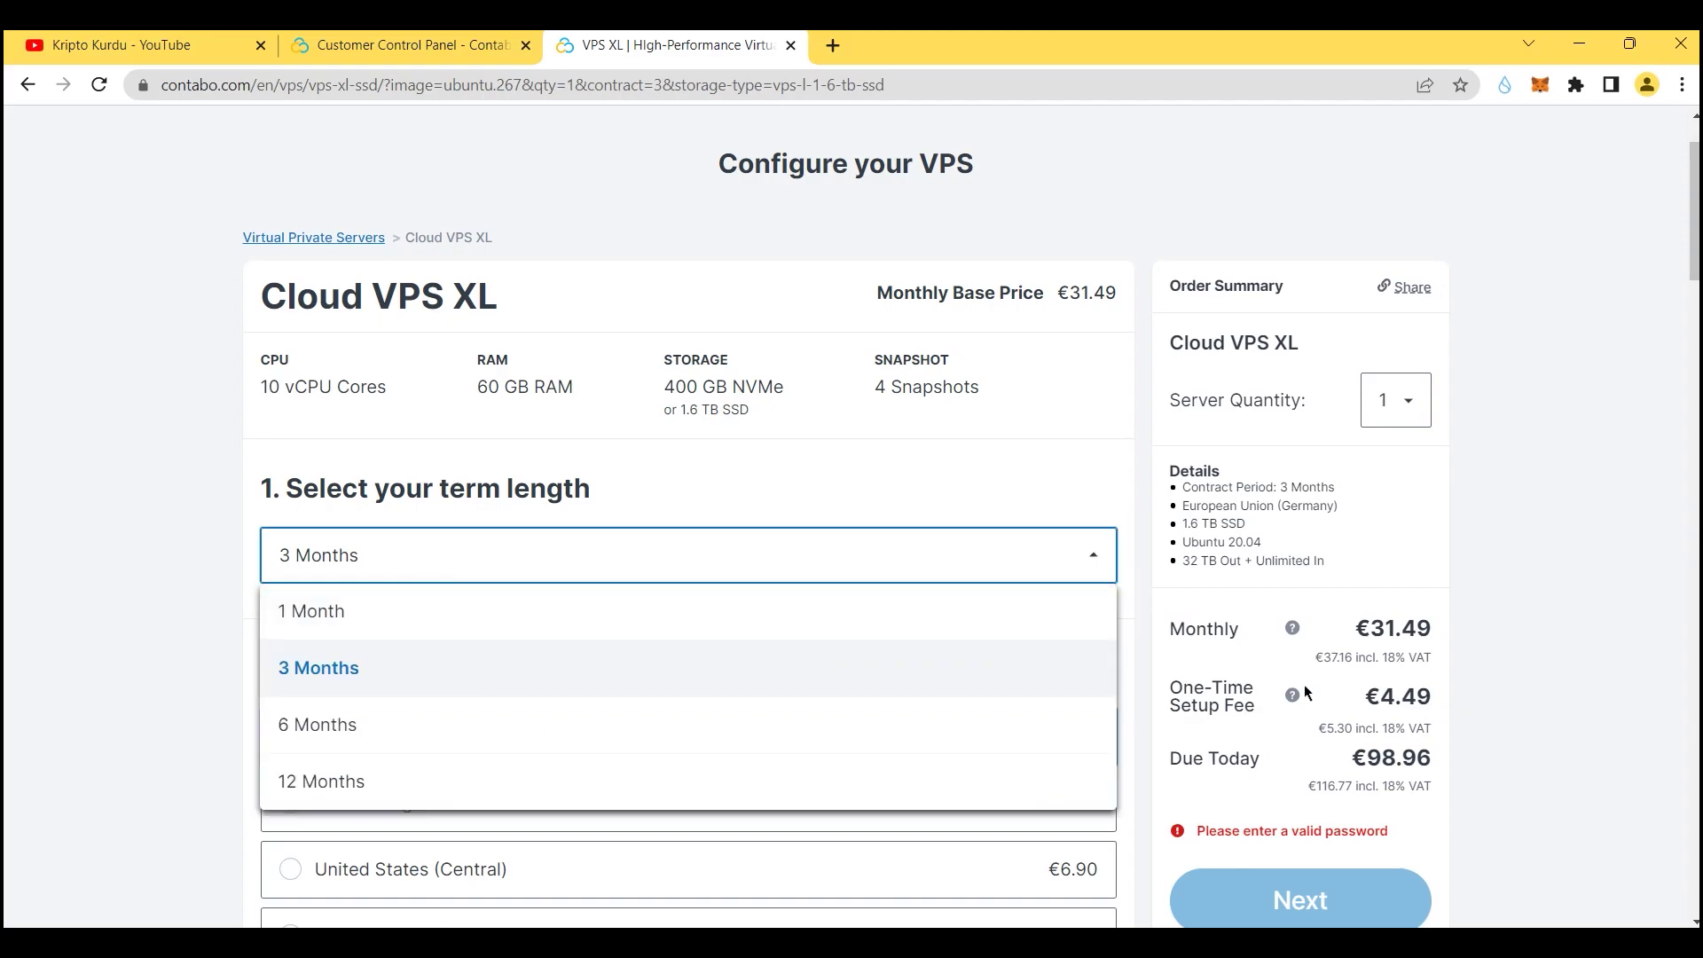
left_click(389, 623)
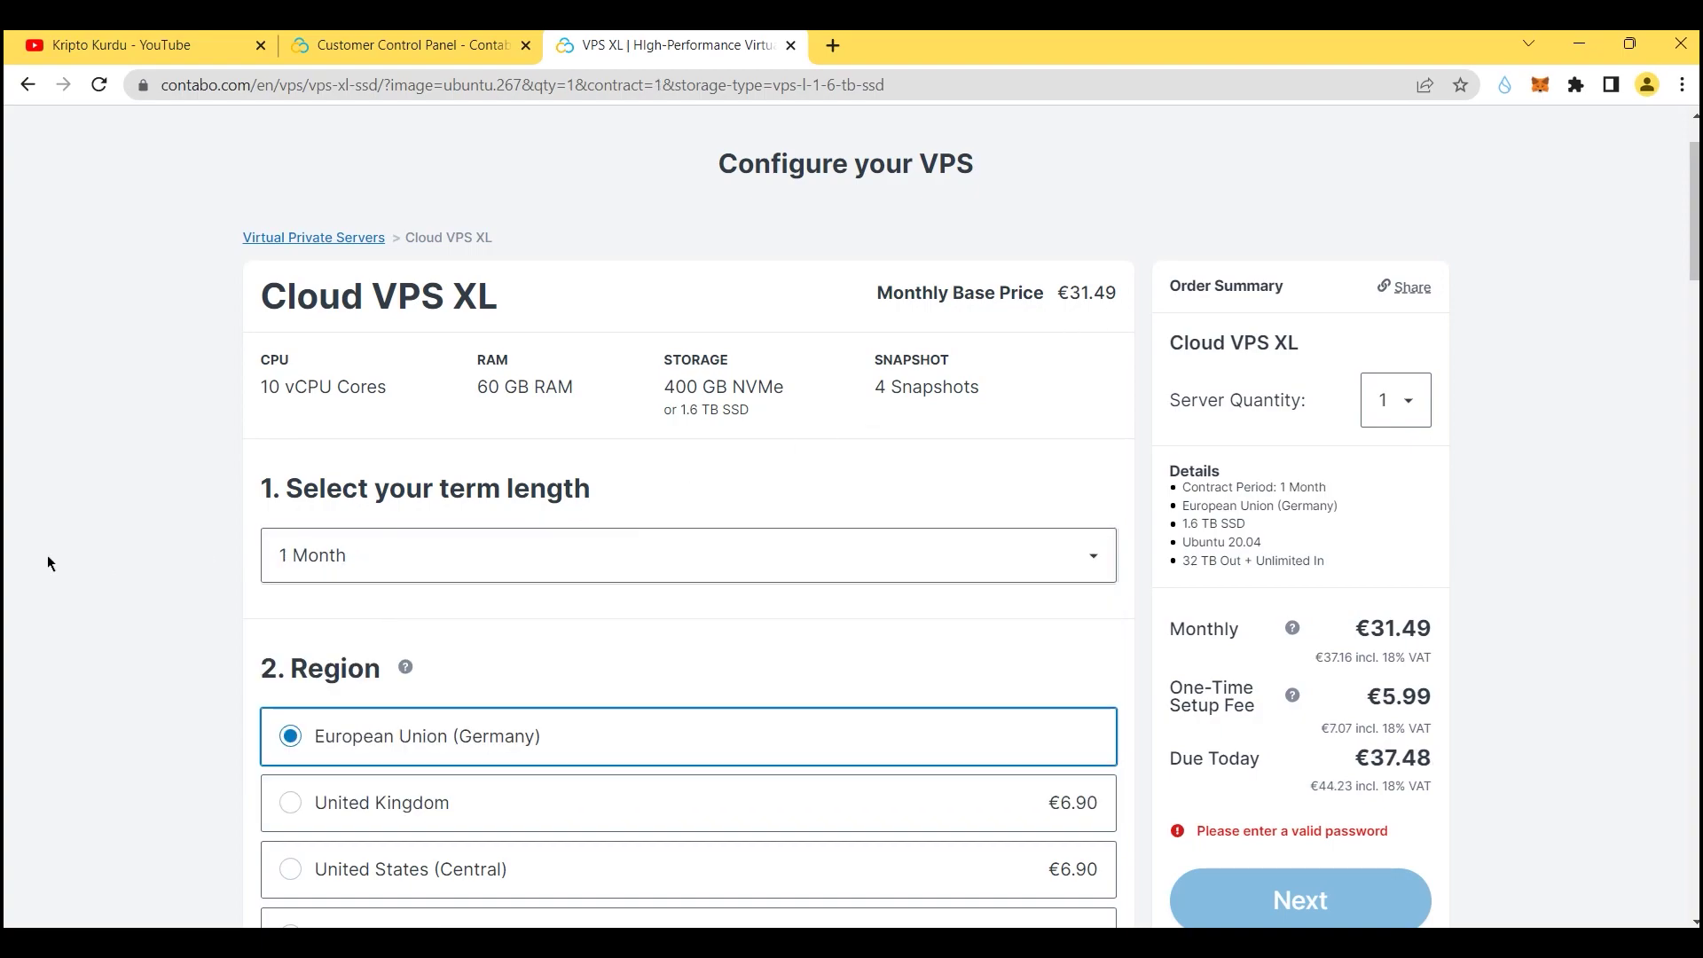
Step: Review the available server regions and their surcharges
scroll(505, 532, "down", 4)
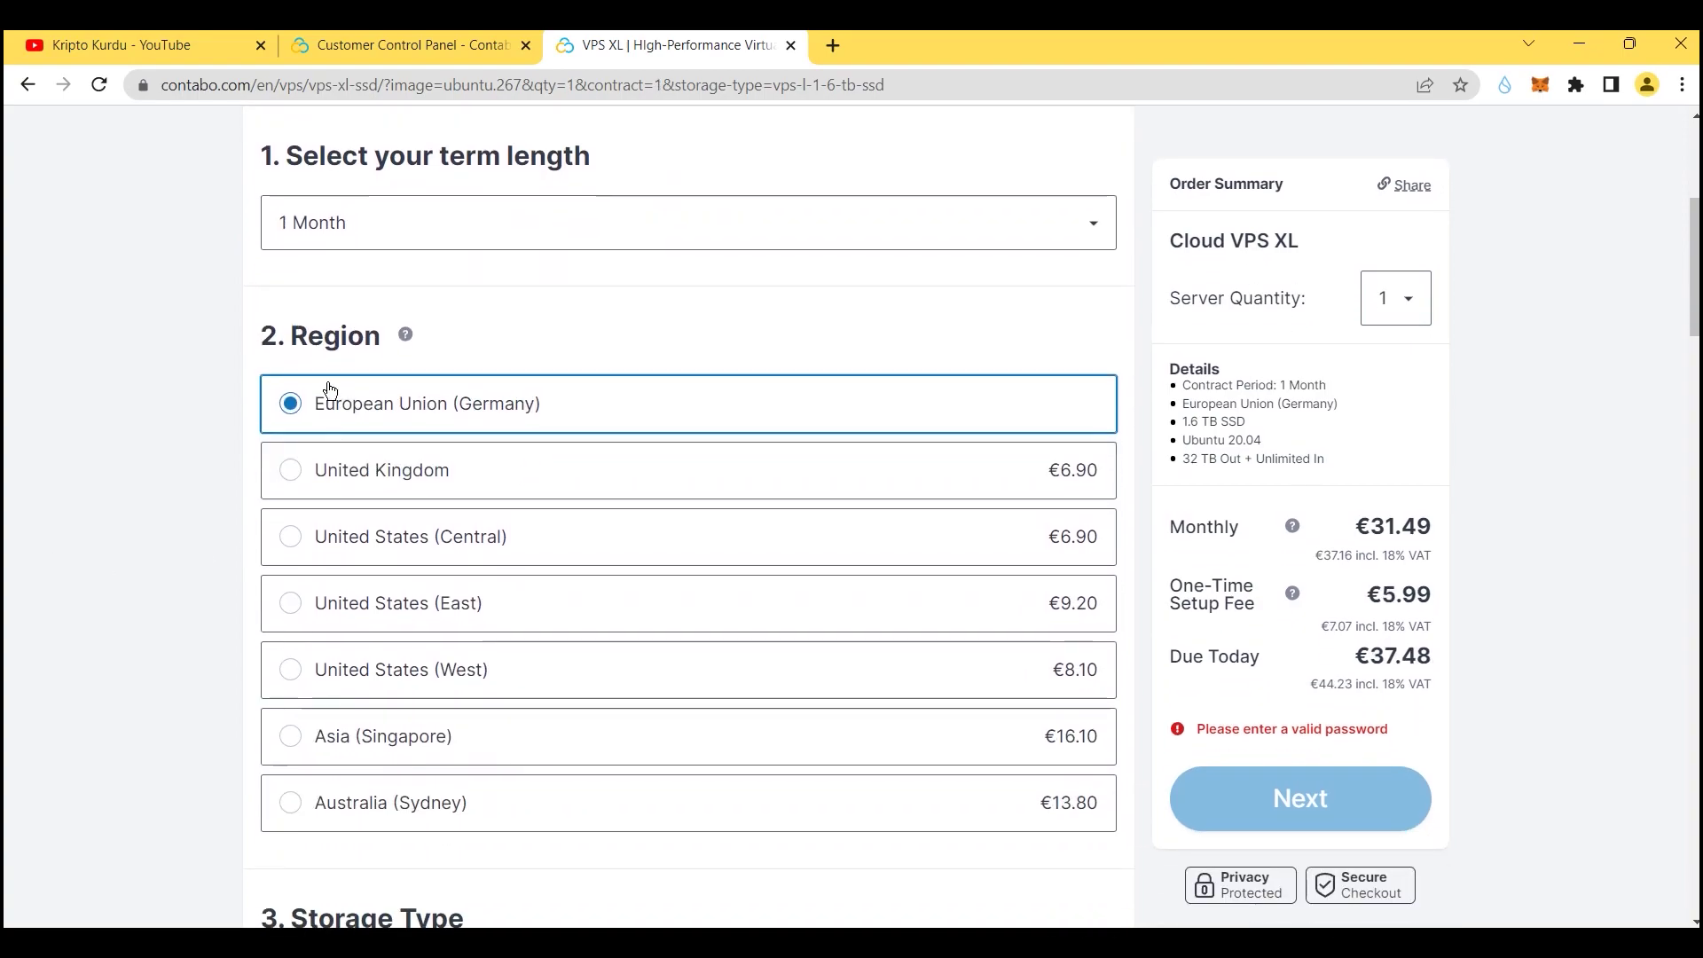
double_click(320, 335)
left_click(30, 434)
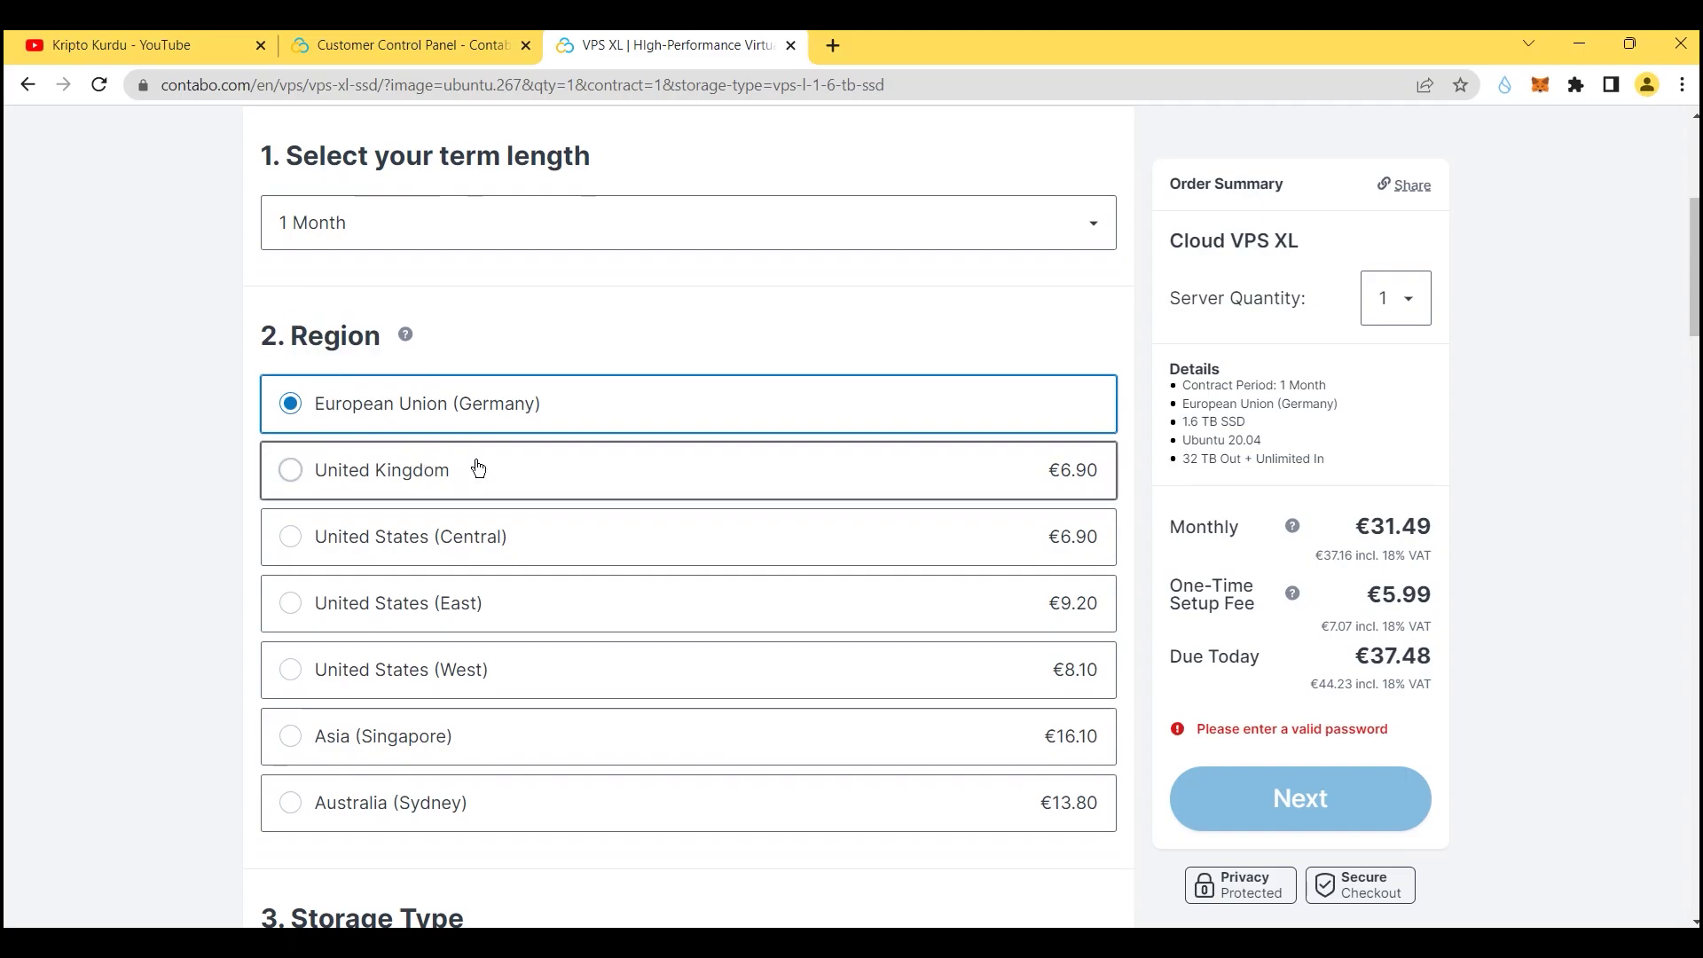
Step: Try the United States (West) region to compare its price, and set the region back to European Union (Germany)
scroll(399, 488, "down", 3)
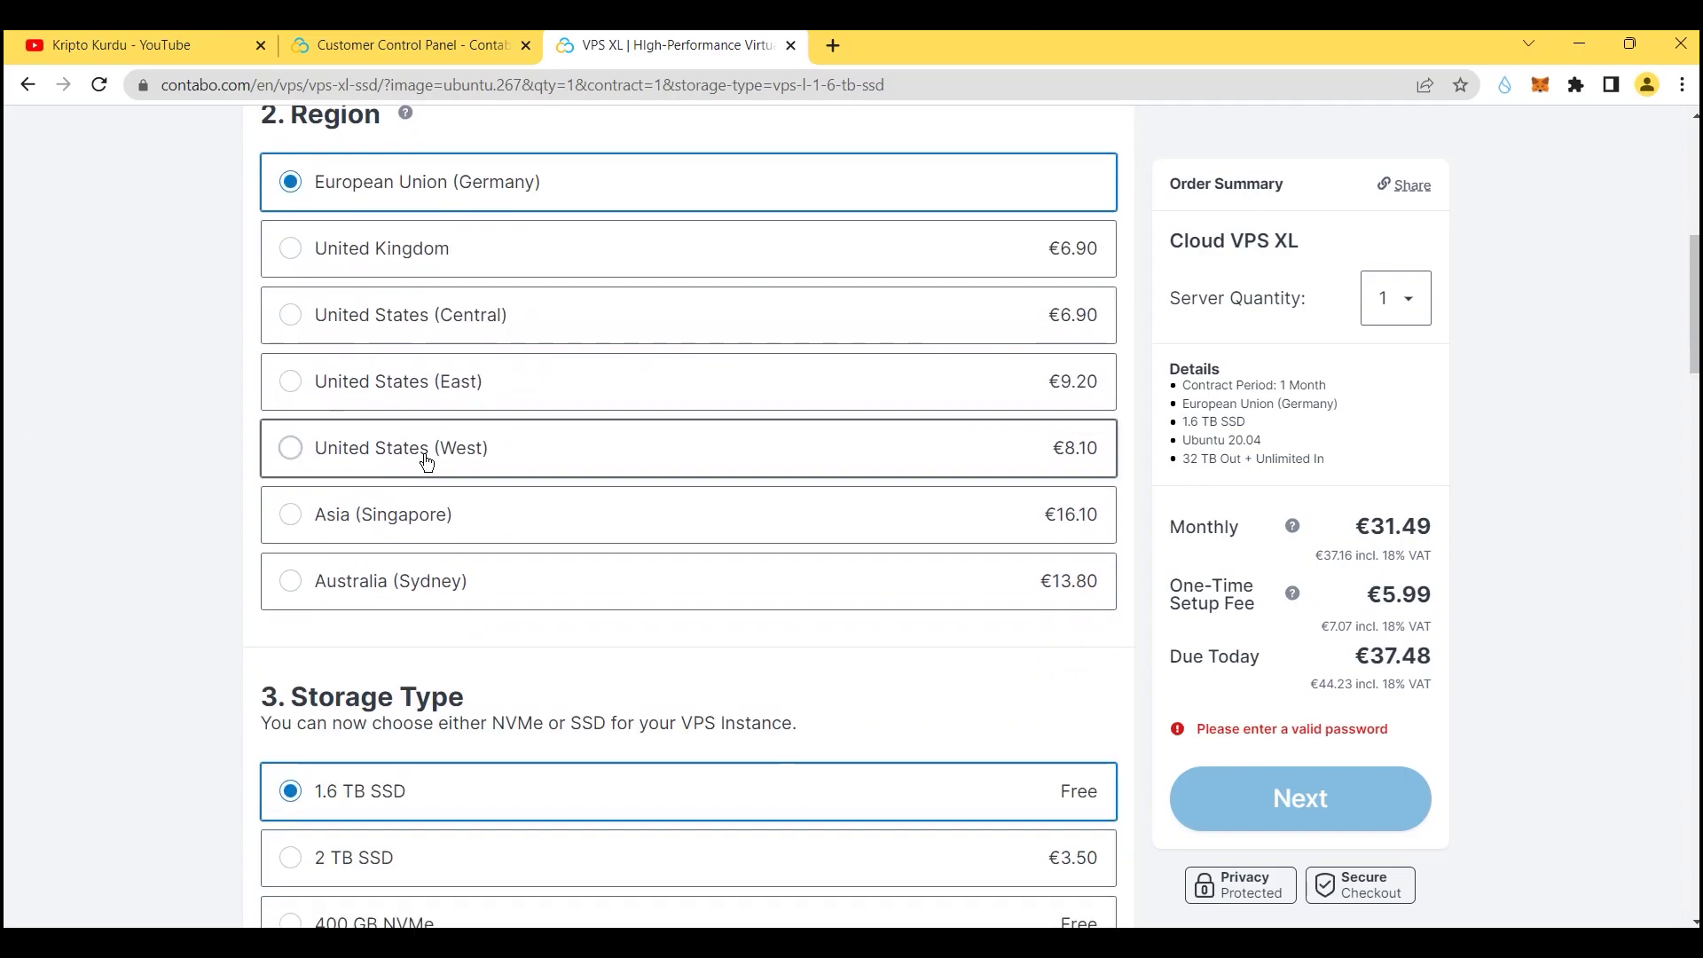
scroll(437, 443, "up", 1)
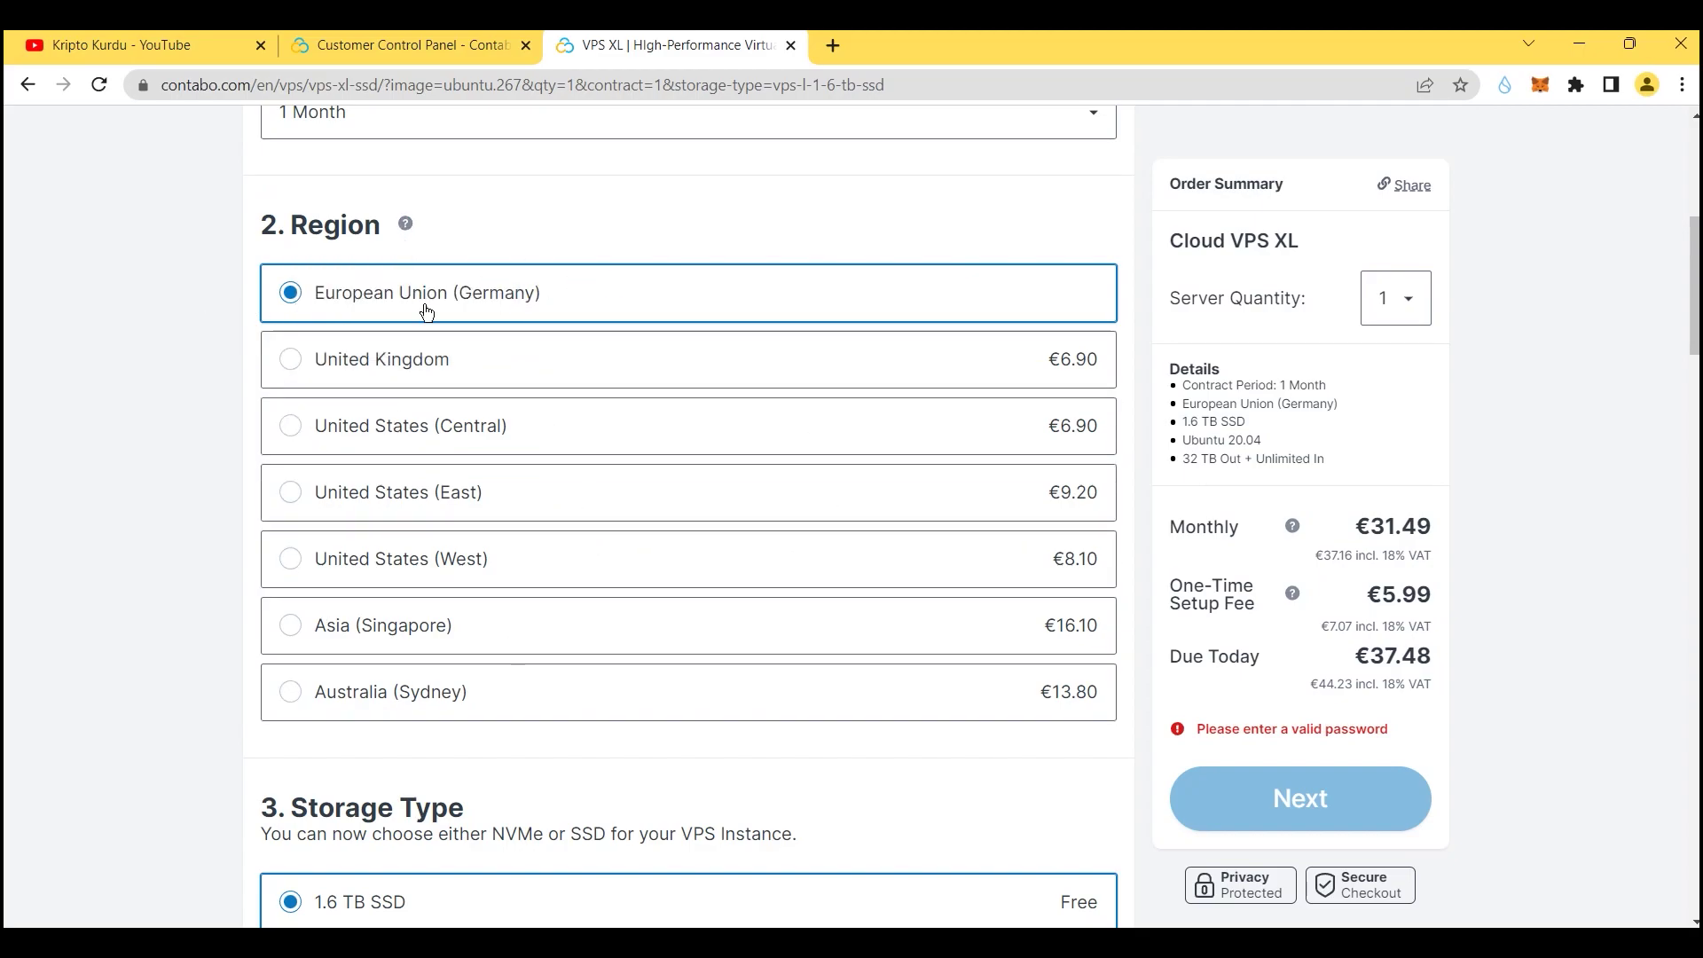
left_click(518, 577)
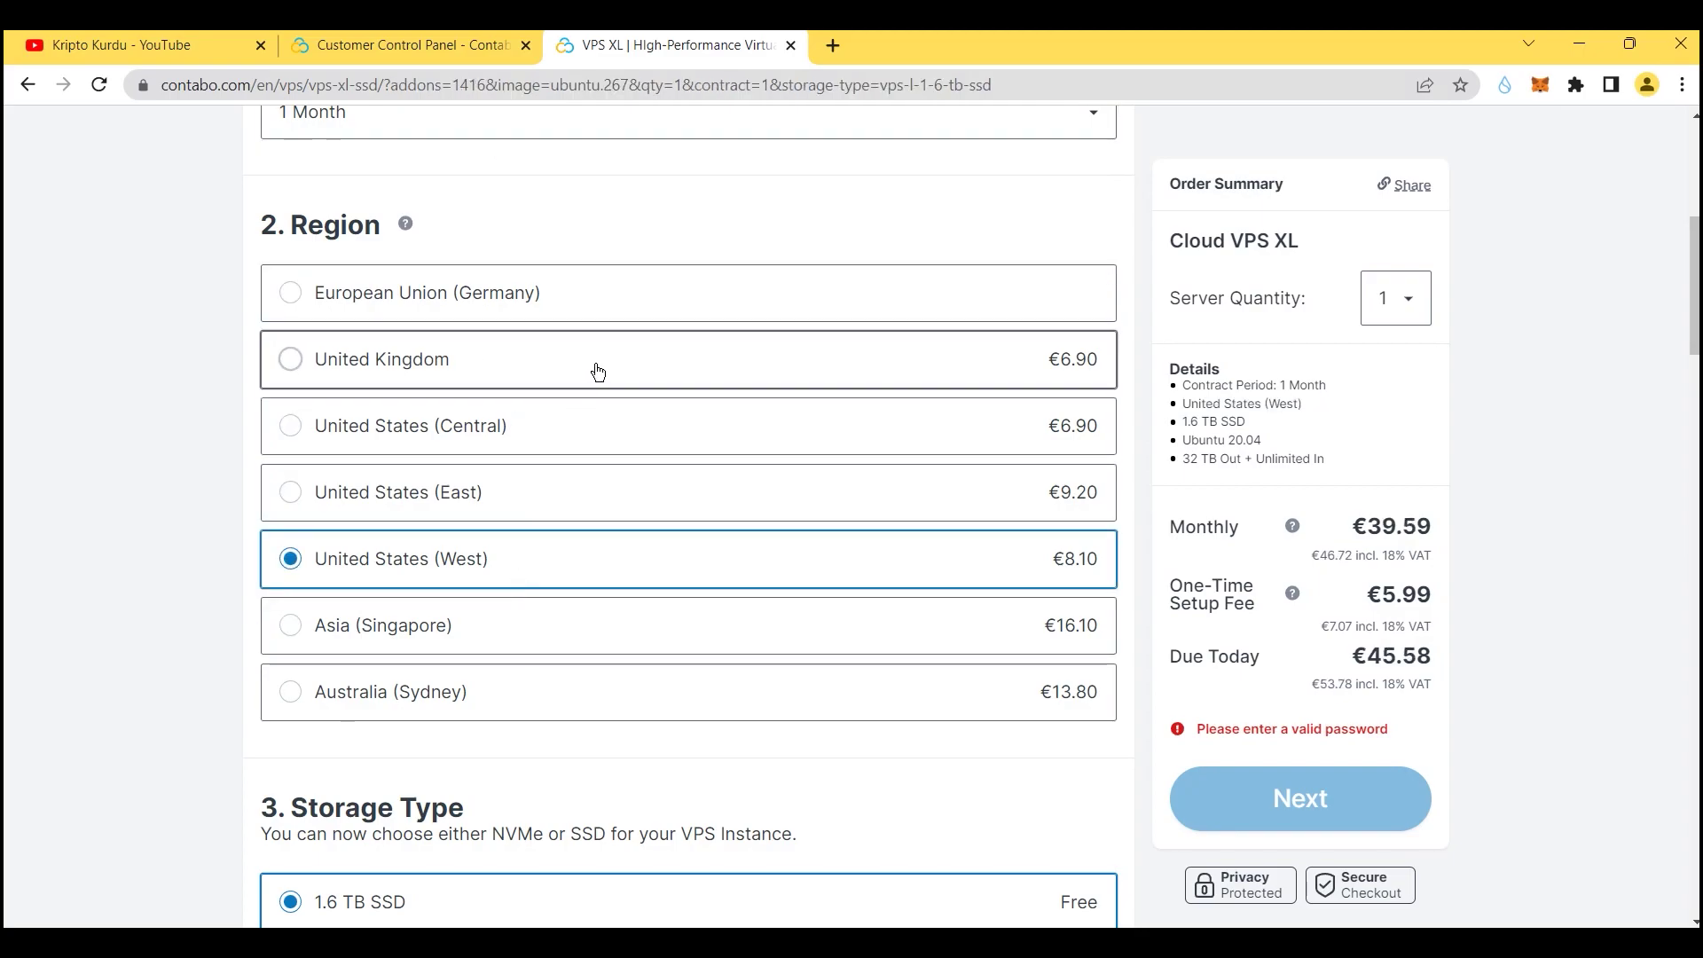
left_click(488, 295)
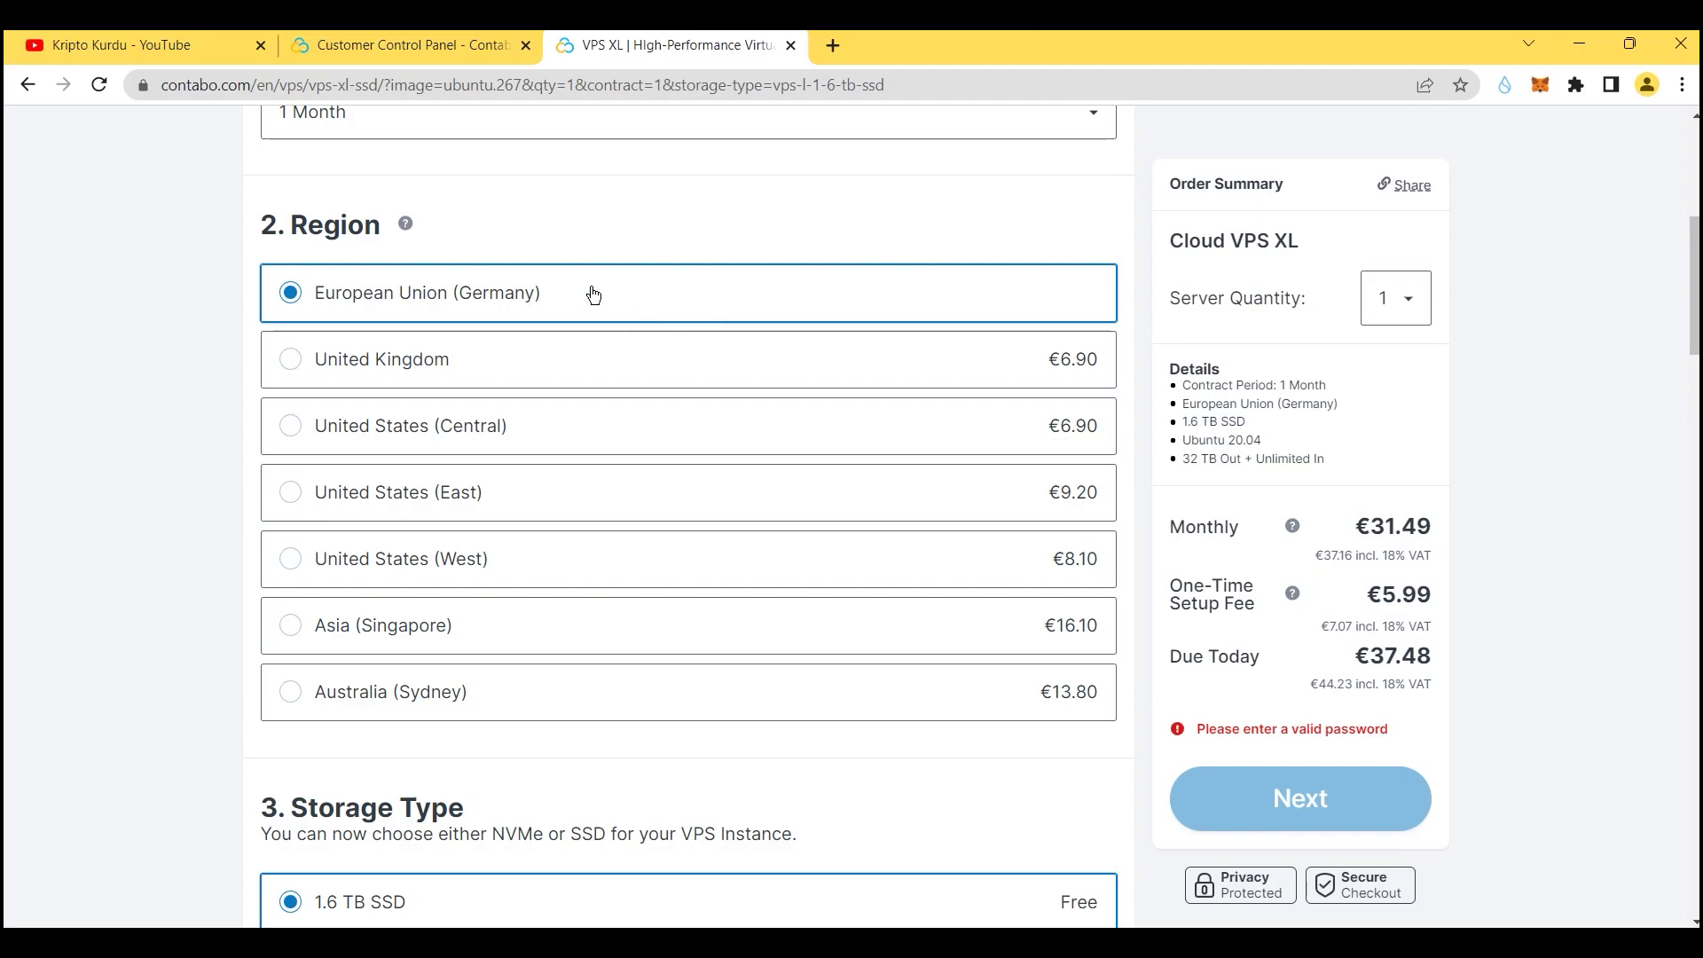
Step: Review the storage type options offered for the VPS
scroll(666, 355, "down", 5)
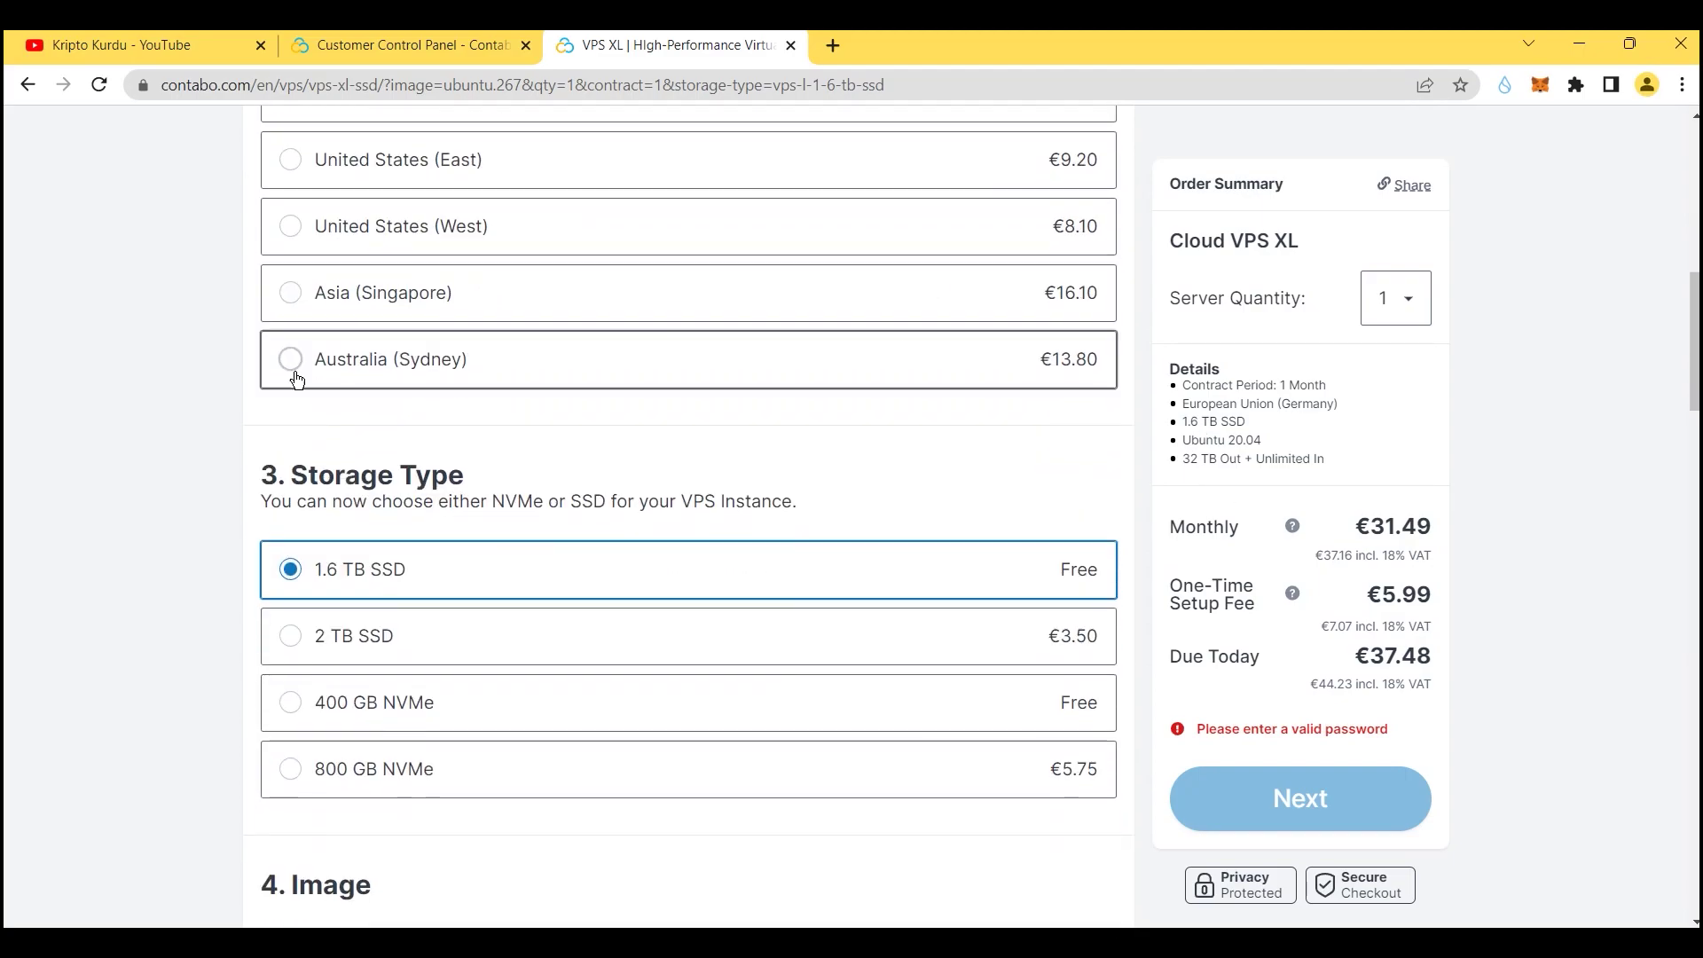
triple_click(342, 363)
left_click(59, 397)
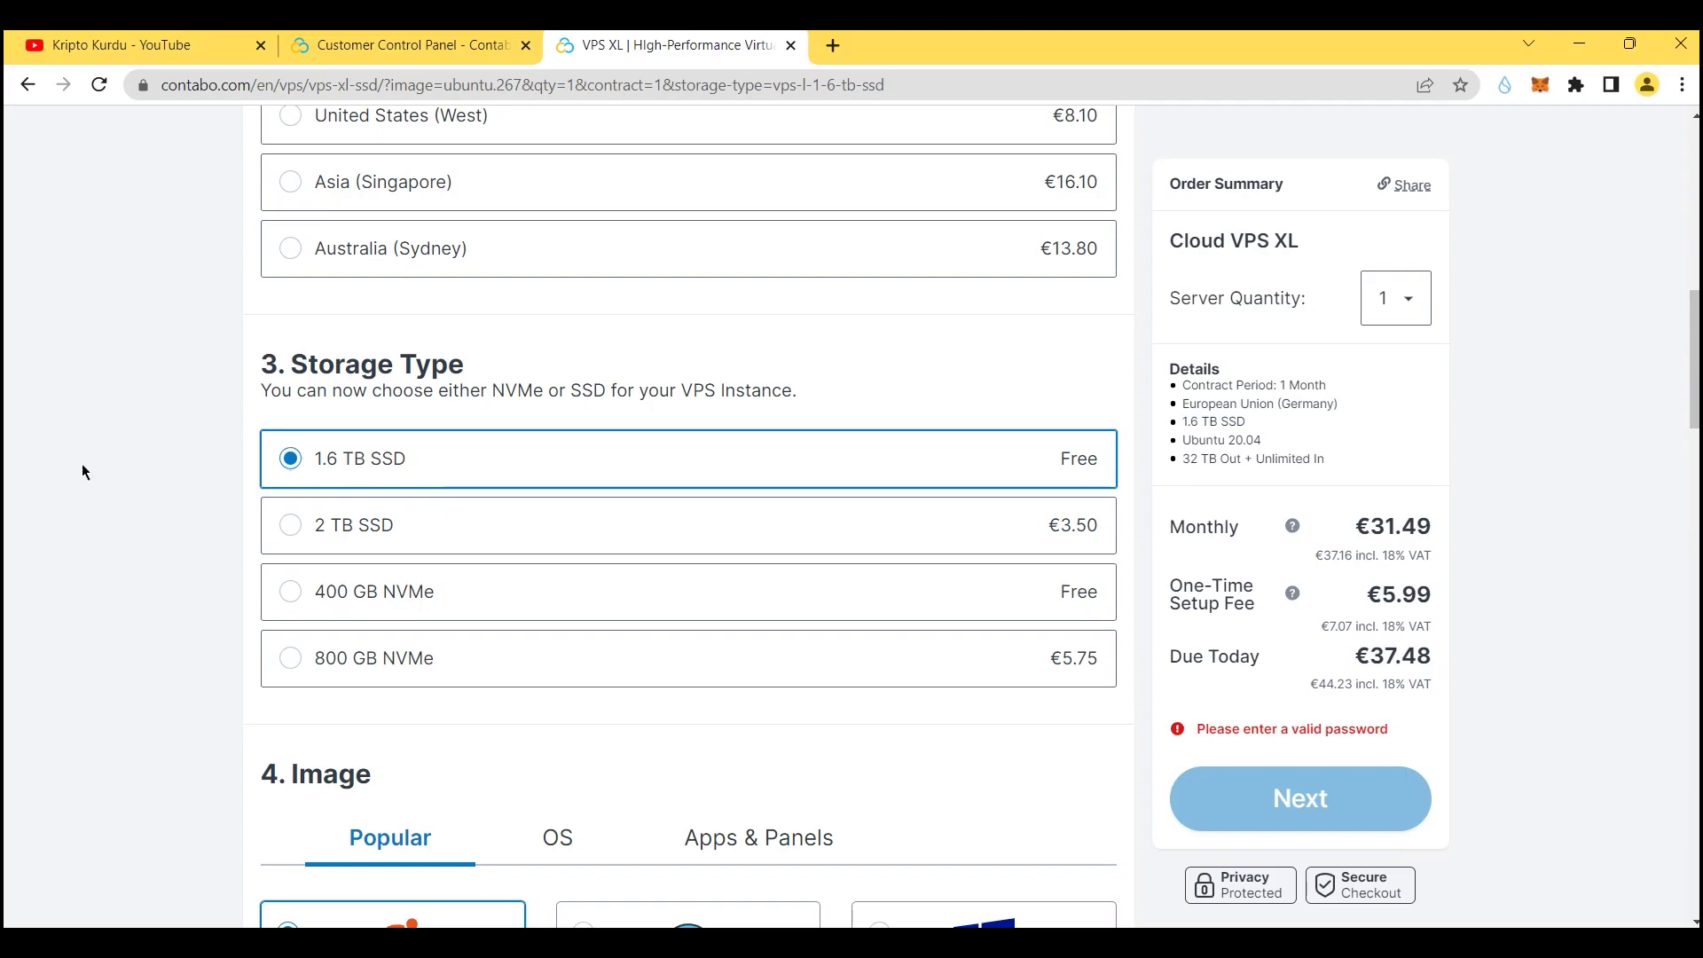
Step: Choose Ubuntu 20.04 as the server's operating system image
scroll(33, 392, "down", 5)
scroll(88, 406, "down", 3)
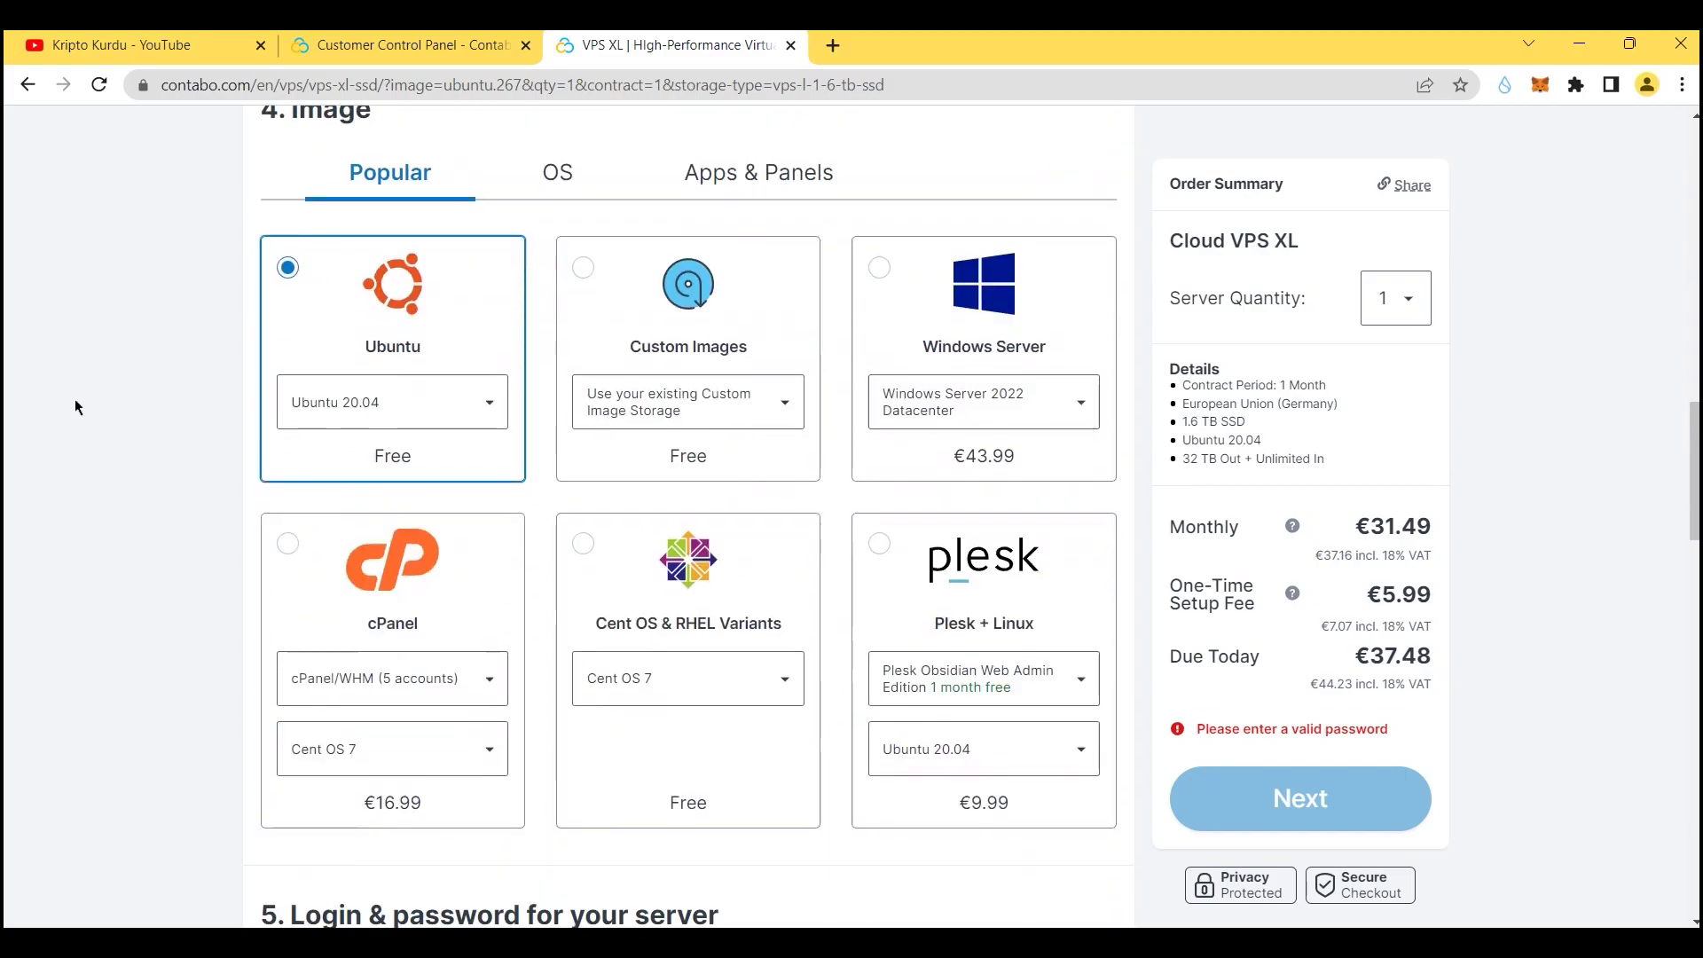
scroll(76, 396, "up", 1)
scroll(312, 231, "down", 1)
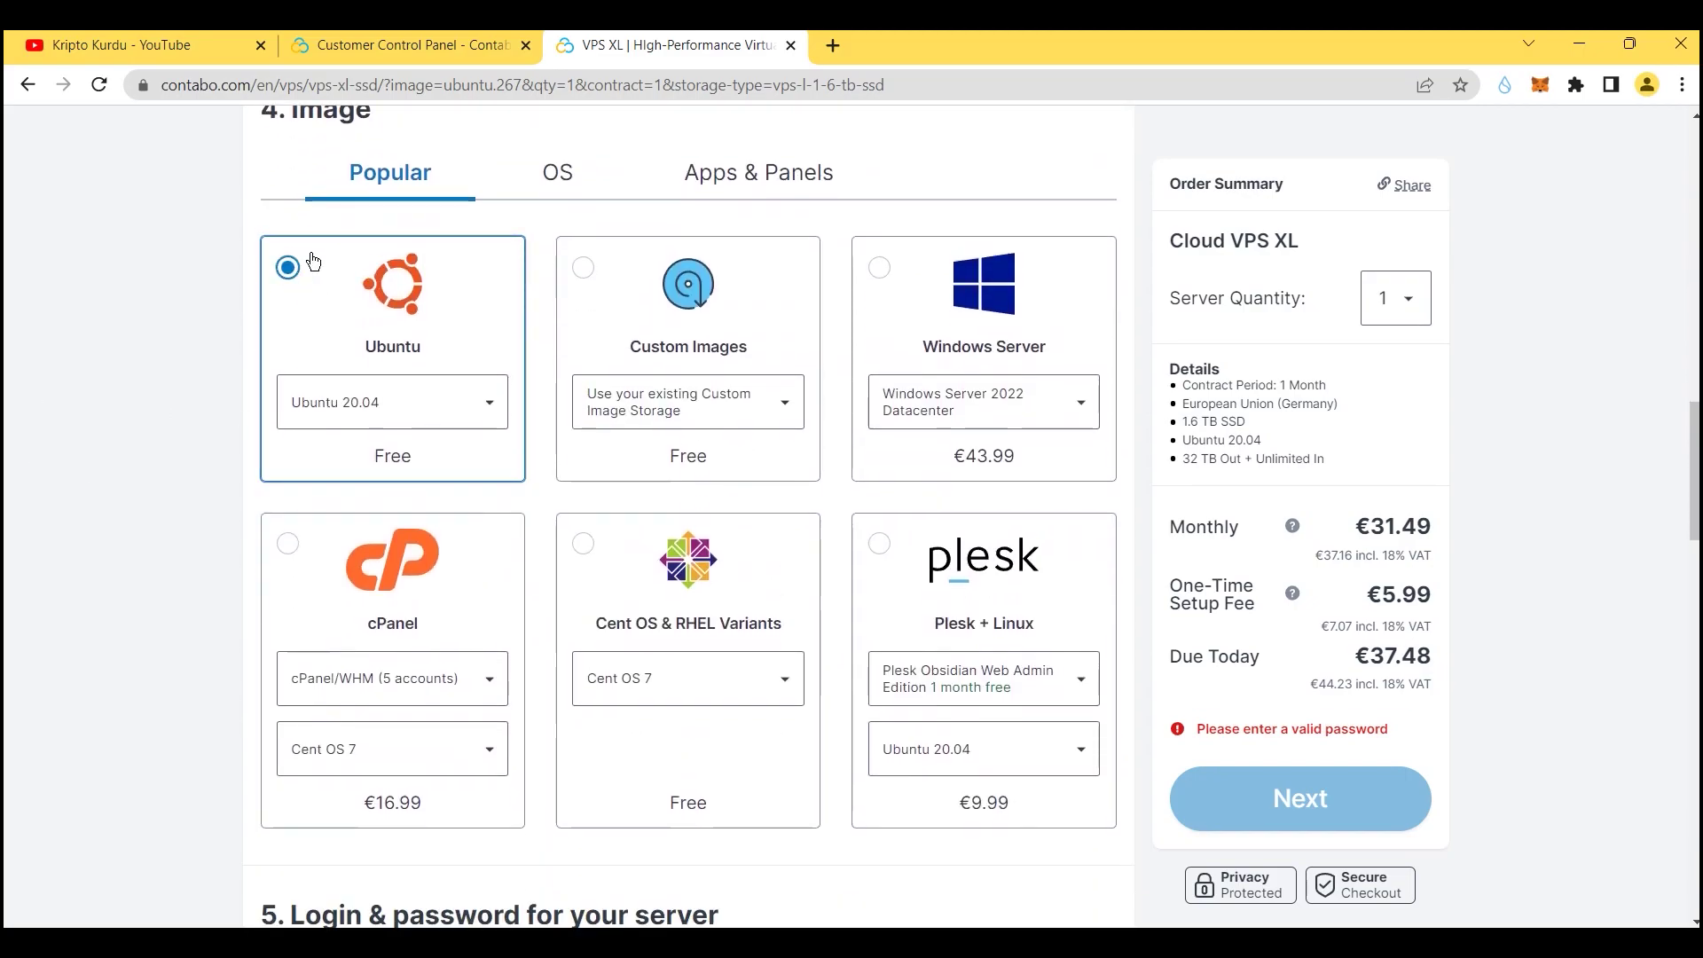
left_click(474, 418)
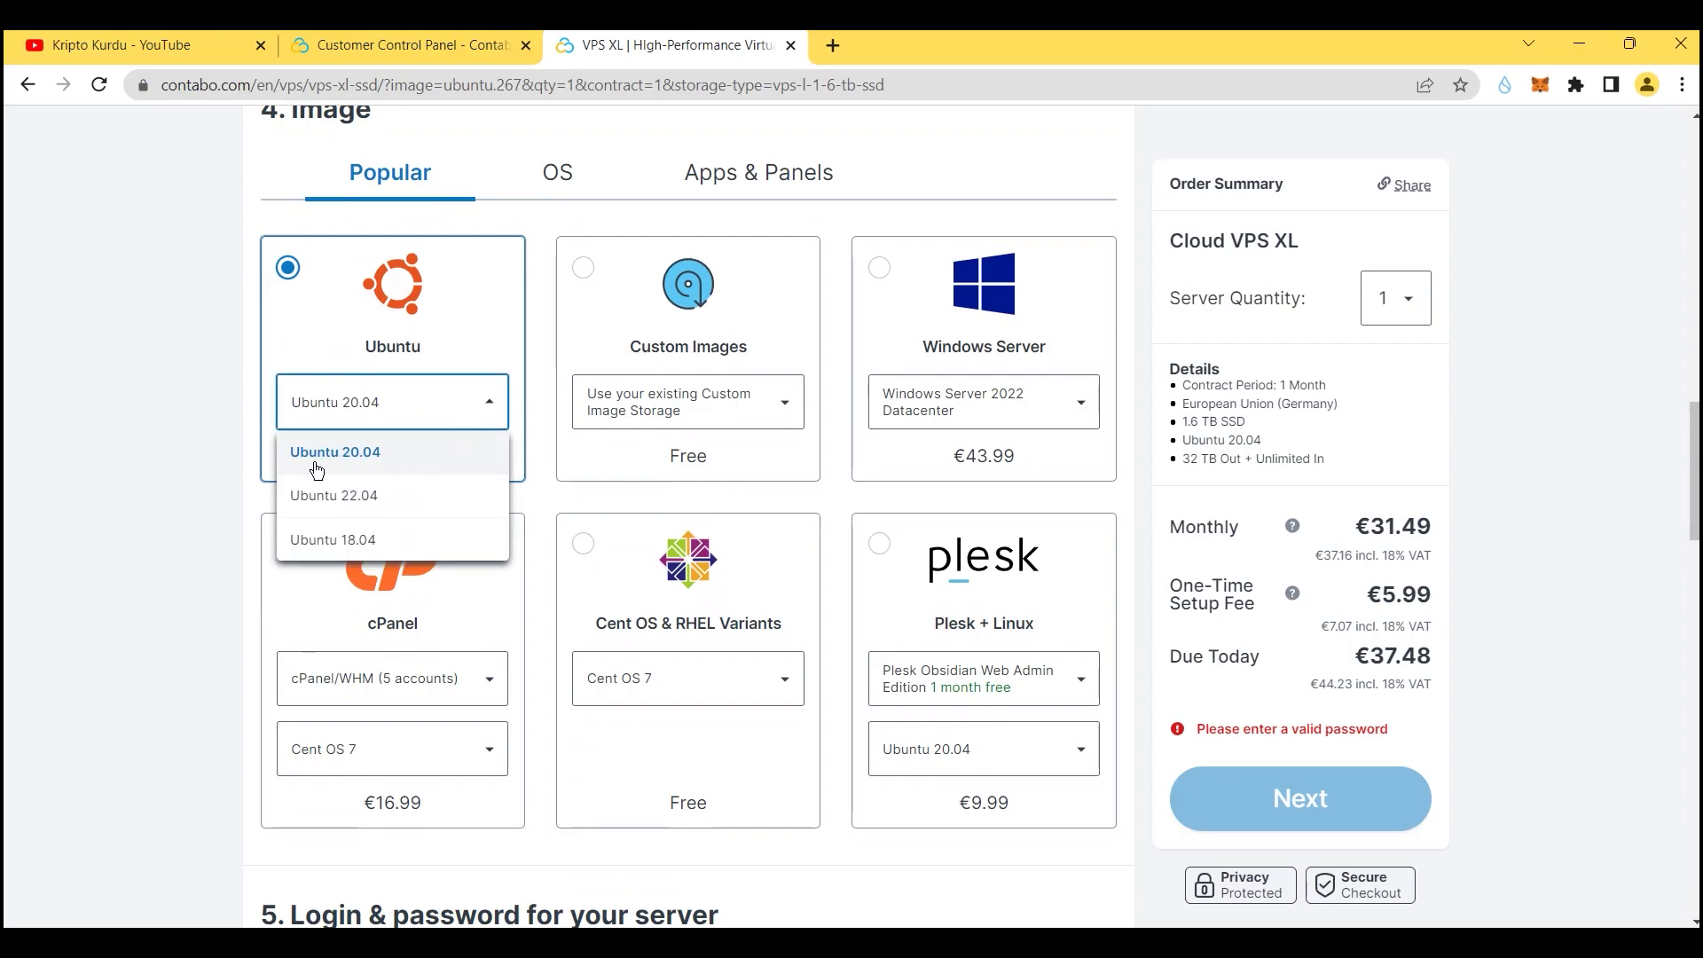
left_click(351, 456)
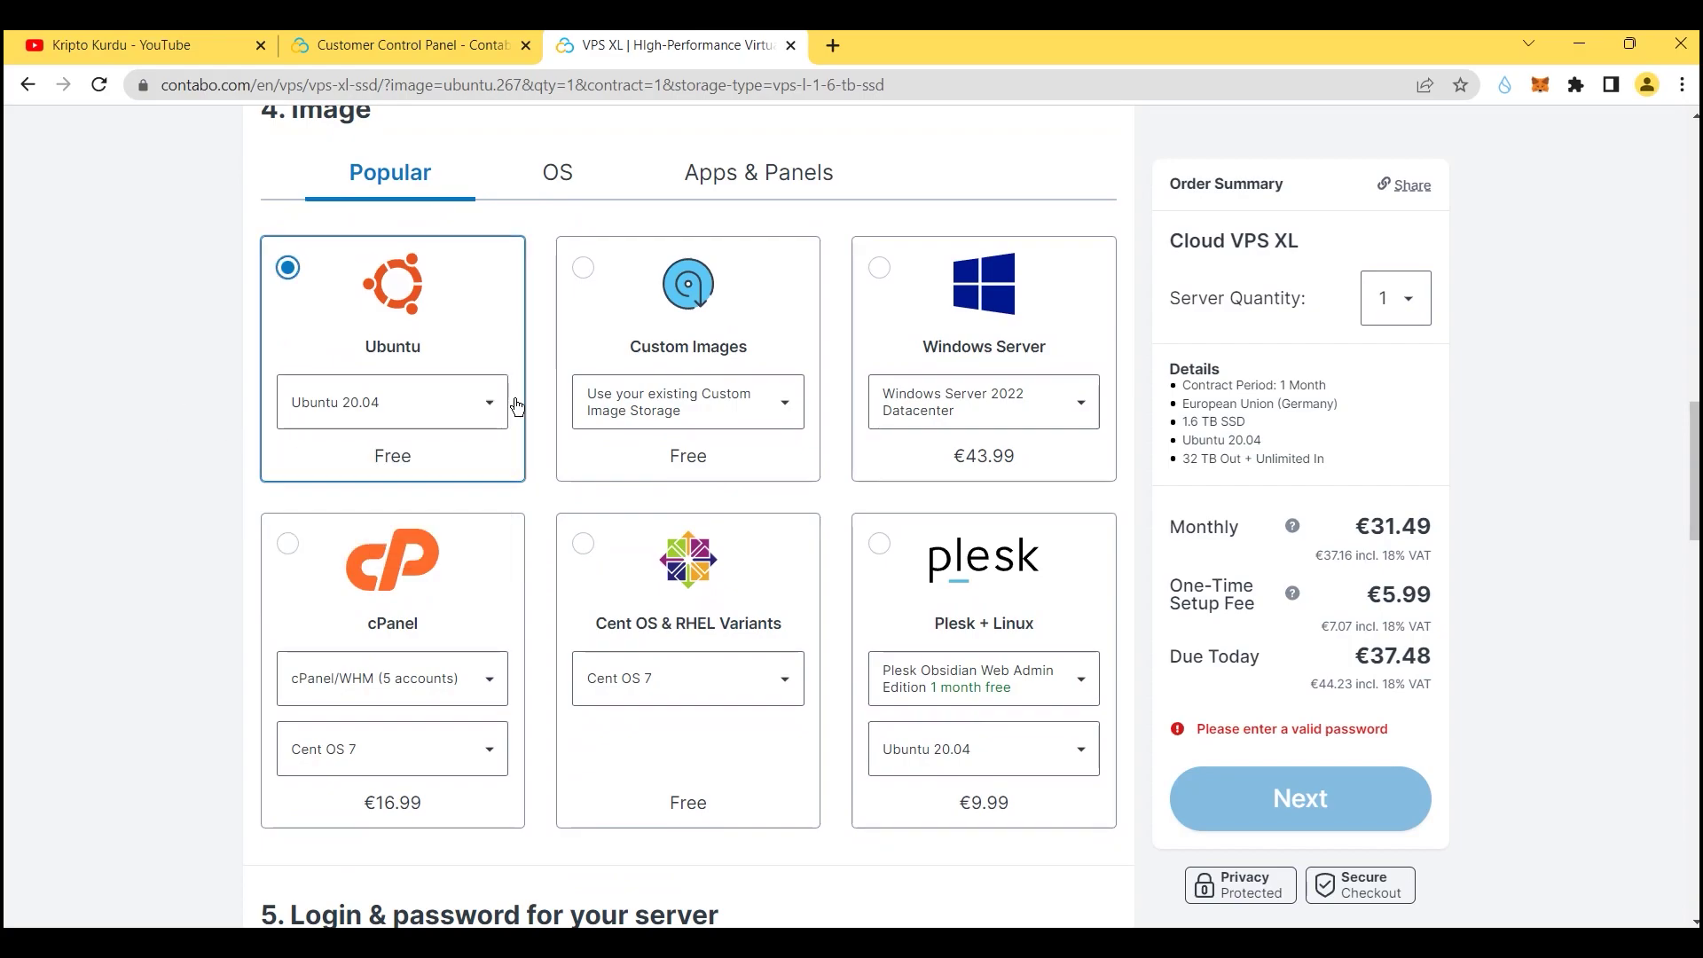
left_click(166, 435)
scroll(198, 426, "up", 3)
scroll(190, 396, "down", 3)
Step: Enter a password for the server's root login
scroll(408, 458, "down", 6)
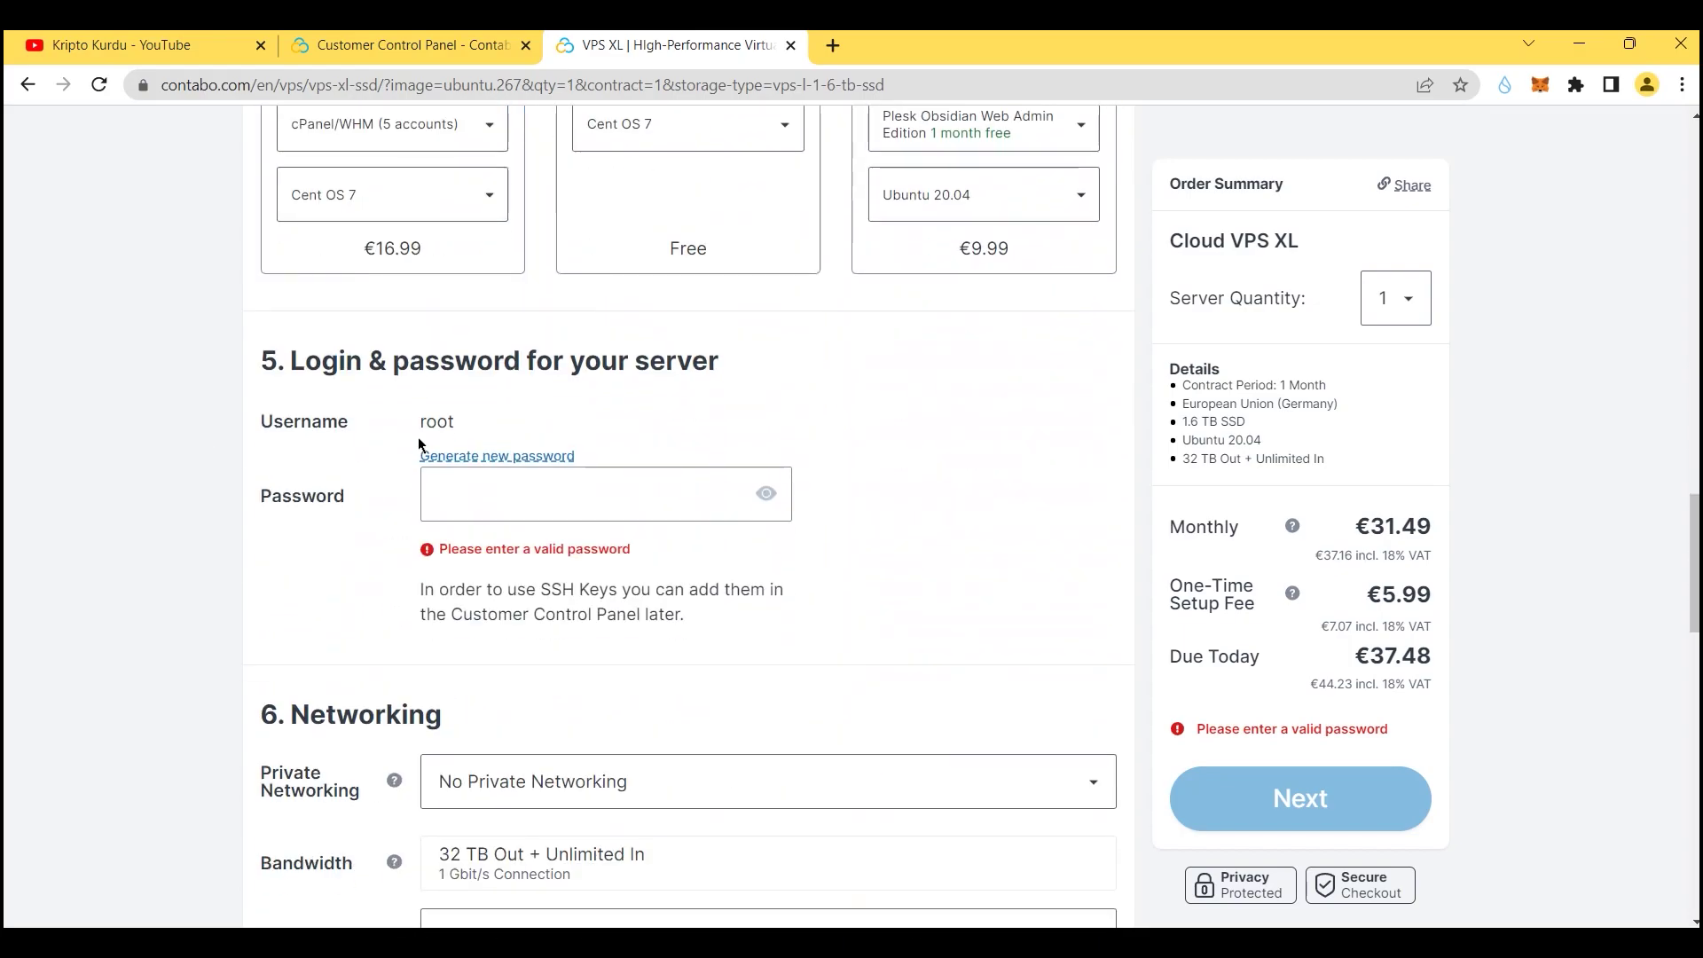
triple_click(296, 371)
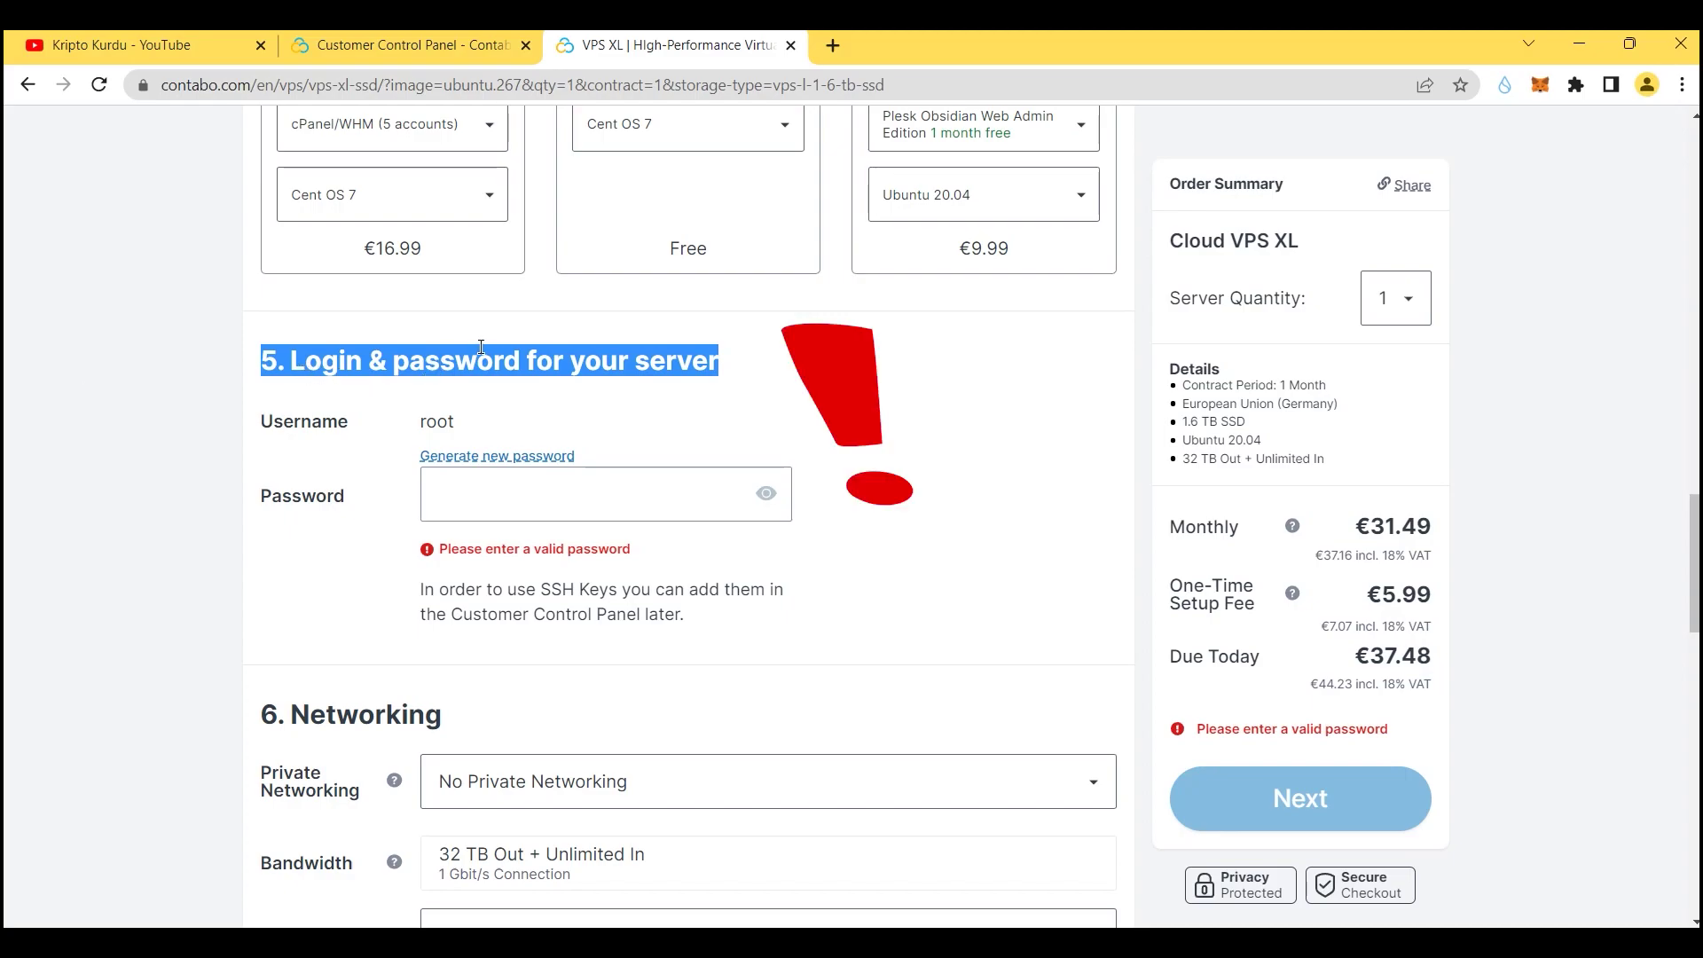
left_click(639, 423)
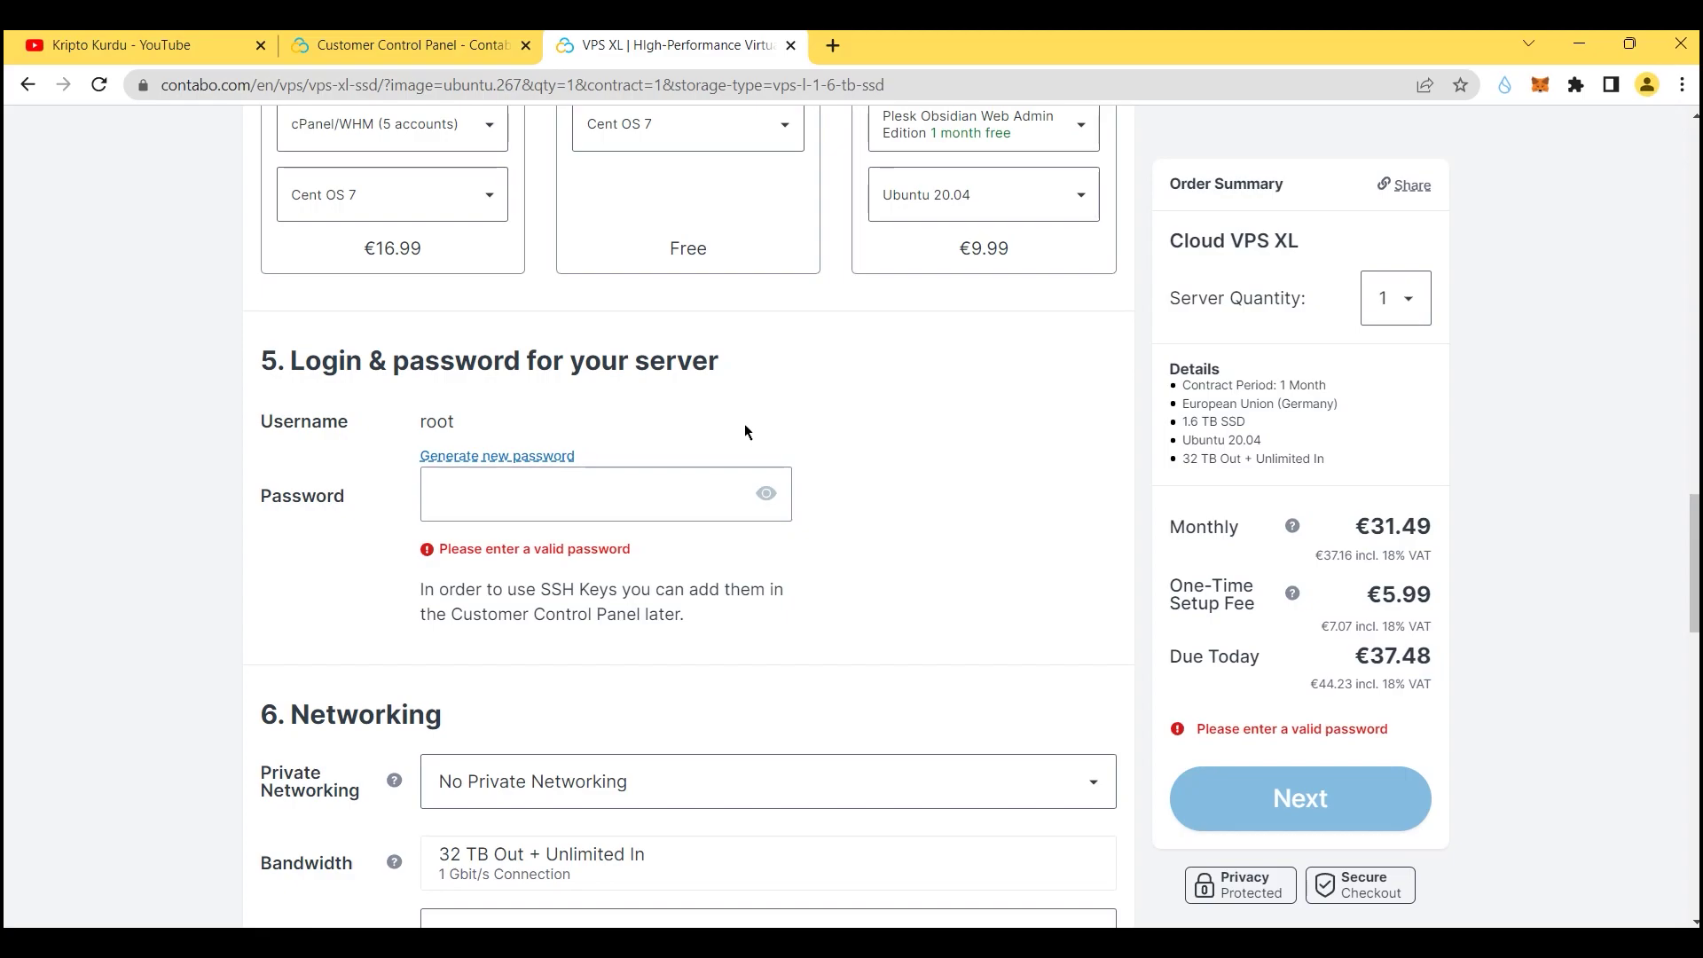
left_click(587, 497)
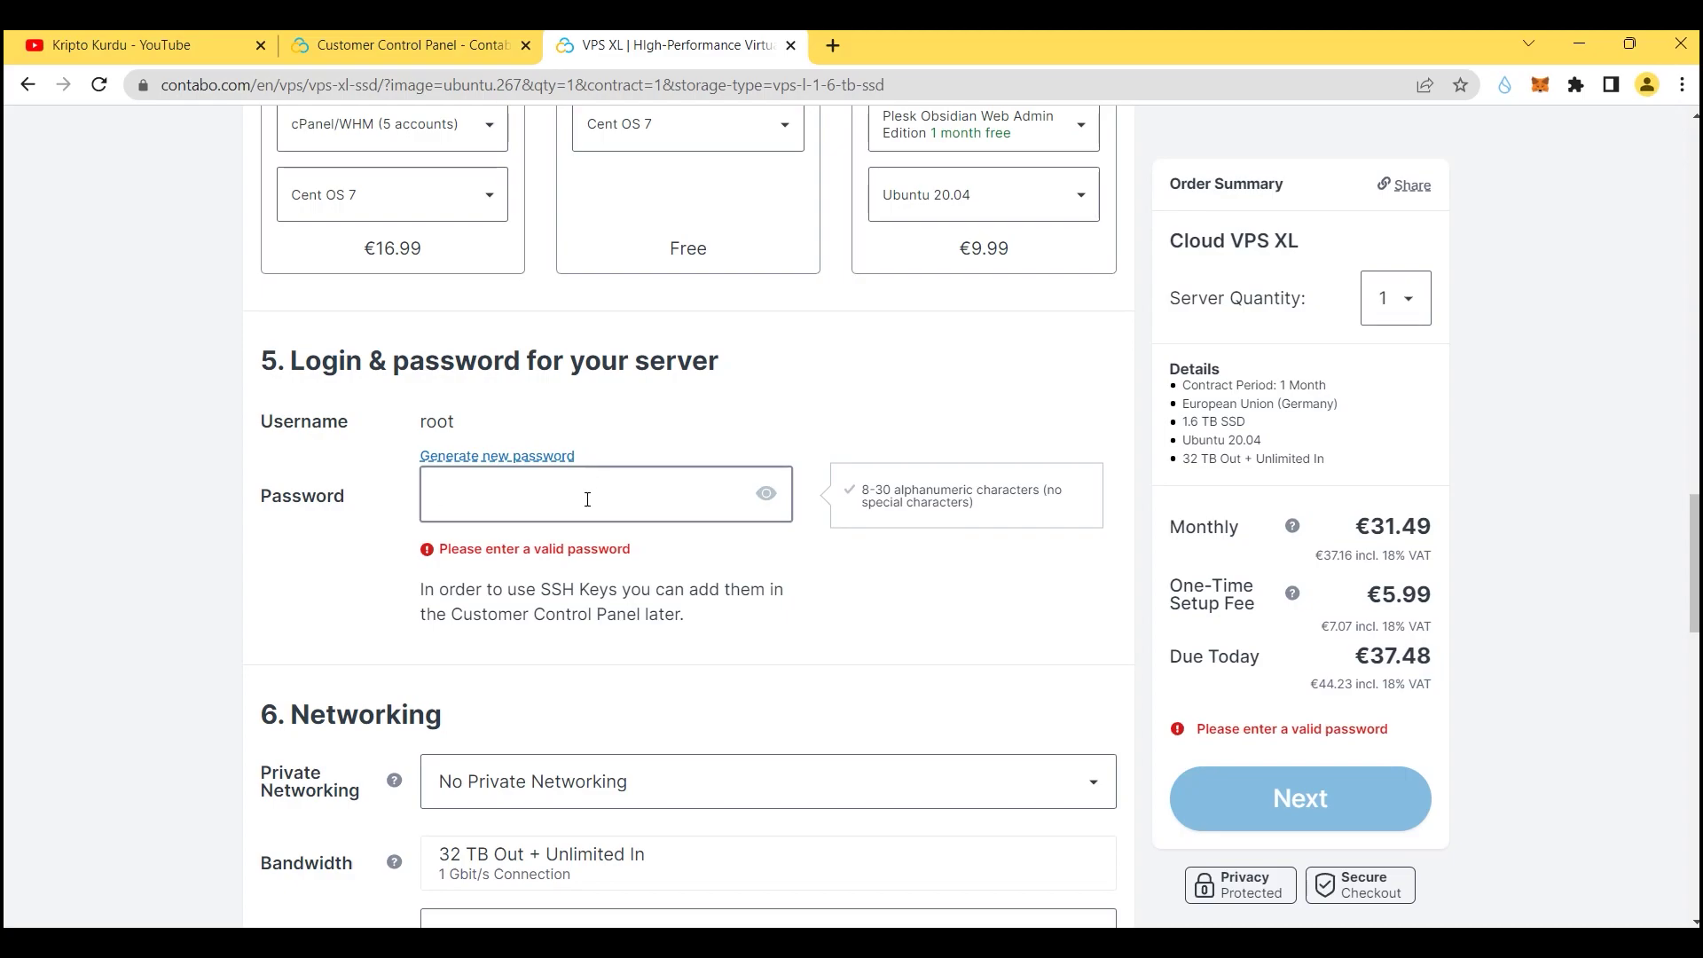
type("••••••••••")
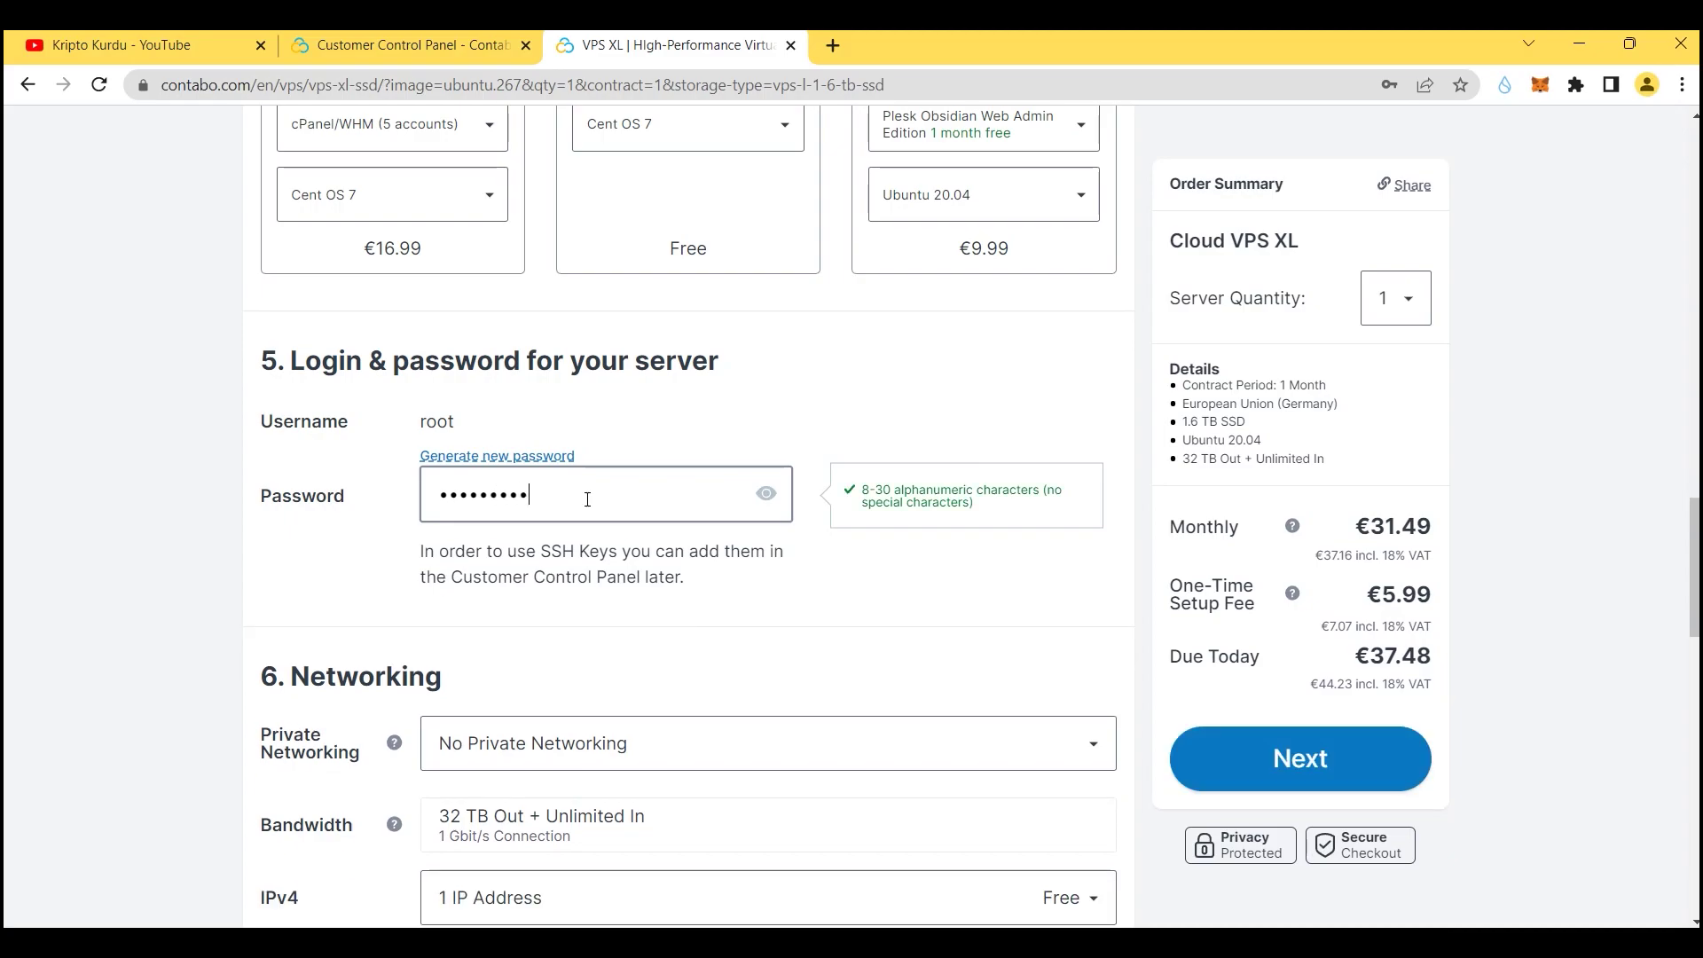
left_click(428, 557)
left_click(589, 494)
key("ctrl+a")
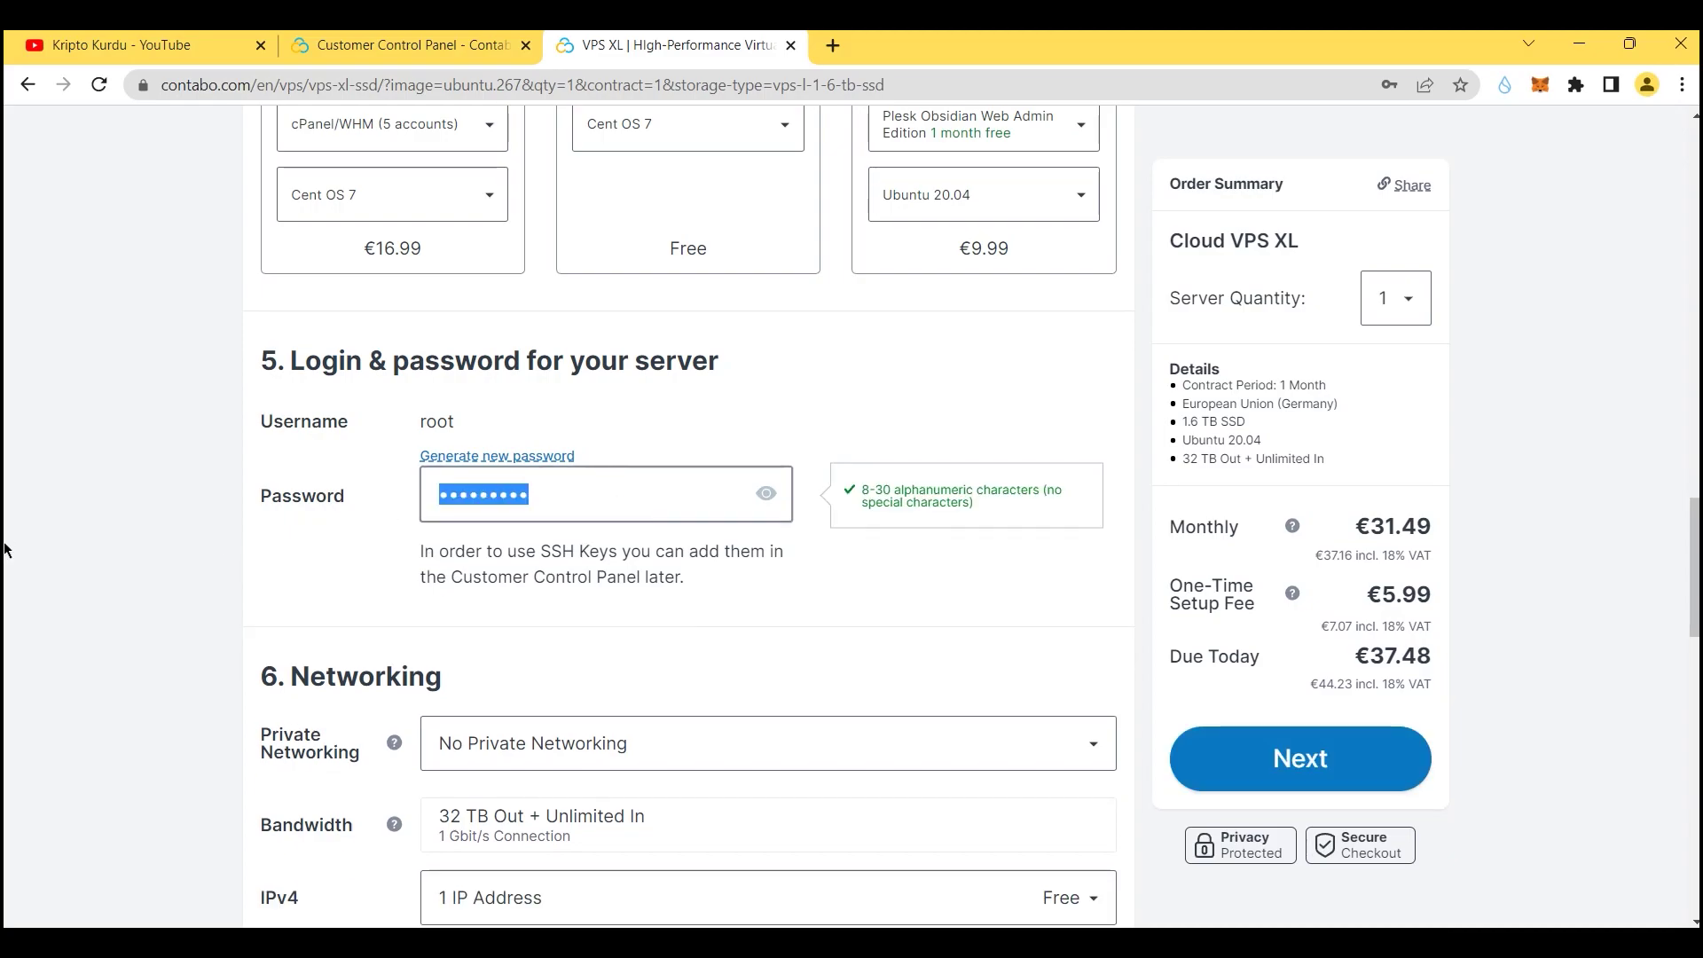
Step: Check the networking options and proceed with the configured server to the order review
scroll(569, 506, "down", 1)
scroll(559, 373, "down", 3)
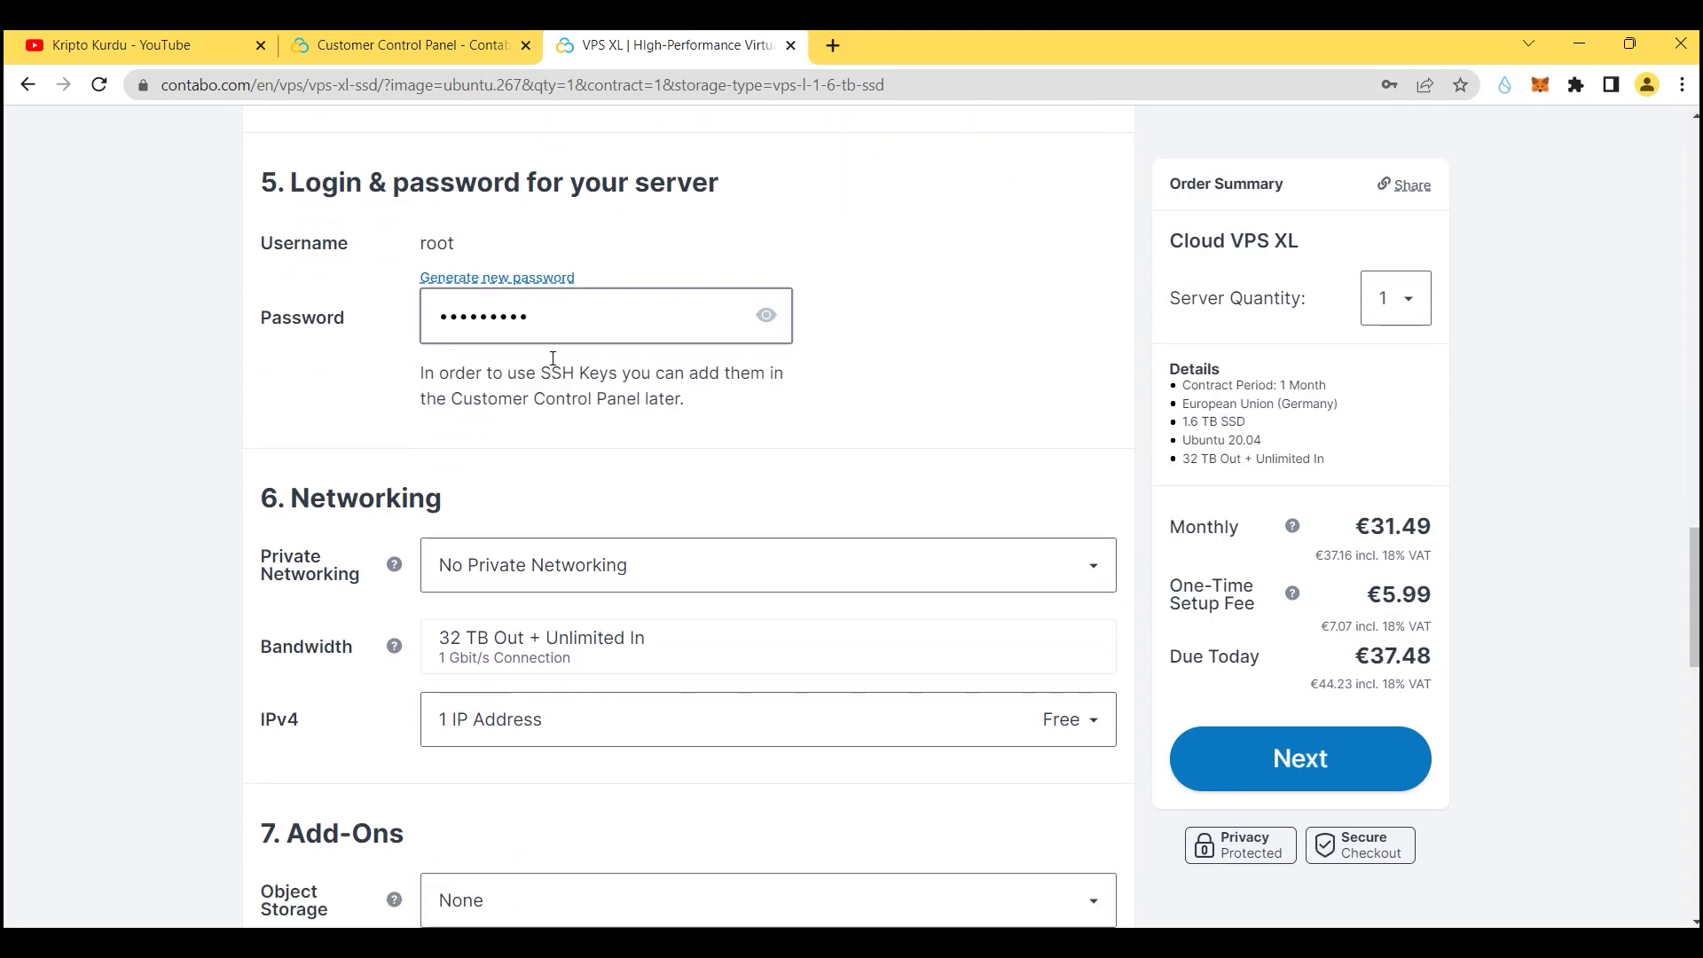
scroll(689, 471, "up", 3)
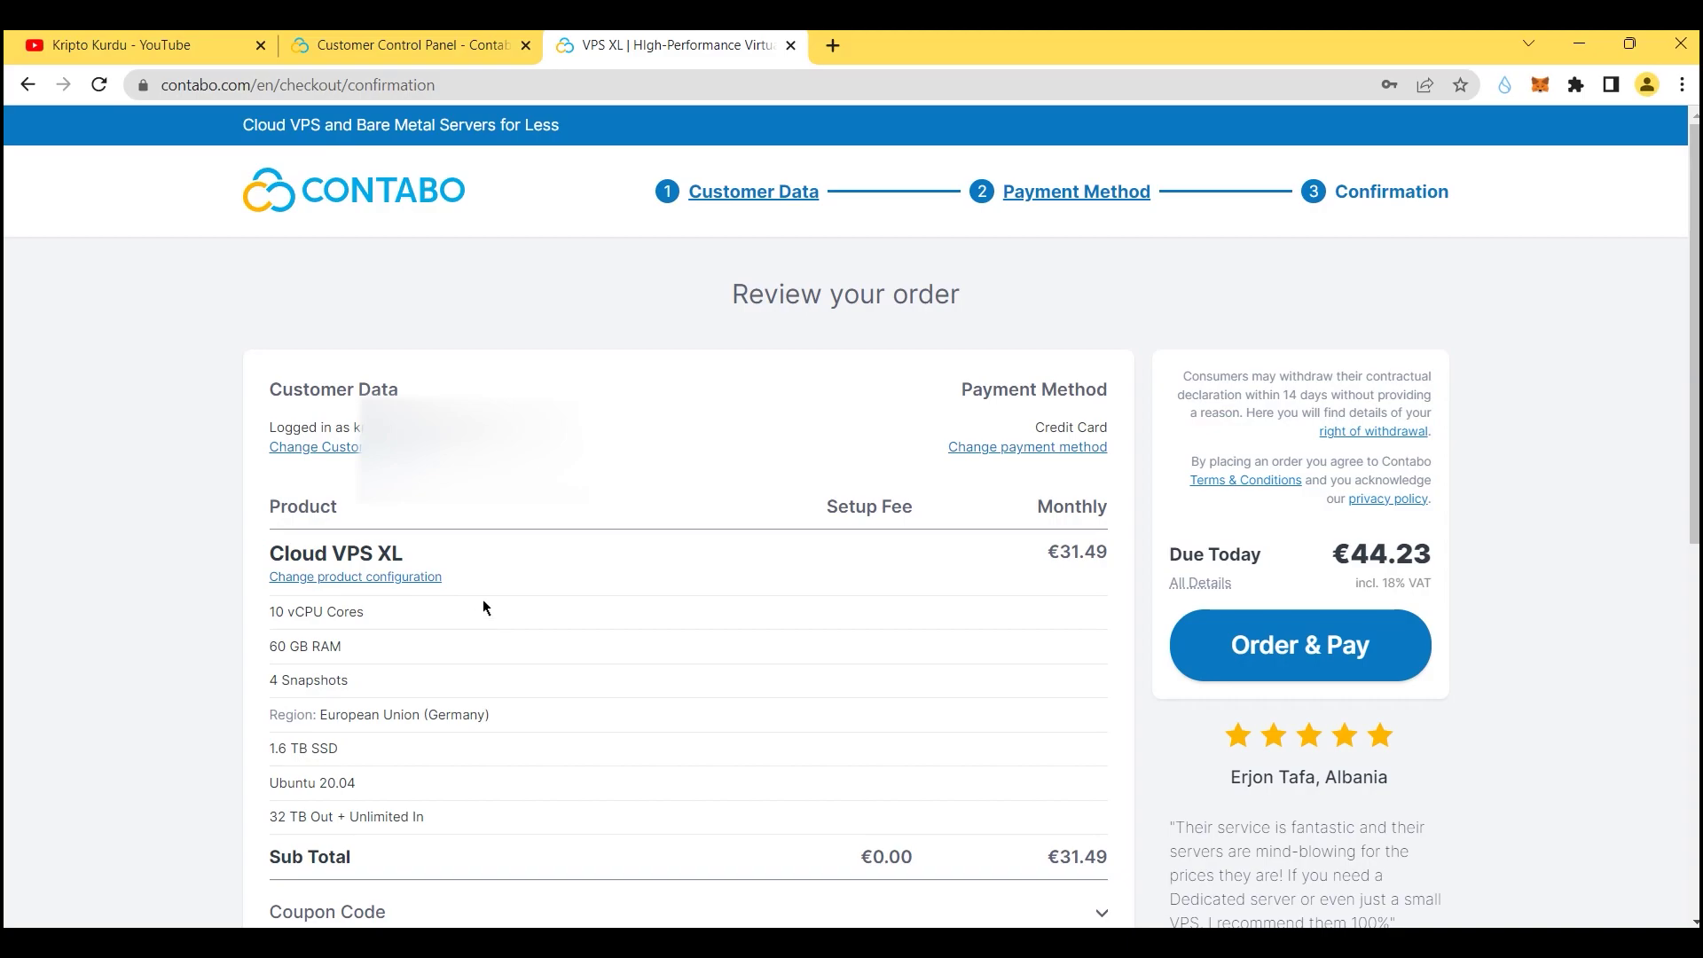
Step: Check the monthly price, setup fee and amount due today in the order review, and place the paid order
scroll(483, 602, "down", 5)
scroll(618, 658, "down", 3)
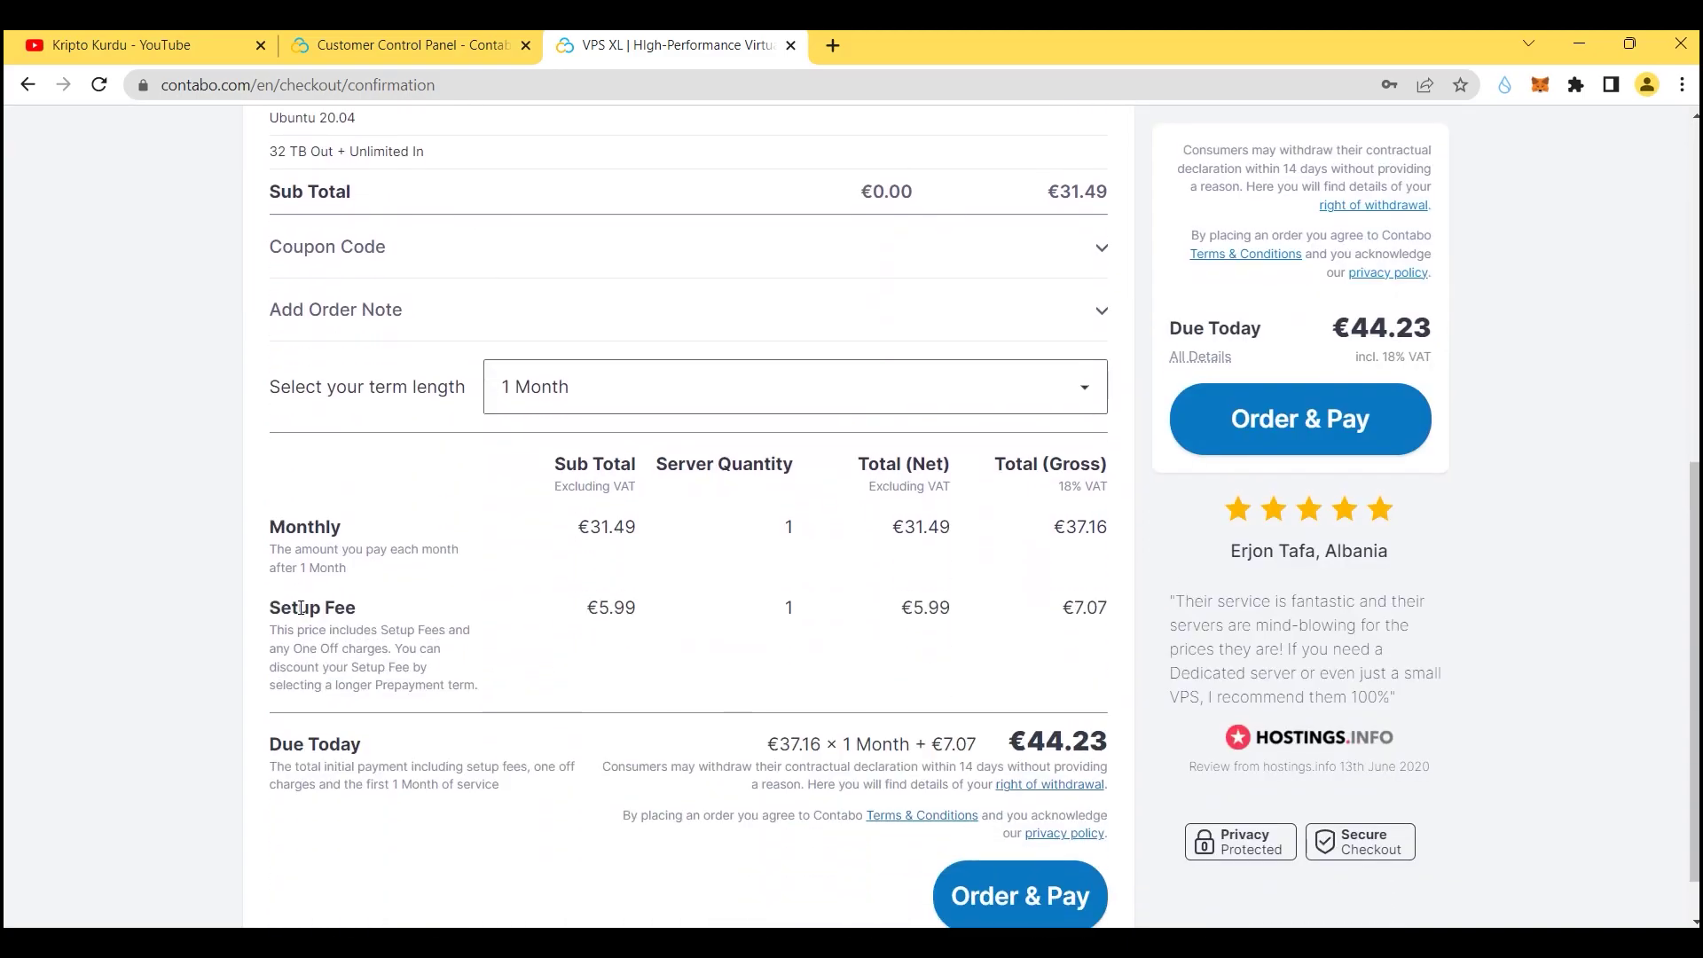
double_click(1077, 527)
double_click(295, 609)
double_click(1088, 606)
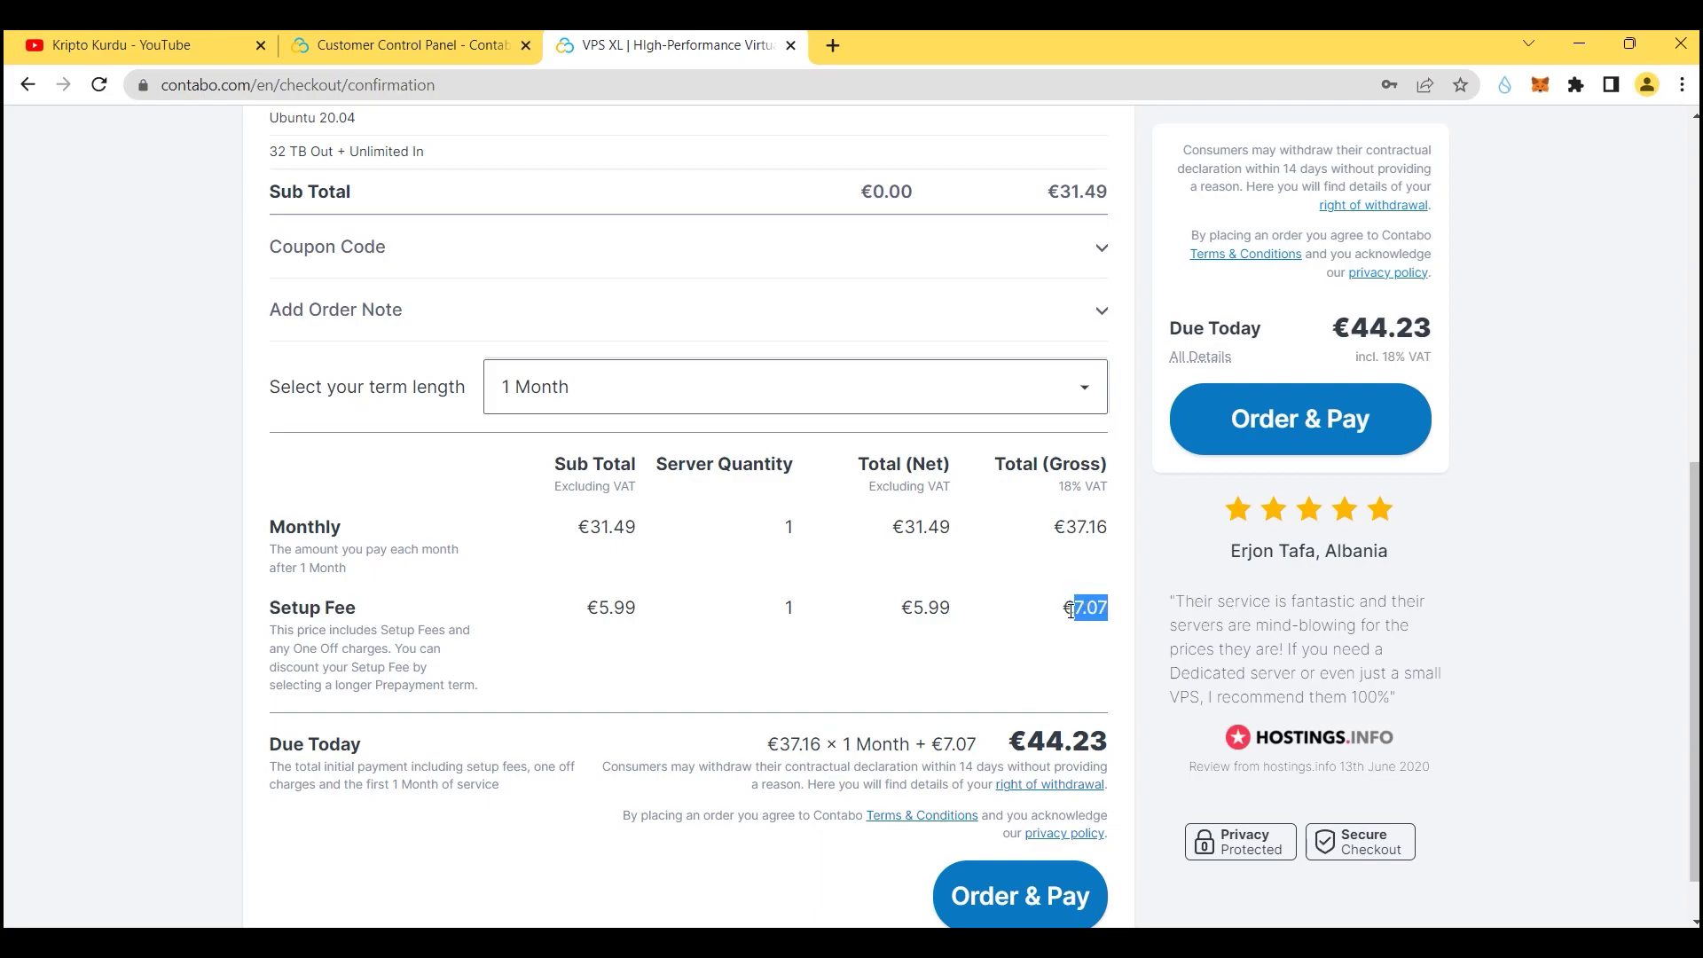
left_click(1087, 610)
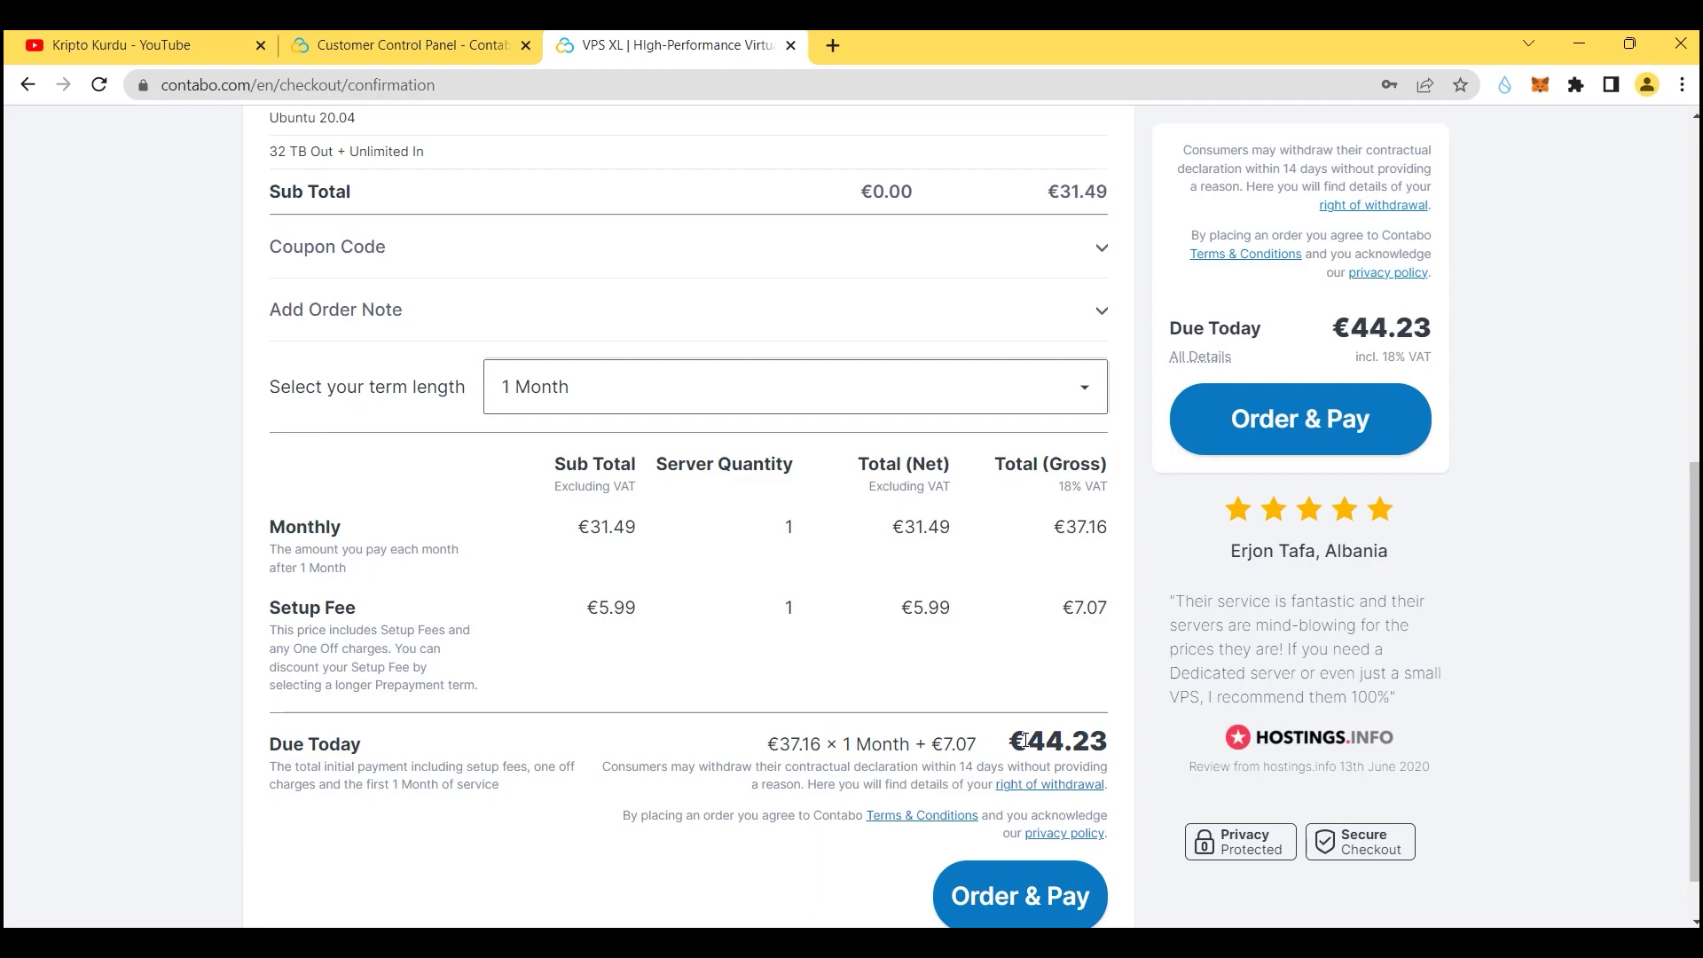
left_click_drag(1027, 741, 1106, 740)
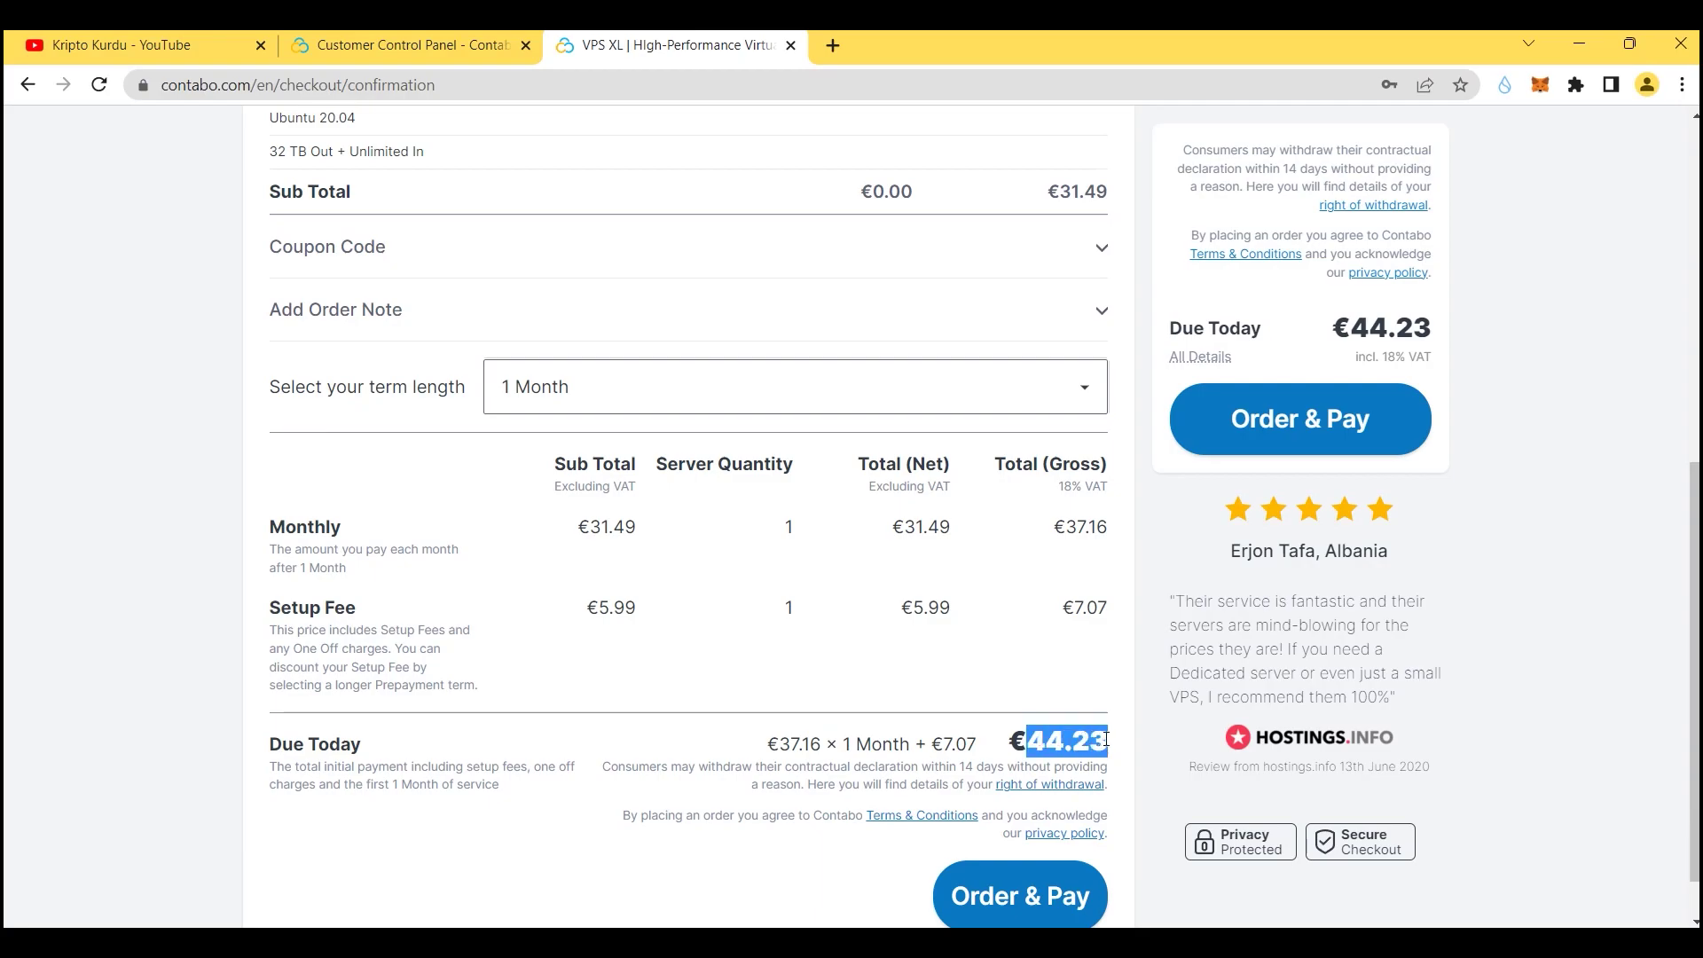
left_click(1267, 427)
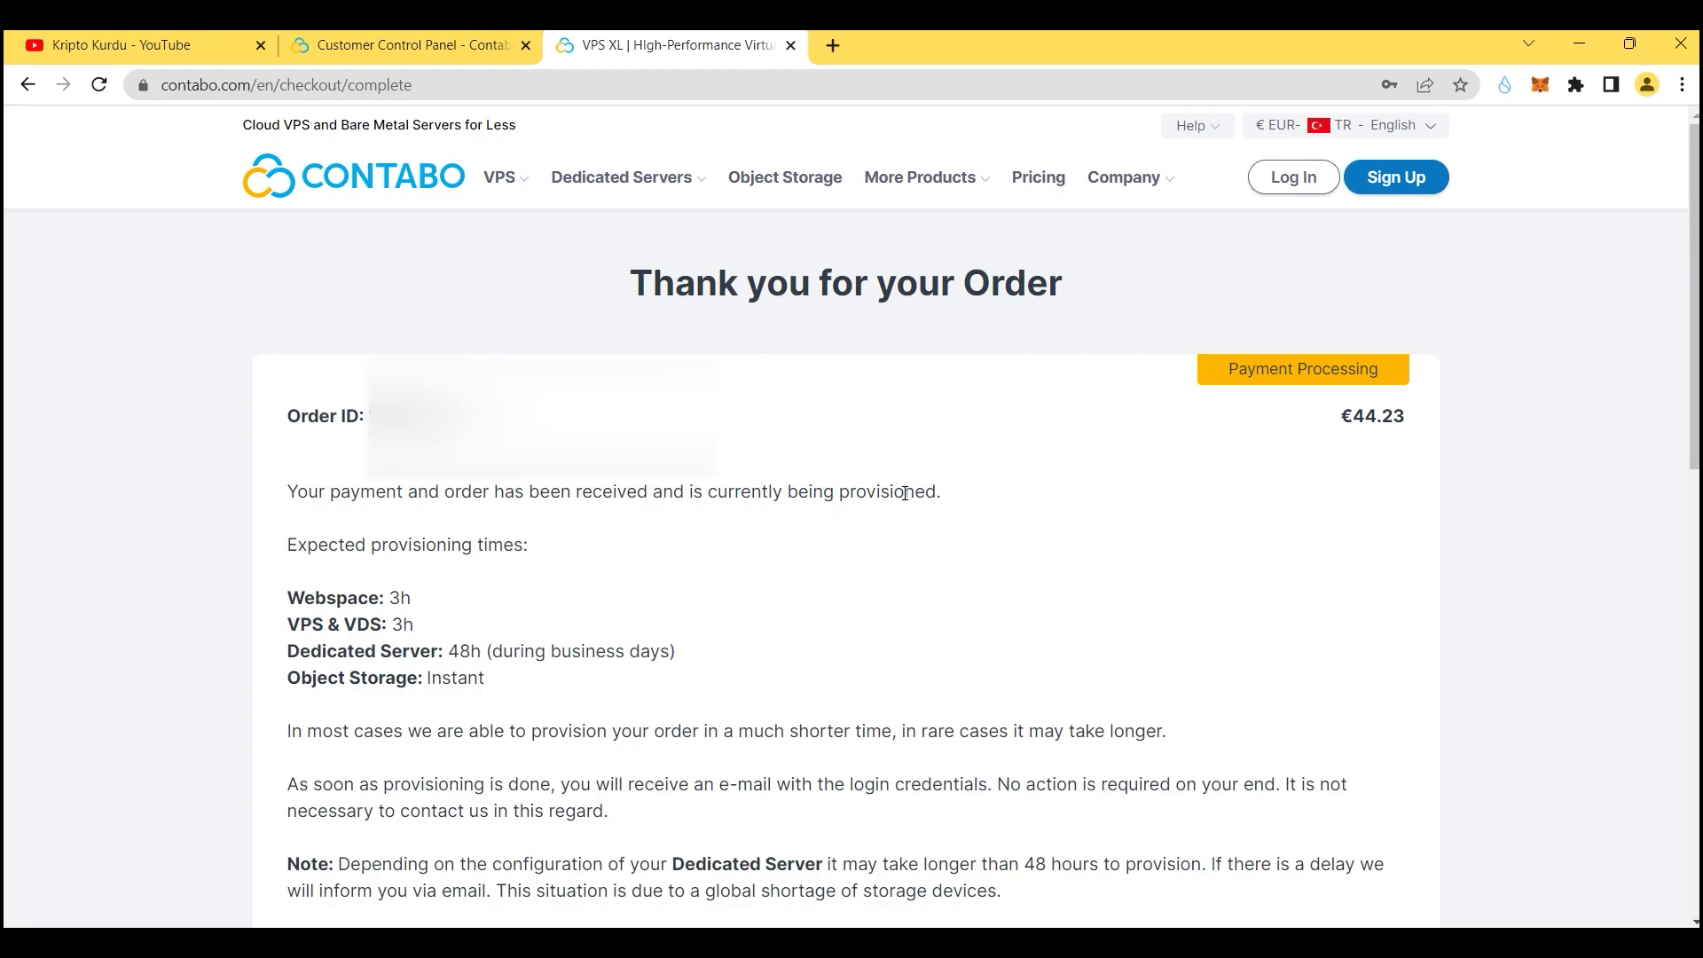
Step: Examine the expected provisioning times on the order completion page
scroll(909, 491, "down", 1)
double_click(464, 540)
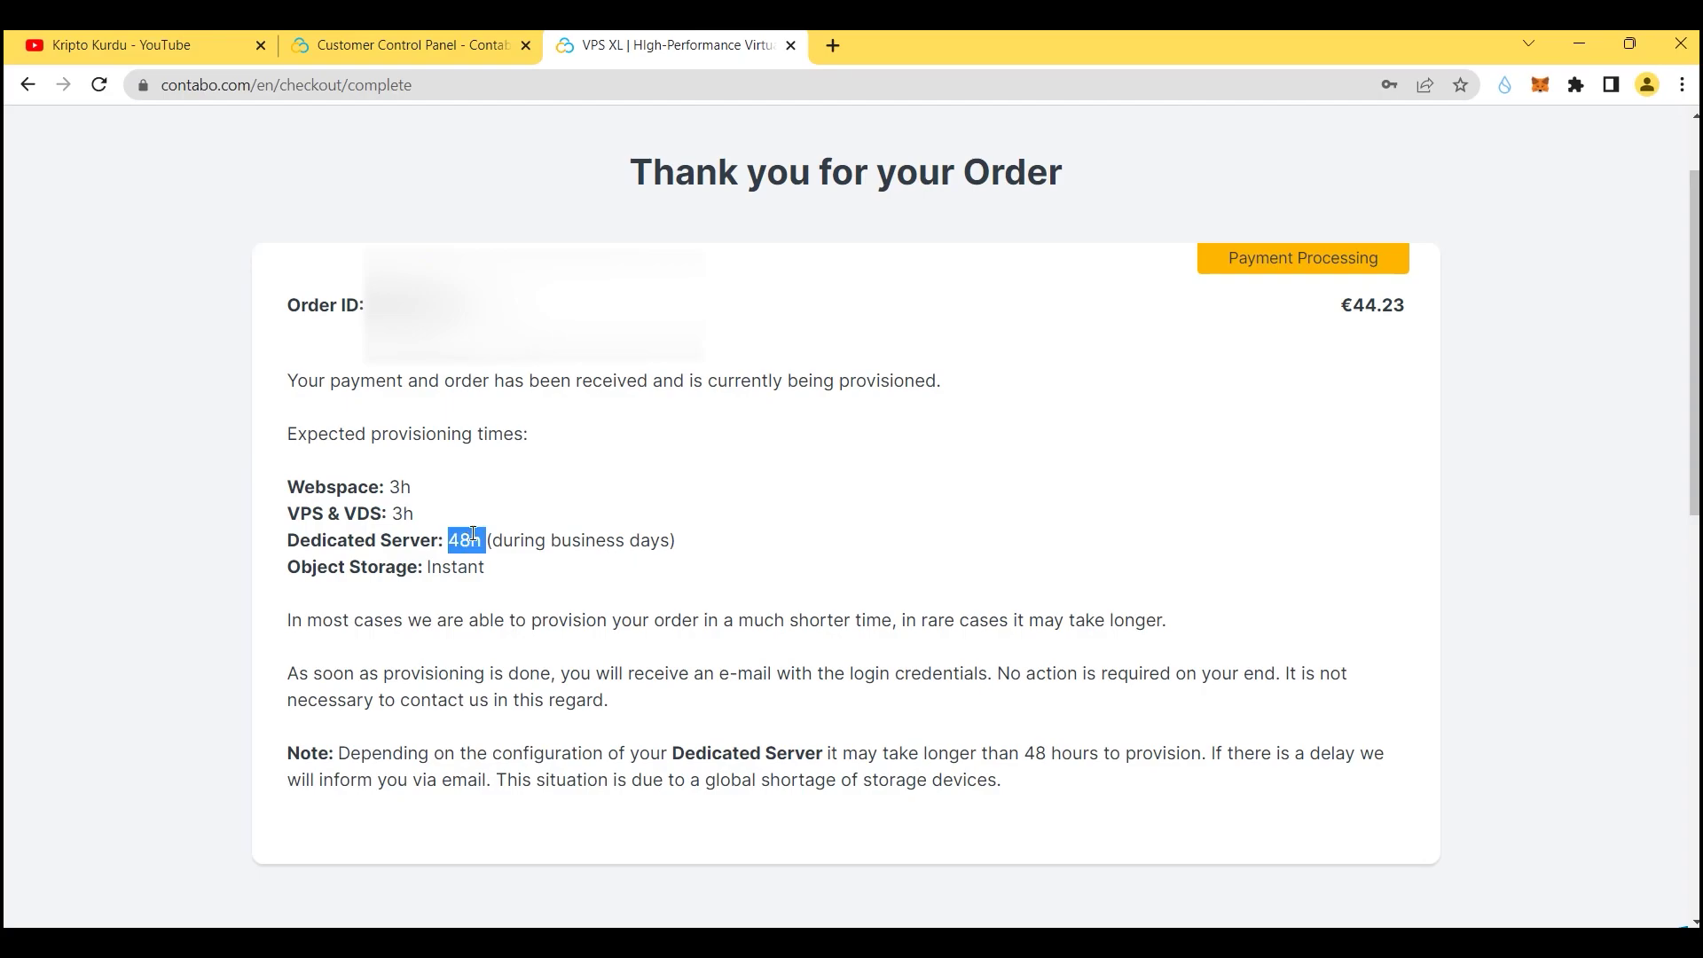
left_click(657, 454)
double_click(457, 538)
left_click(773, 434)
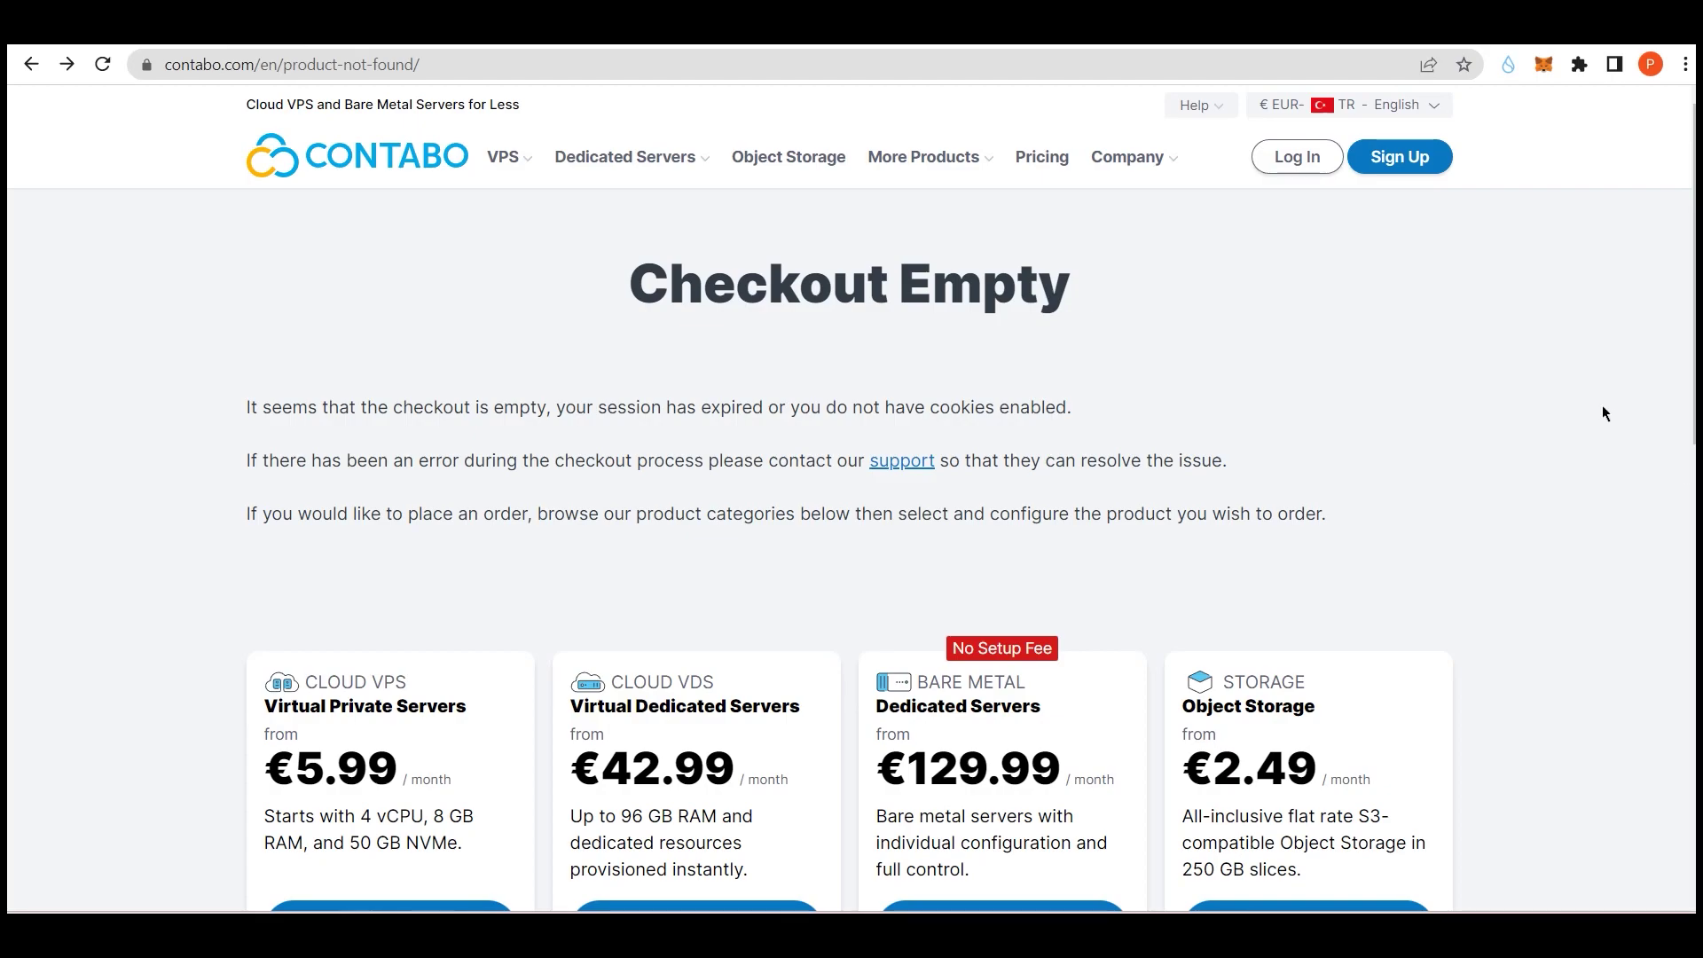
Step: Log in to the customer control panel and open the overview of your services
left_click(1315, 165)
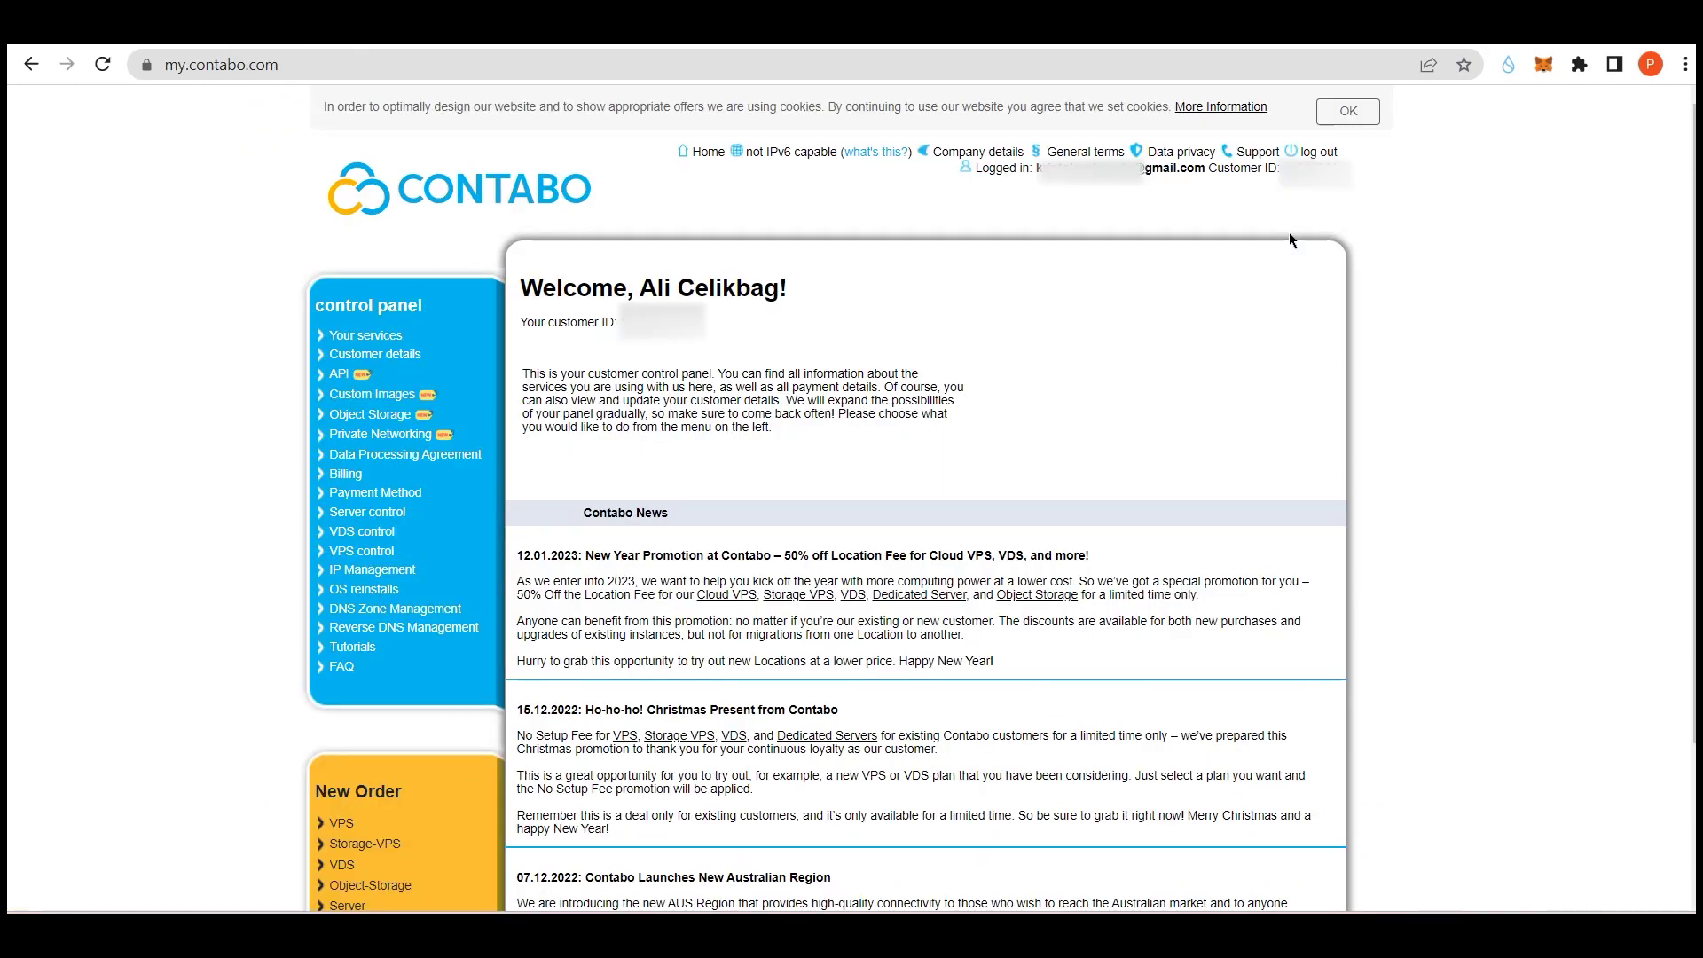
left_click(370, 340)
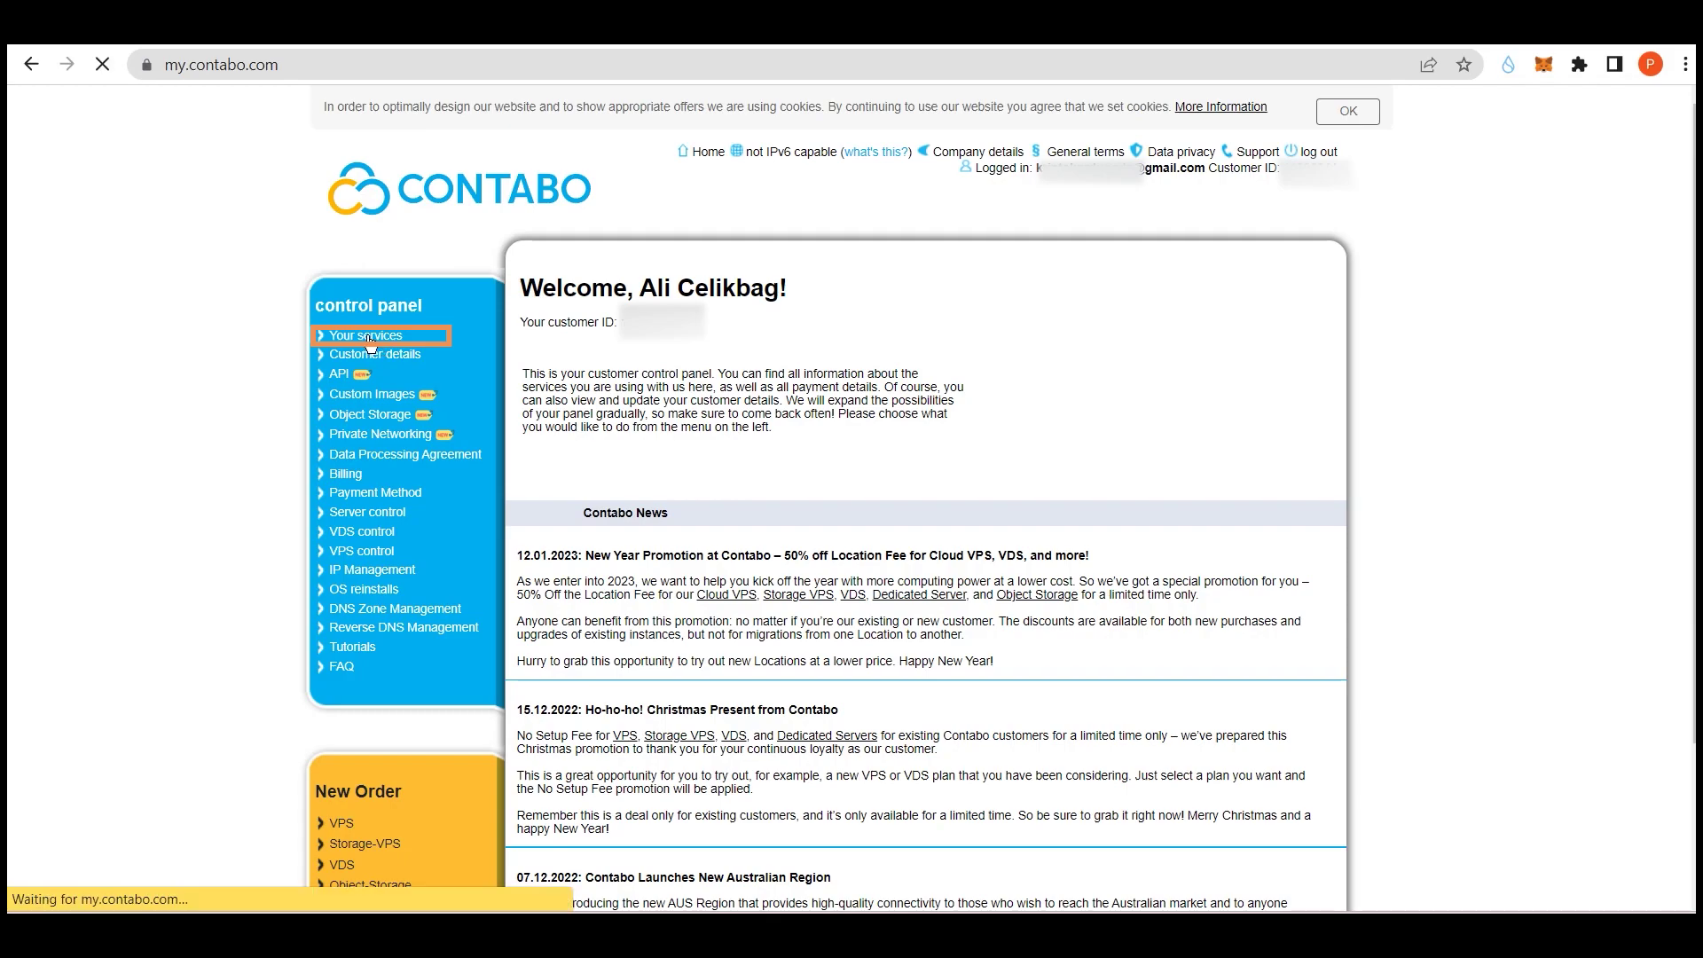